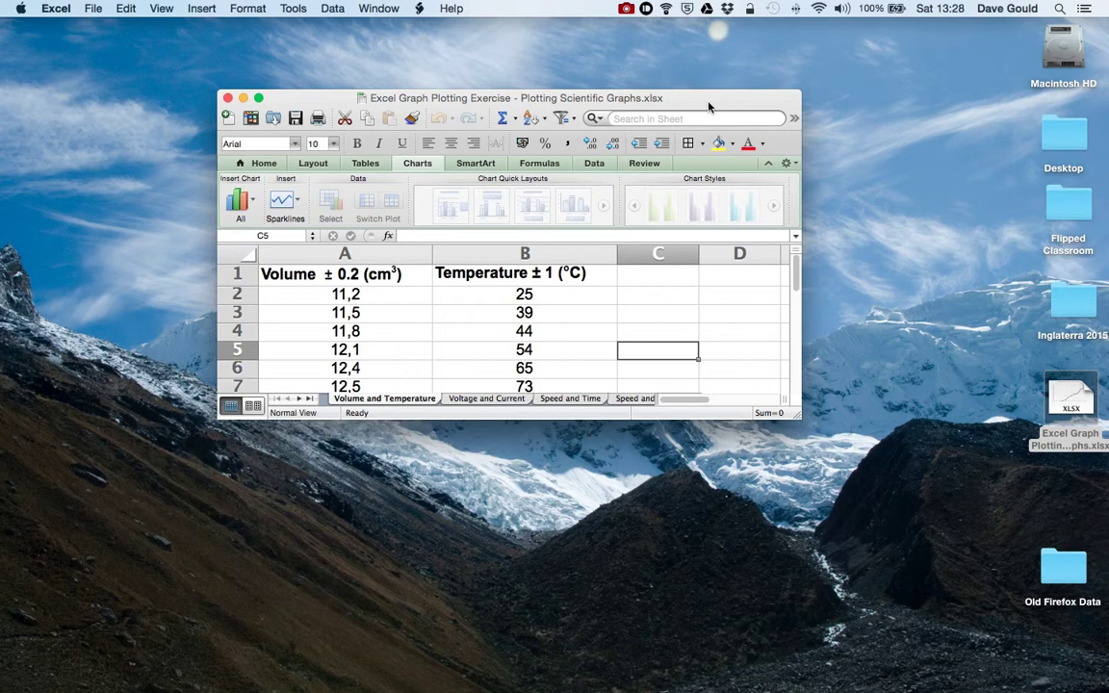
- Enlarge the graph plotting workbook window to fill the screen
left_click(259, 98)
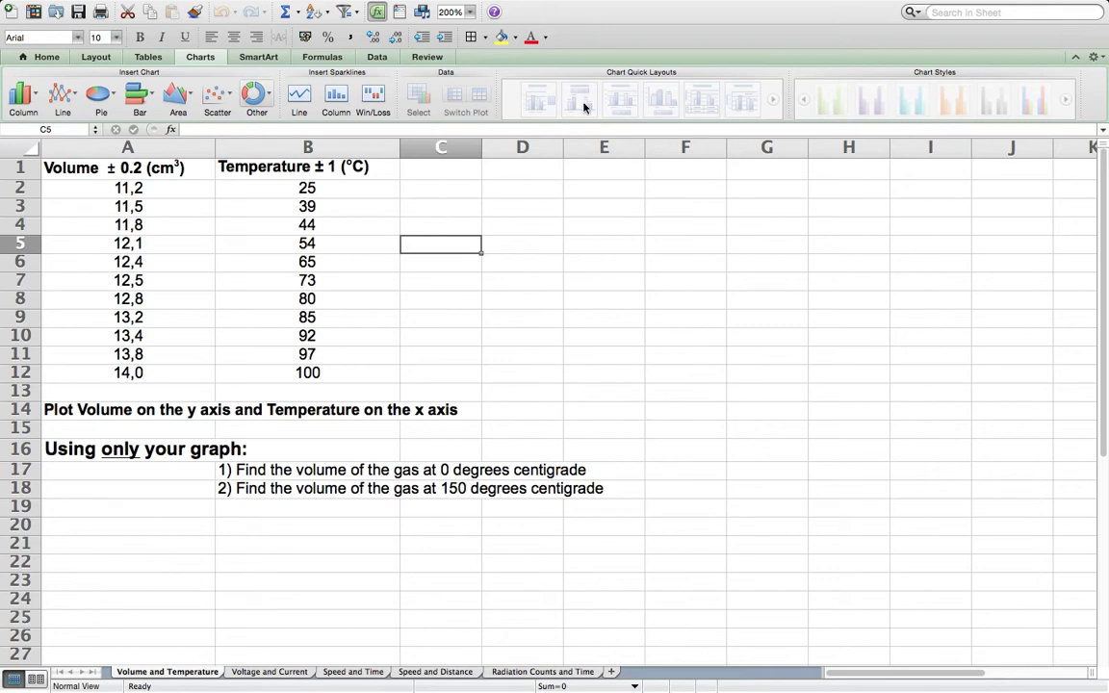
- Open the application's help window to see its topics and search field, then close it
left_click(496, 13)
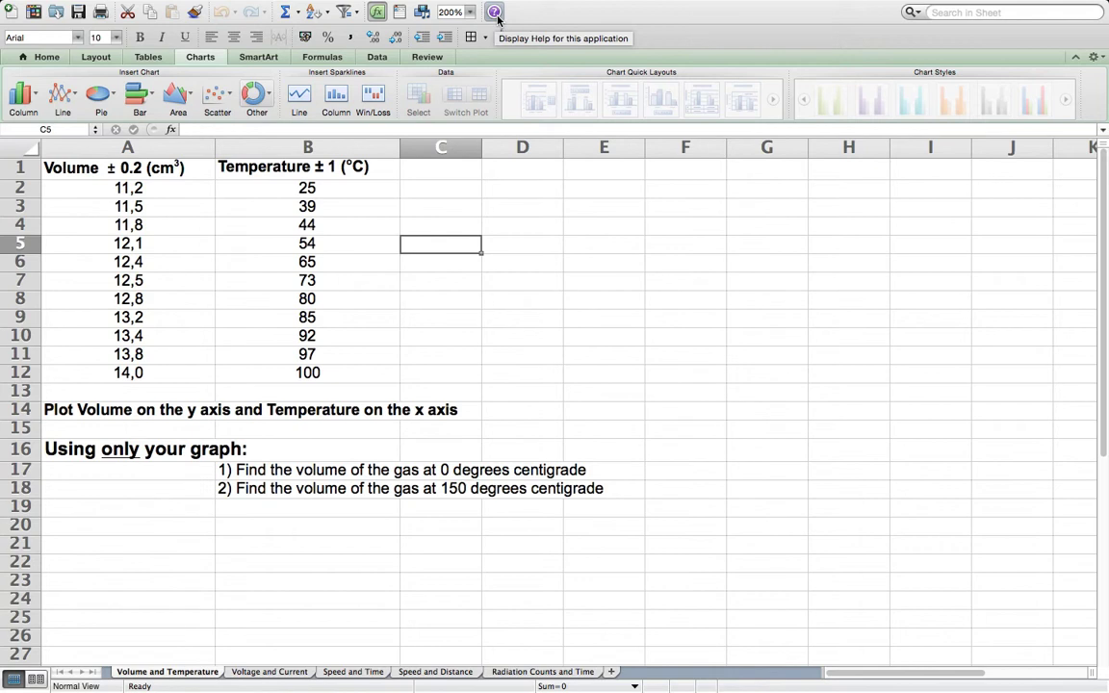
left_click(496, 13)
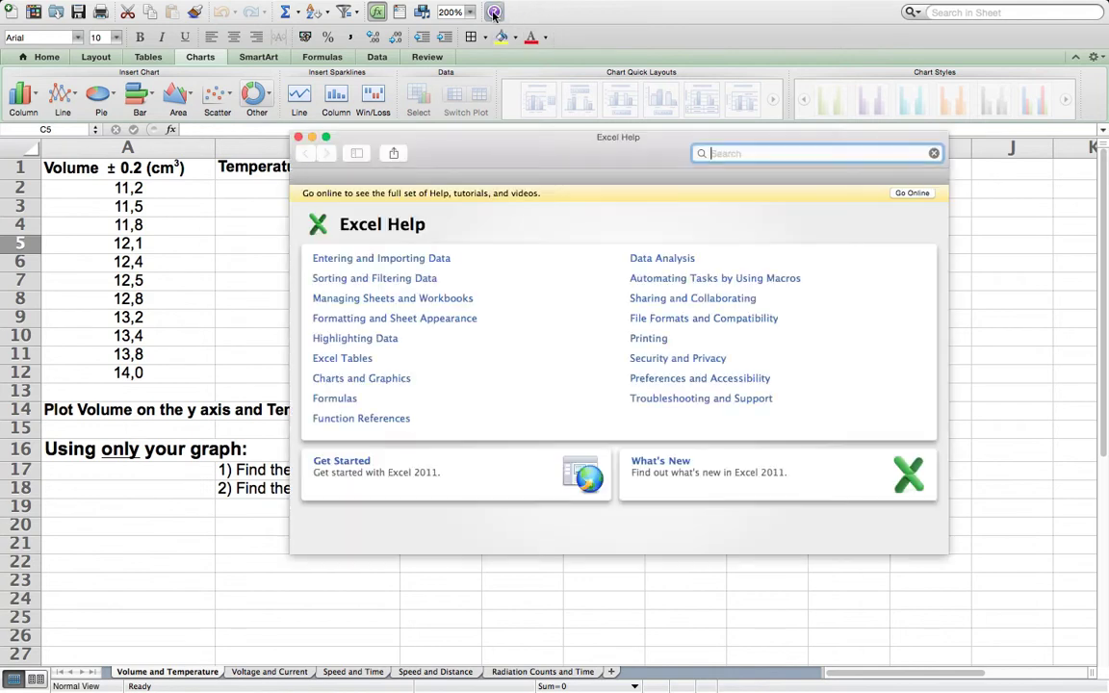
left_click_drag(515, 153, 558, 100)
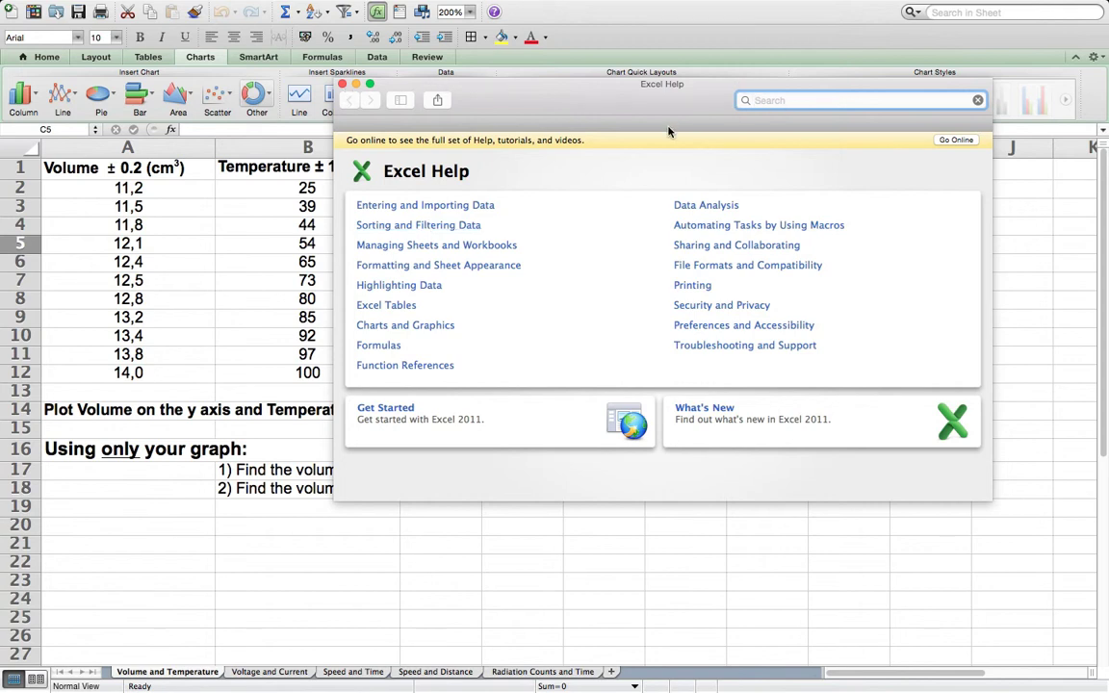
left_click(343, 85)
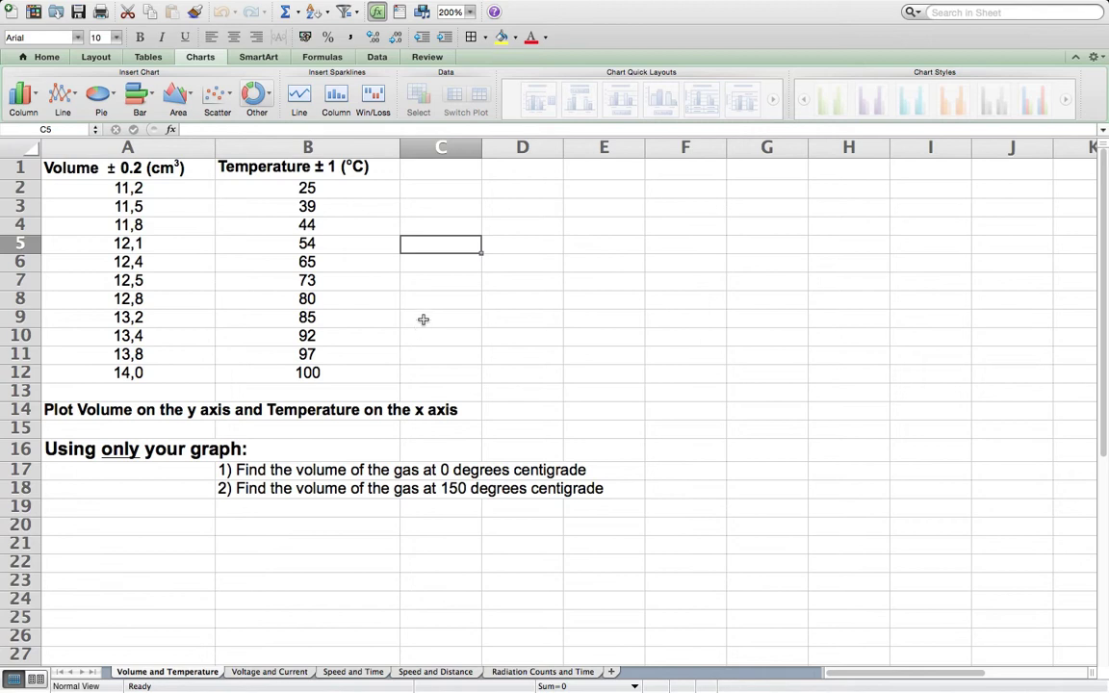
- Insert a Marked Scatter chart from the data in A2:B12 and move it clear of the data columns
left_click_drag(120, 187, 308, 375)
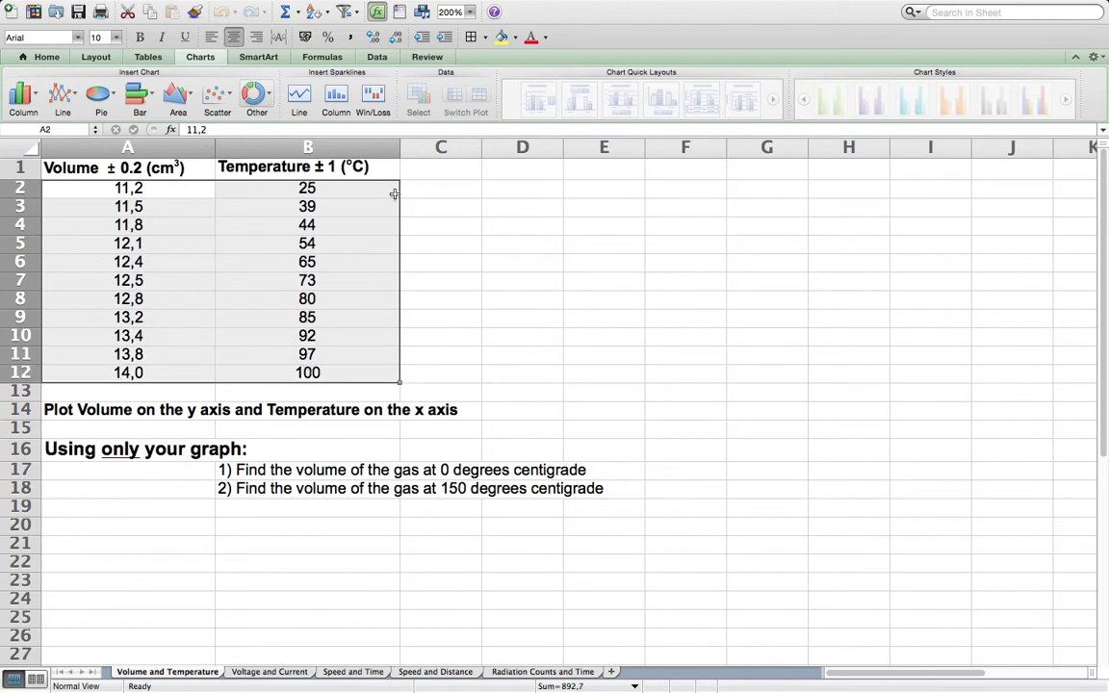
left_click(209, 91)
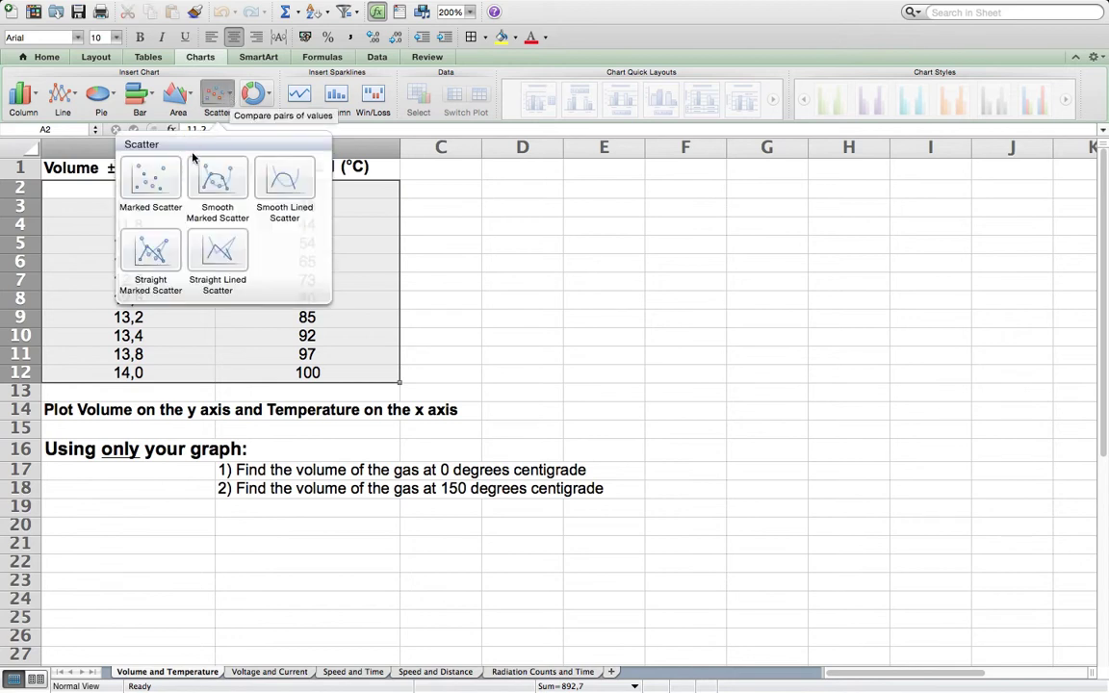
left_click(151, 182)
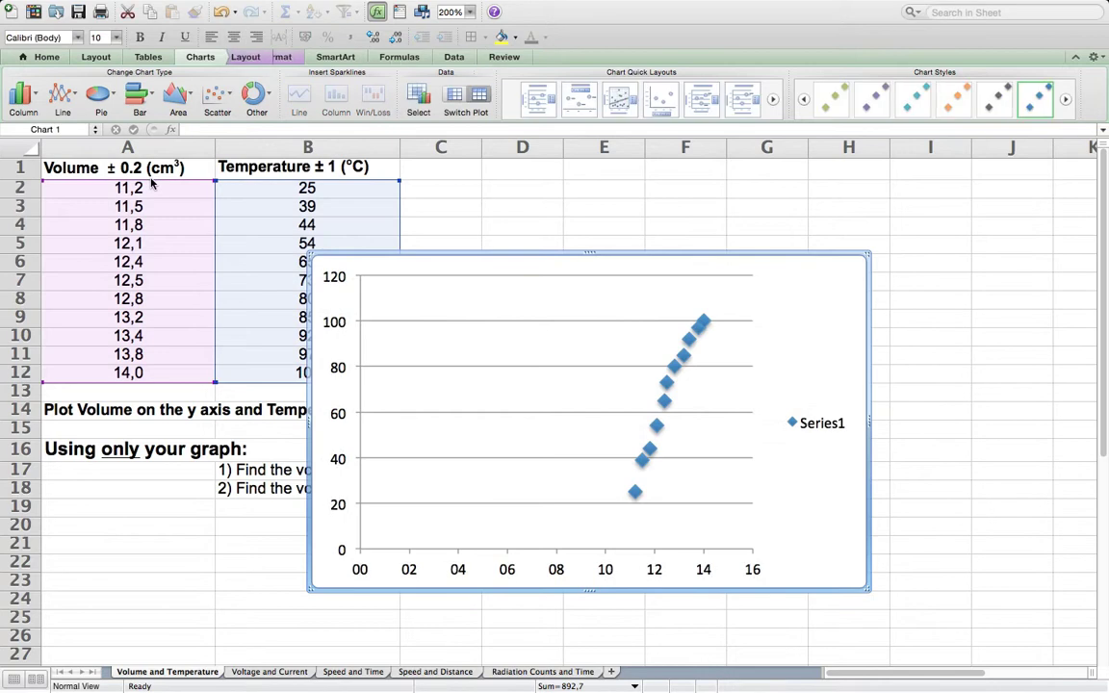
left_click_drag(554, 252, 688, 205)
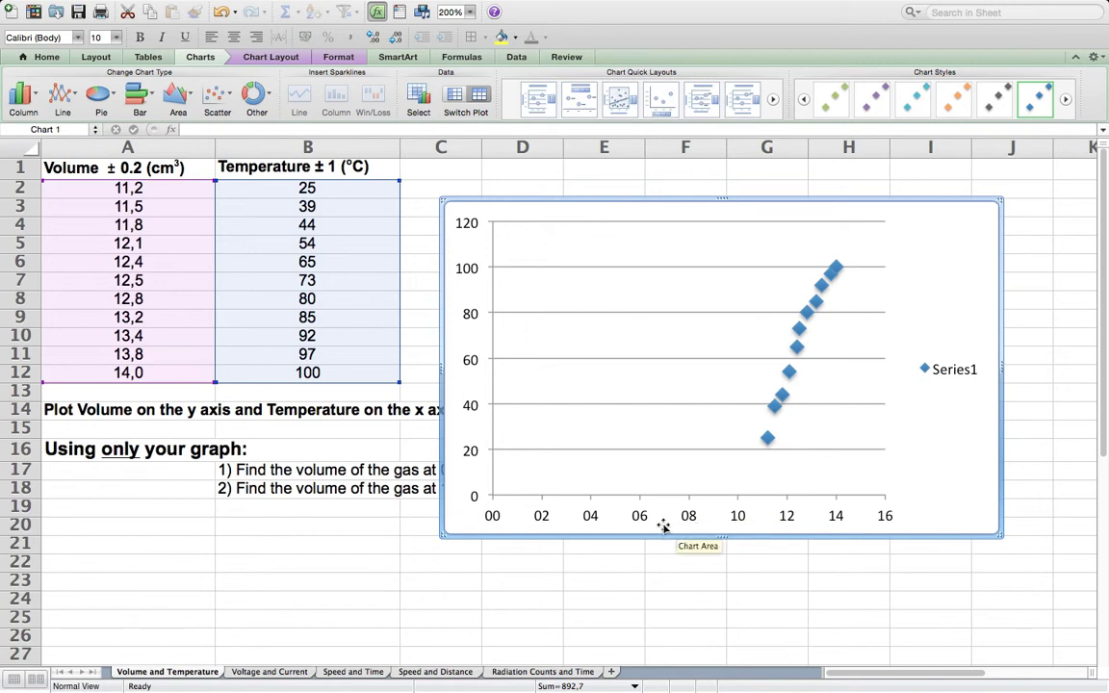
- Set the chart series' X values to the temperatures in B2:B12 and its Y values to the volumes in A2:A12
left_click(420, 95)
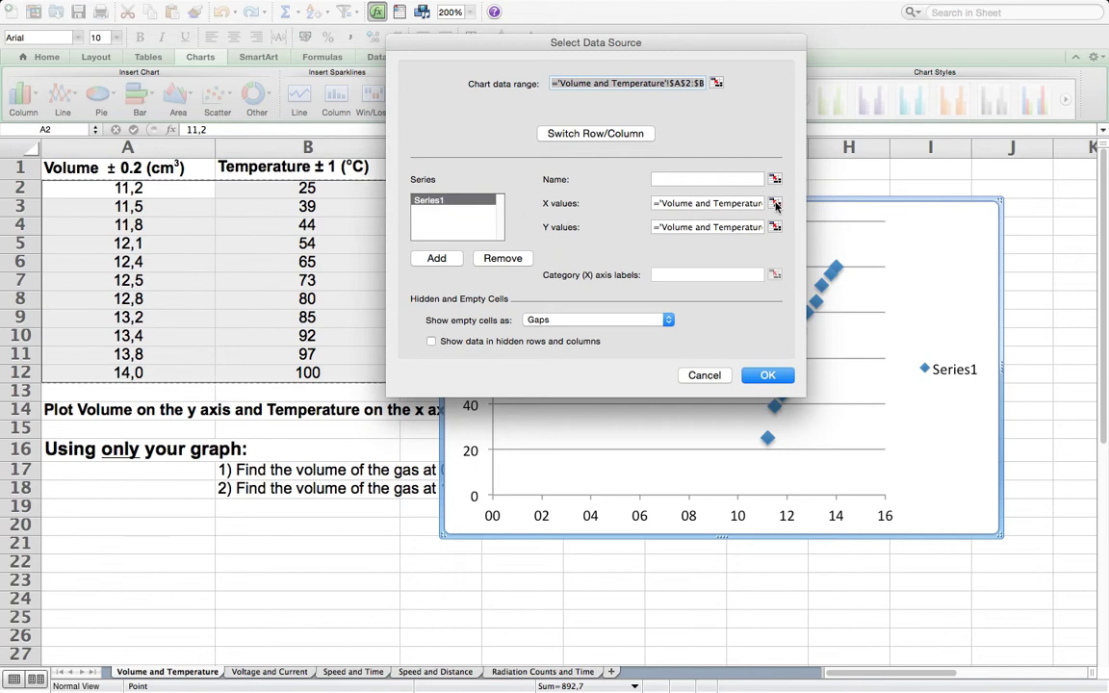
key("Return")
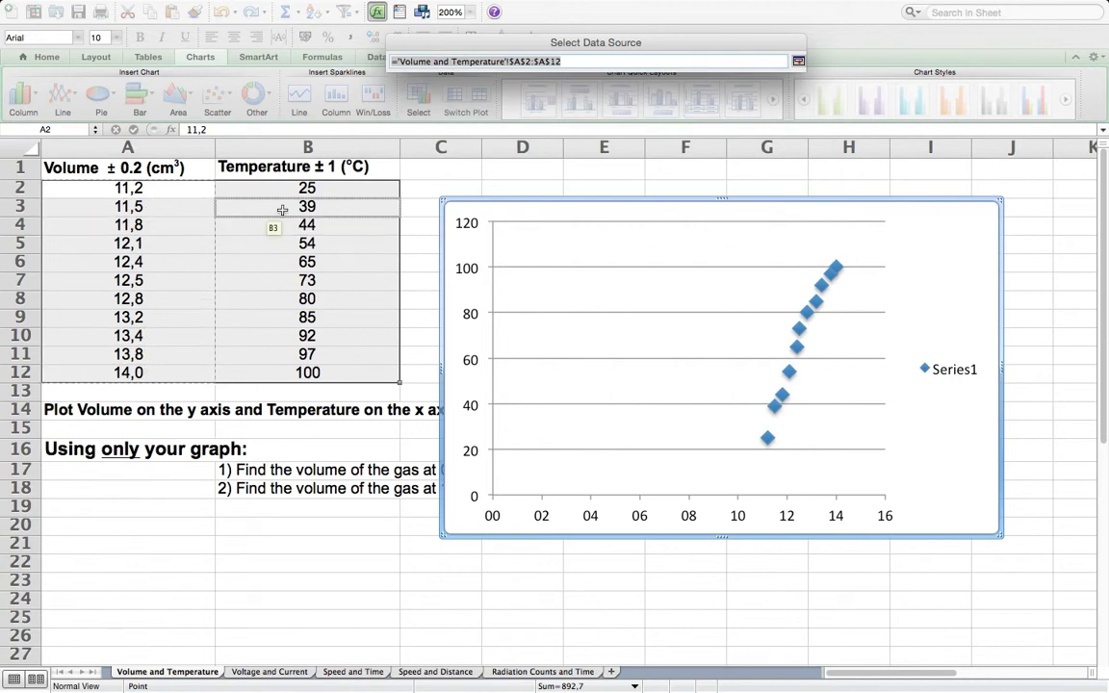
left_click_drag(306, 189, 303, 373)
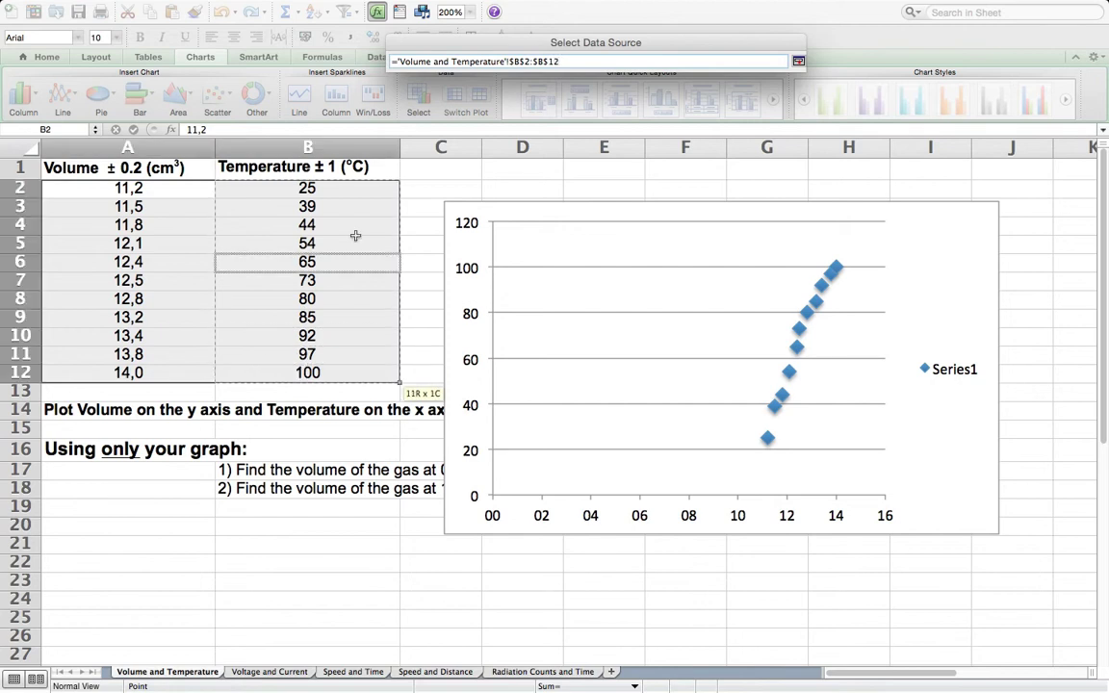
left_click(798, 61)
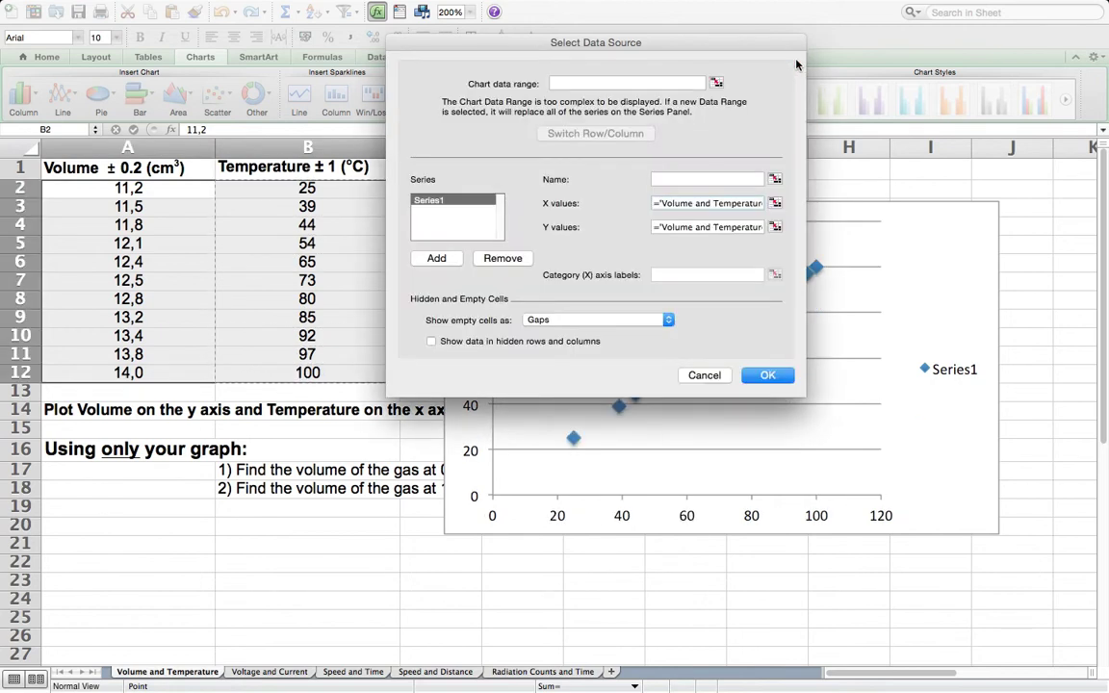
left_click(774, 227)
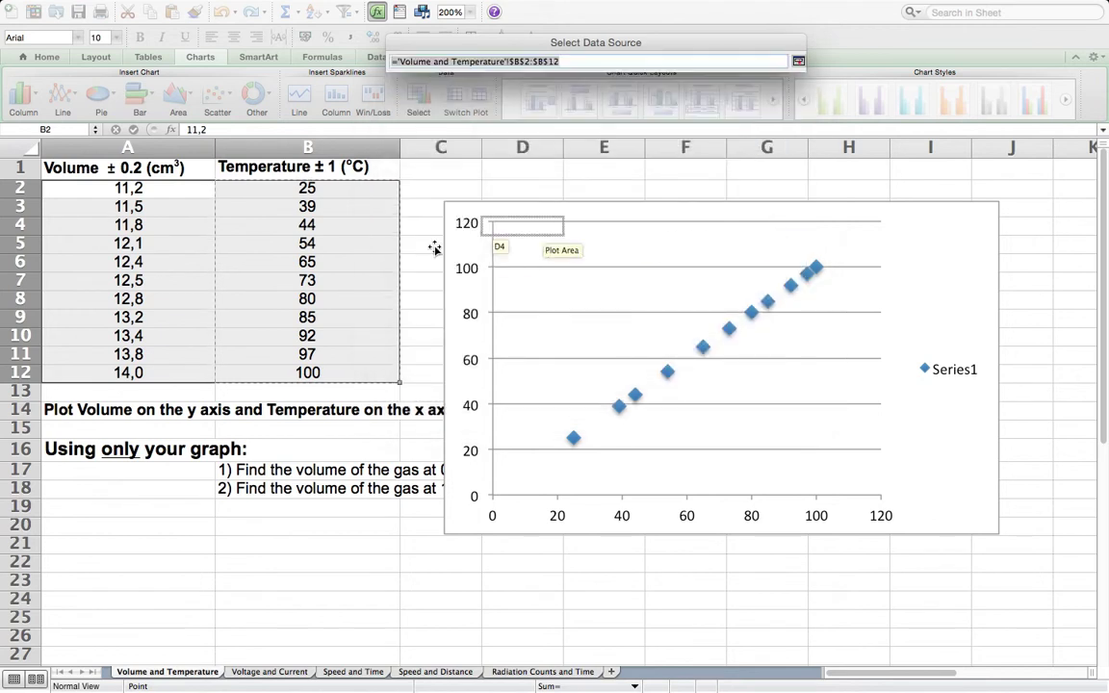
left_click_drag(116, 188, 123, 373)
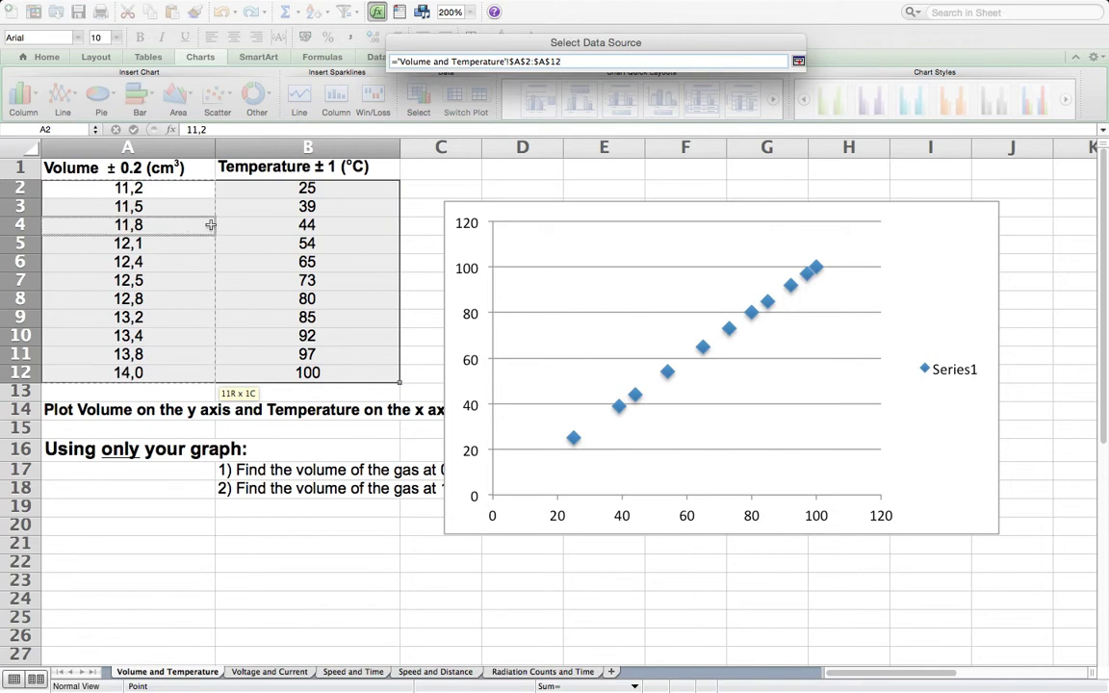
left_click(798, 61)
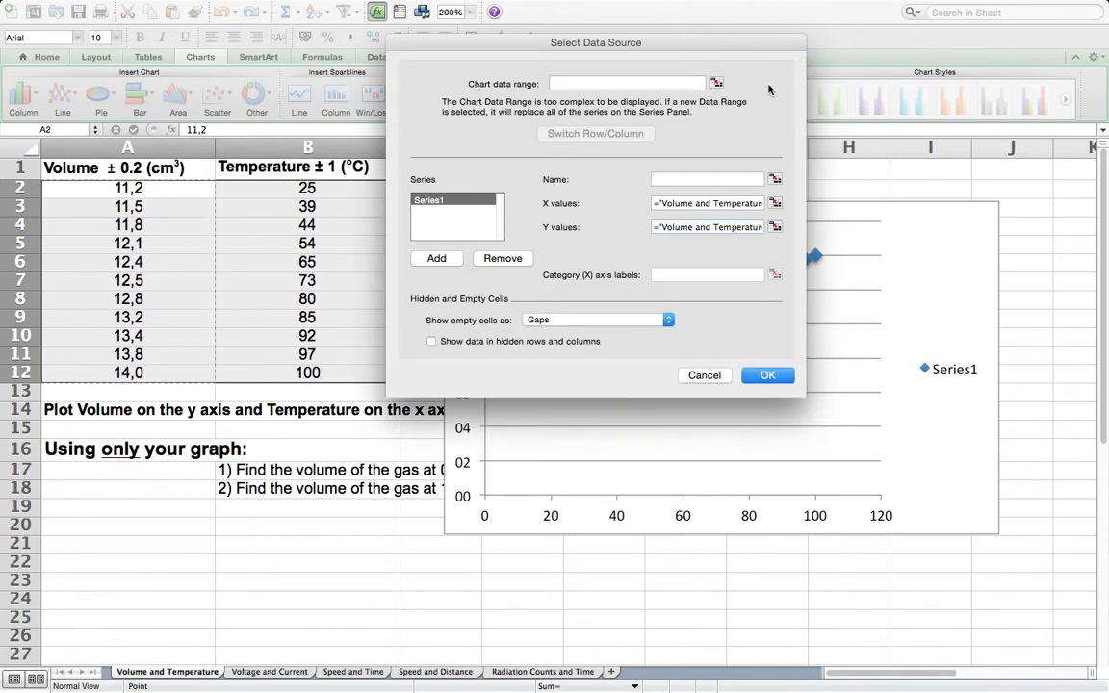
left_click(760, 375)
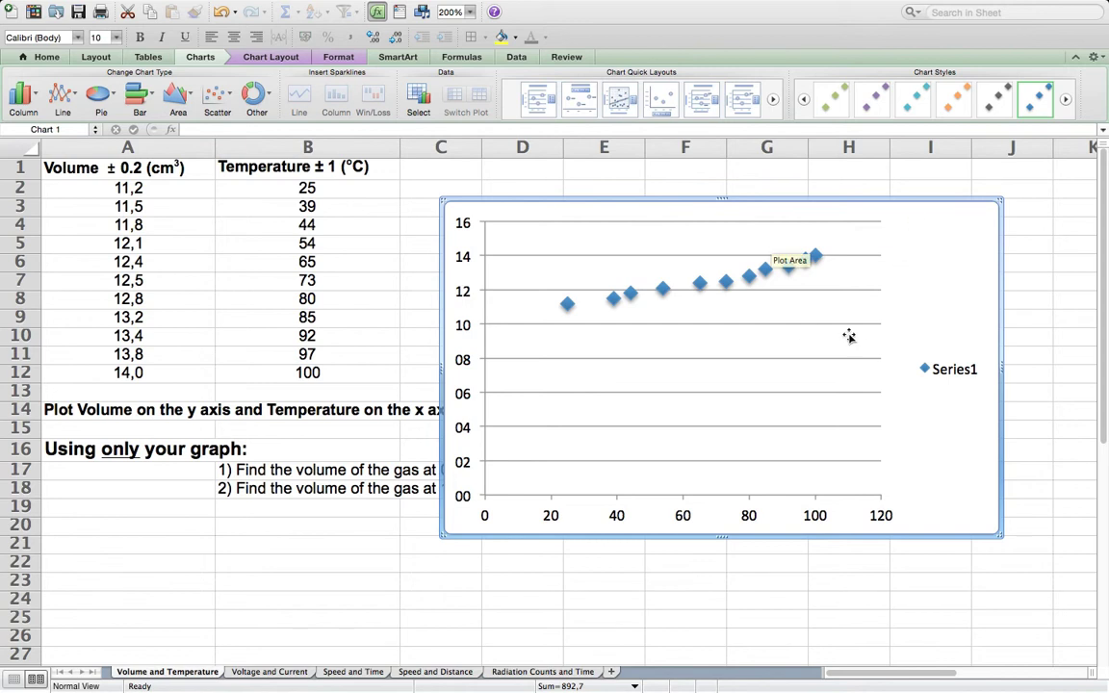
- Move the scatter chart to a new sheet named "V & T Chart"
right_click(930, 304)
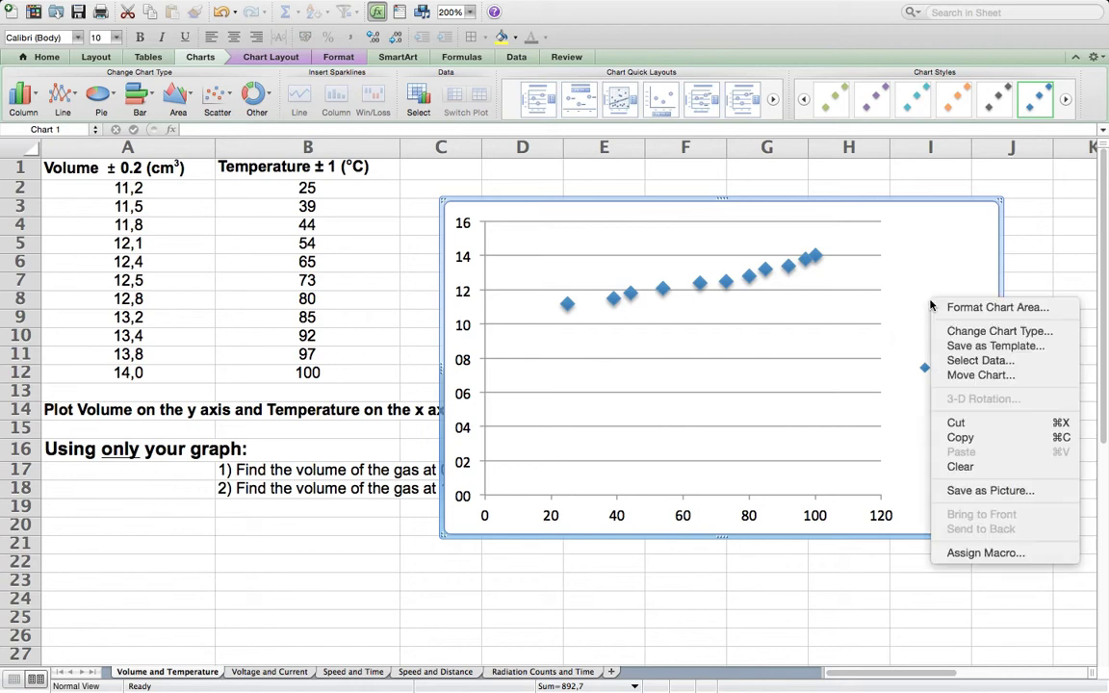
left_click(975, 377)
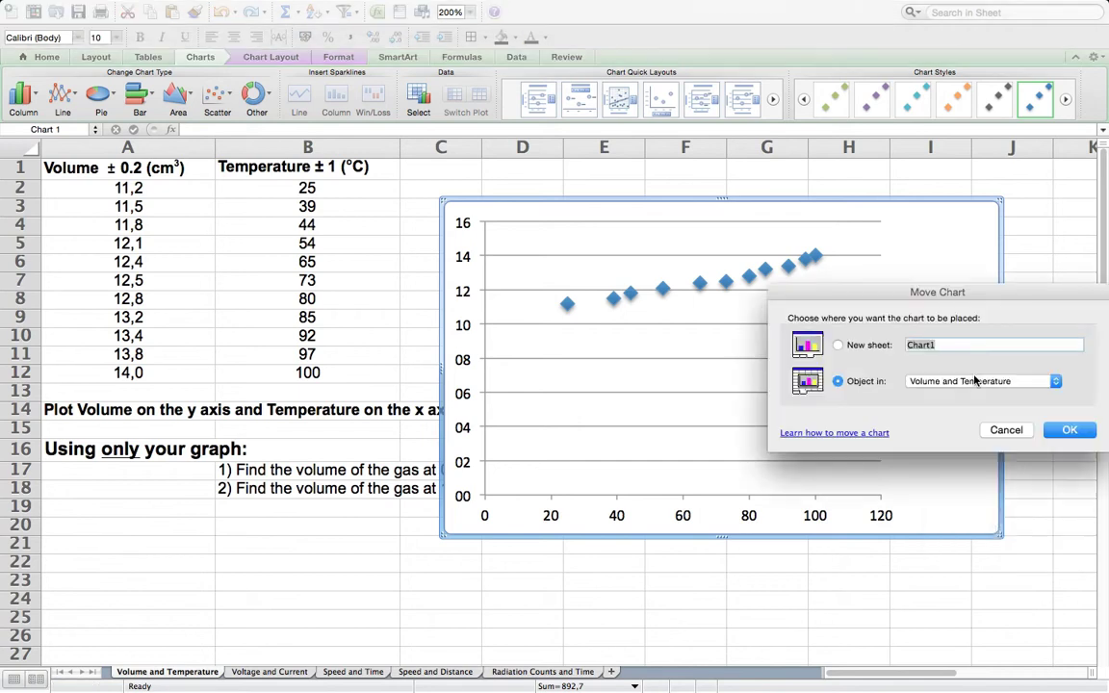
left_click(849, 345)
type("V & T Chart")
key("Return")
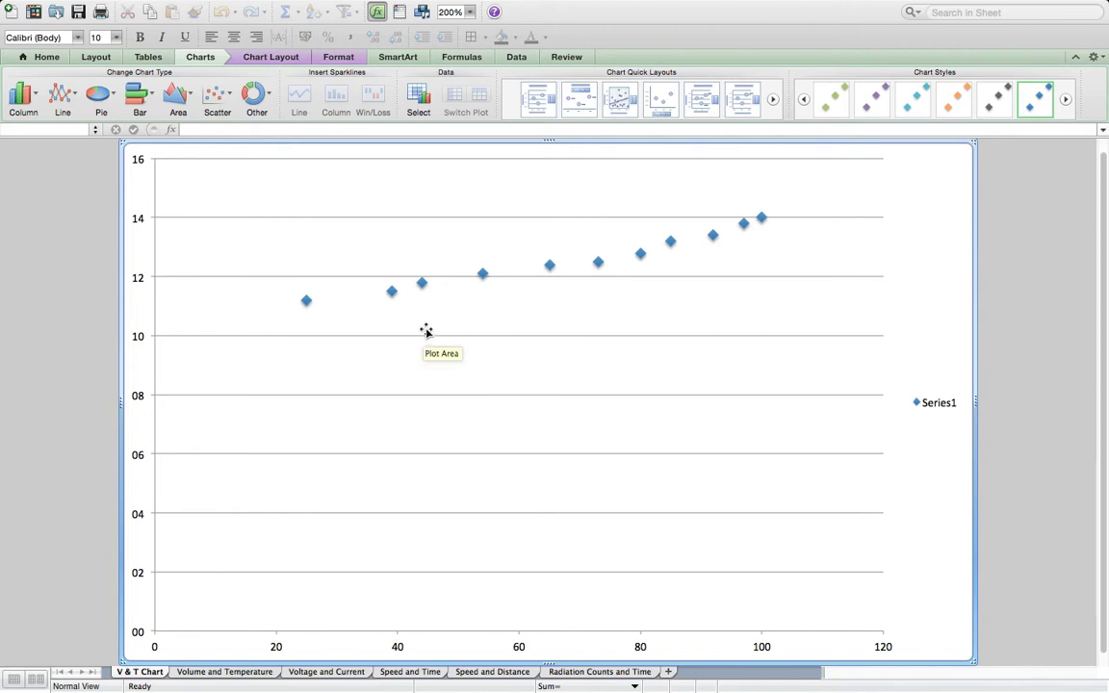
- Show major and minor gridlines both horizontally and vertically on the chart, and delete the Series1 legend
left_click(269, 57)
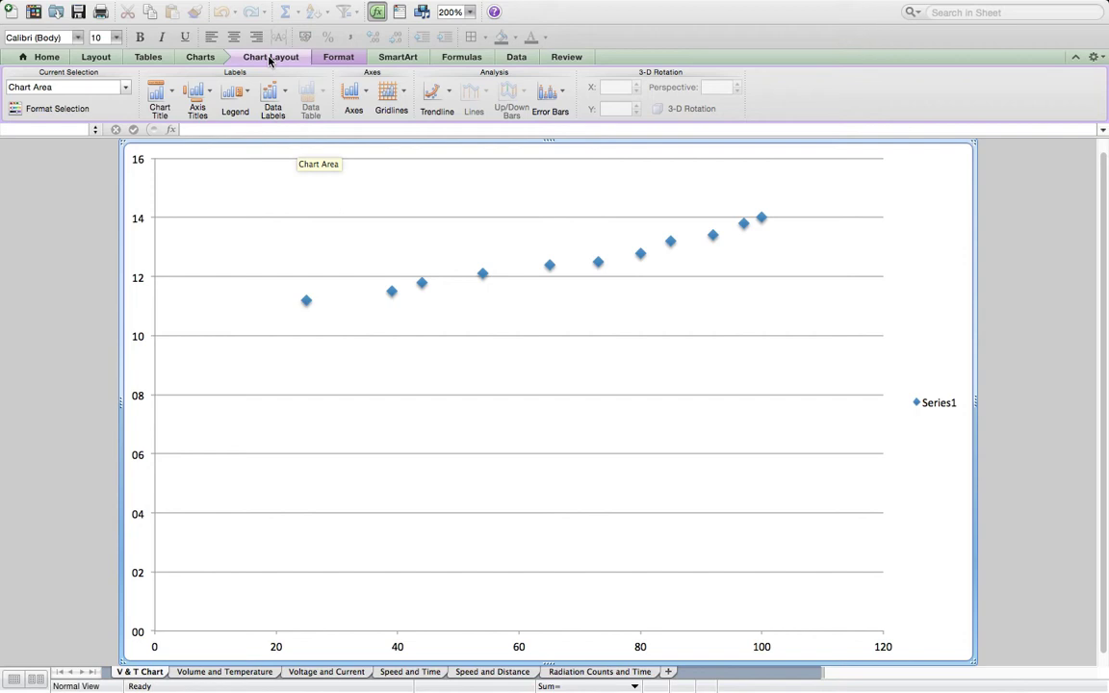
left_click(403, 98)
mouse_move(462, 113)
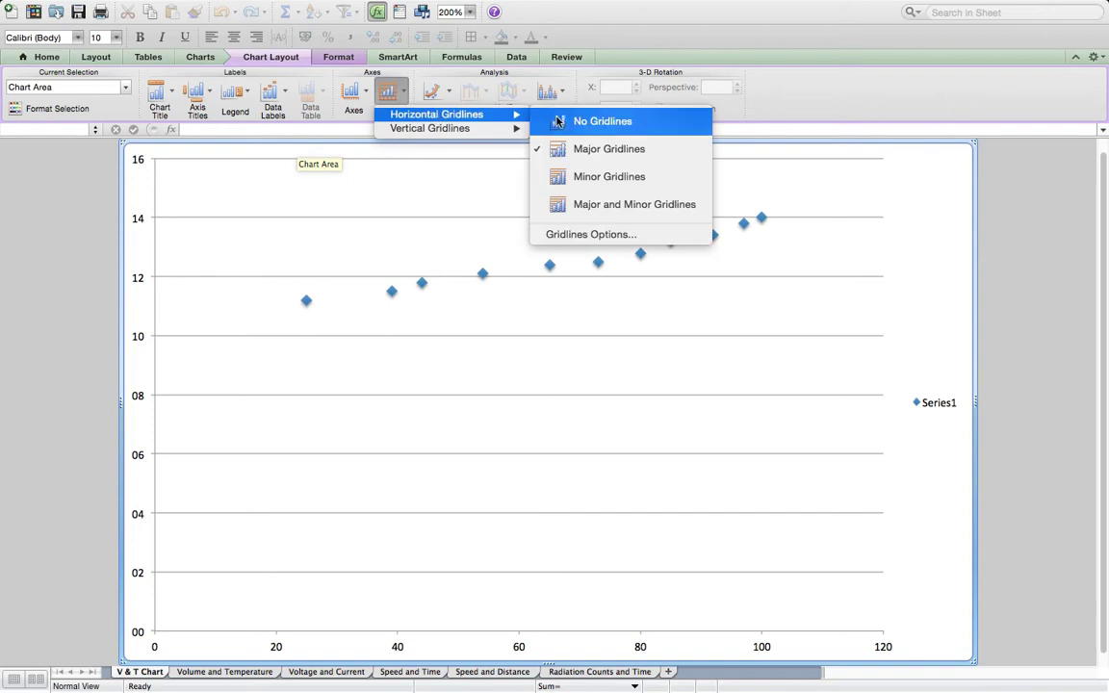
left_click(627, 205)
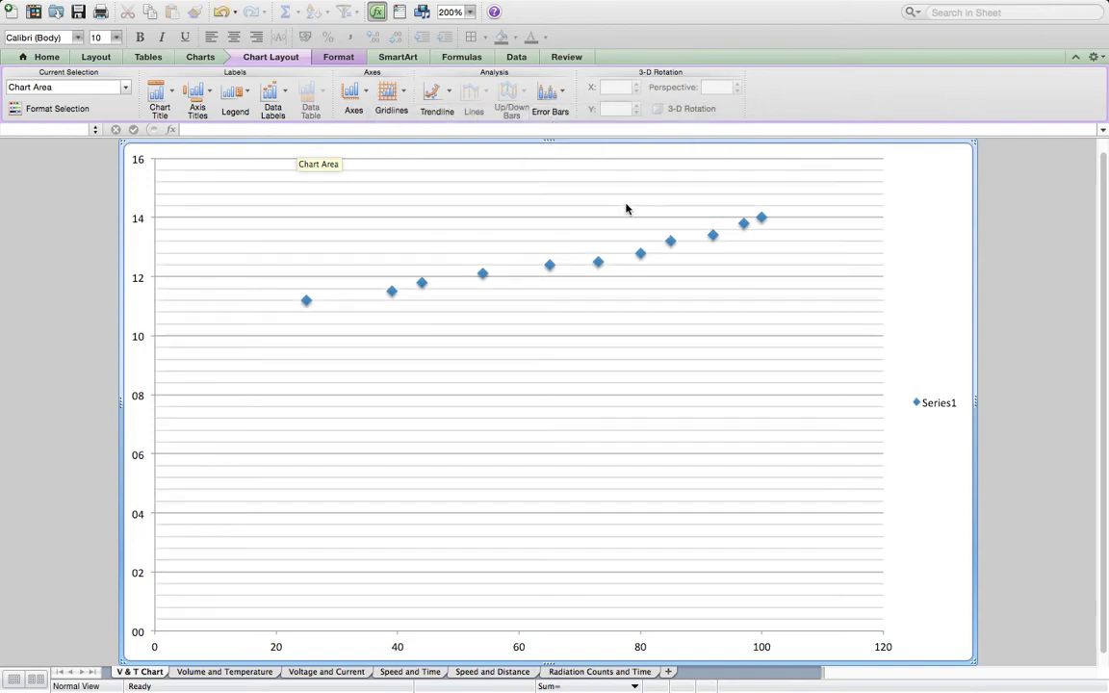
left_click(390, 93)
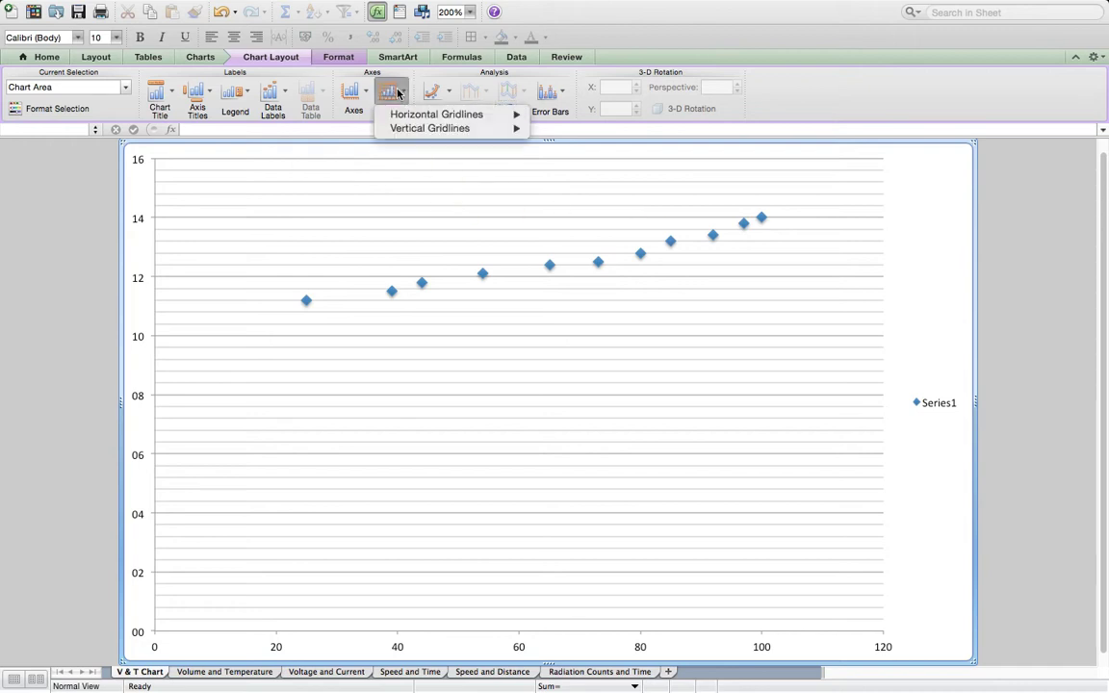
mouse_move(443, 128)
left_click(612, 219)
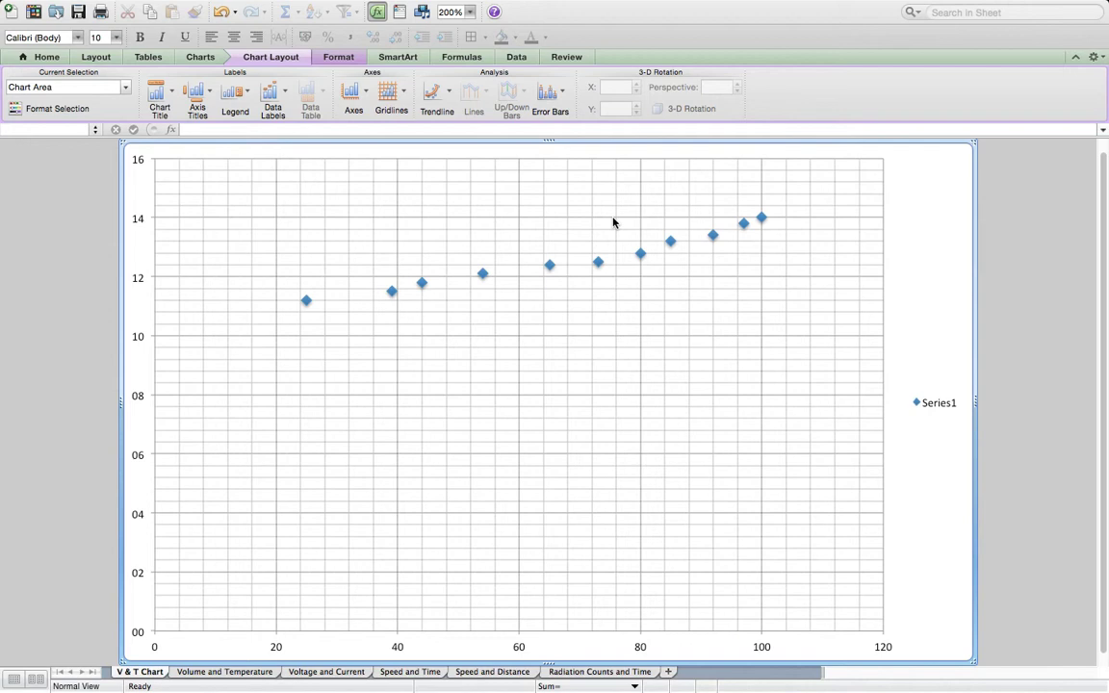
left_click(932, 405)
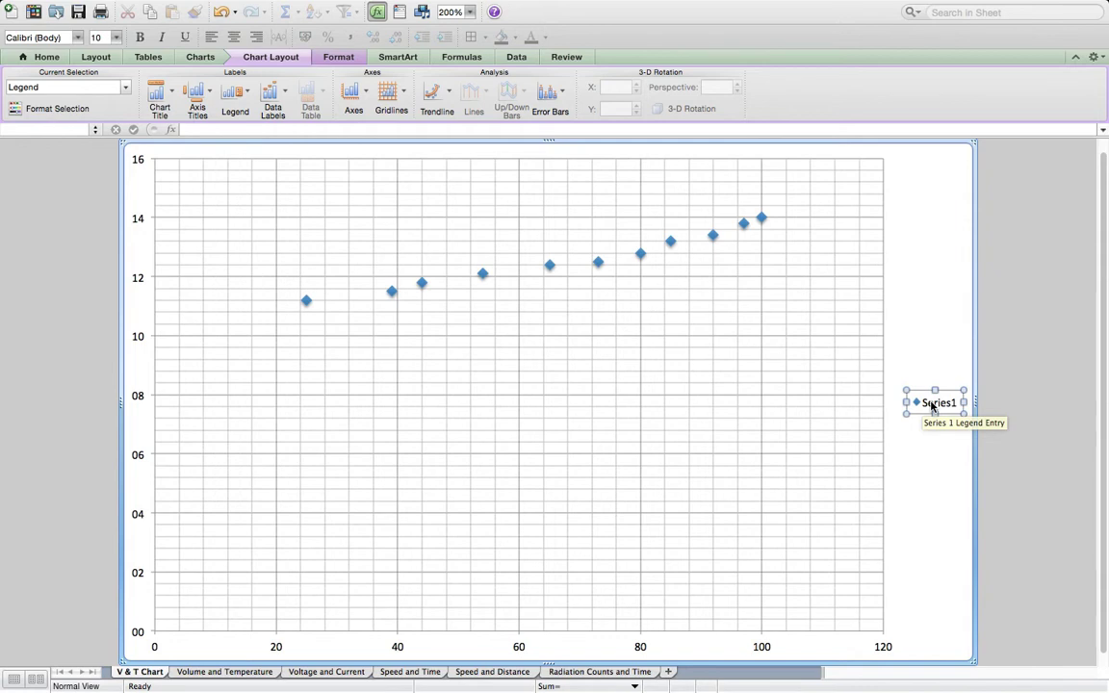
key("Delete")
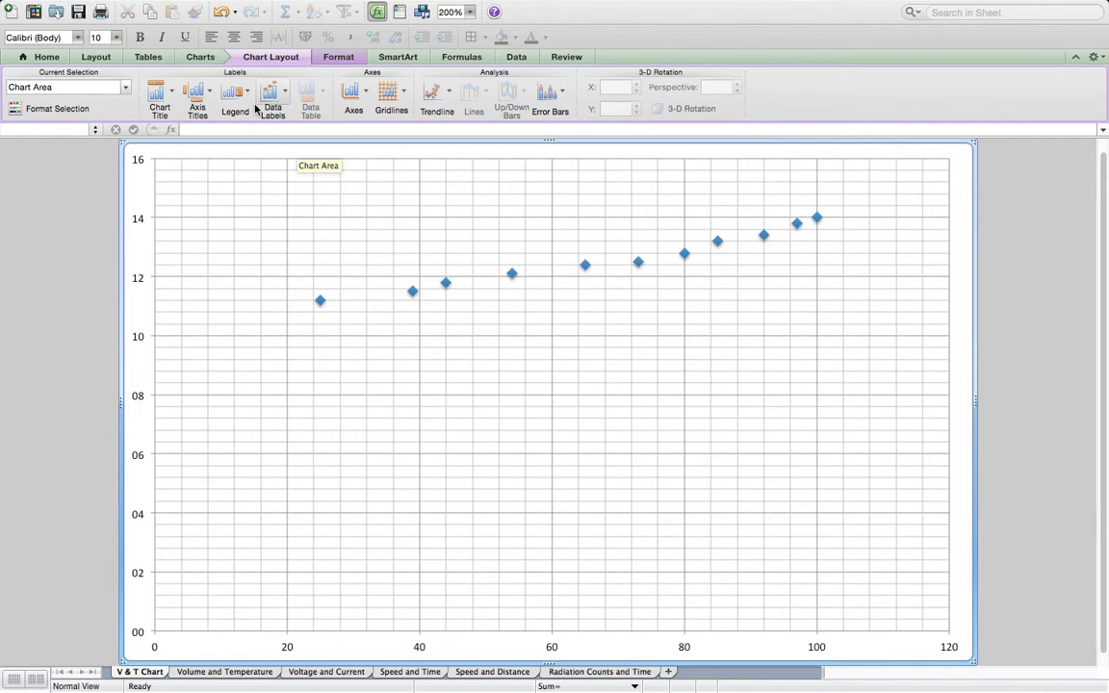
- Add an overlapping chart title at the top reading "A graph to show how the volume changes with temperature"
left_click(160, 93)
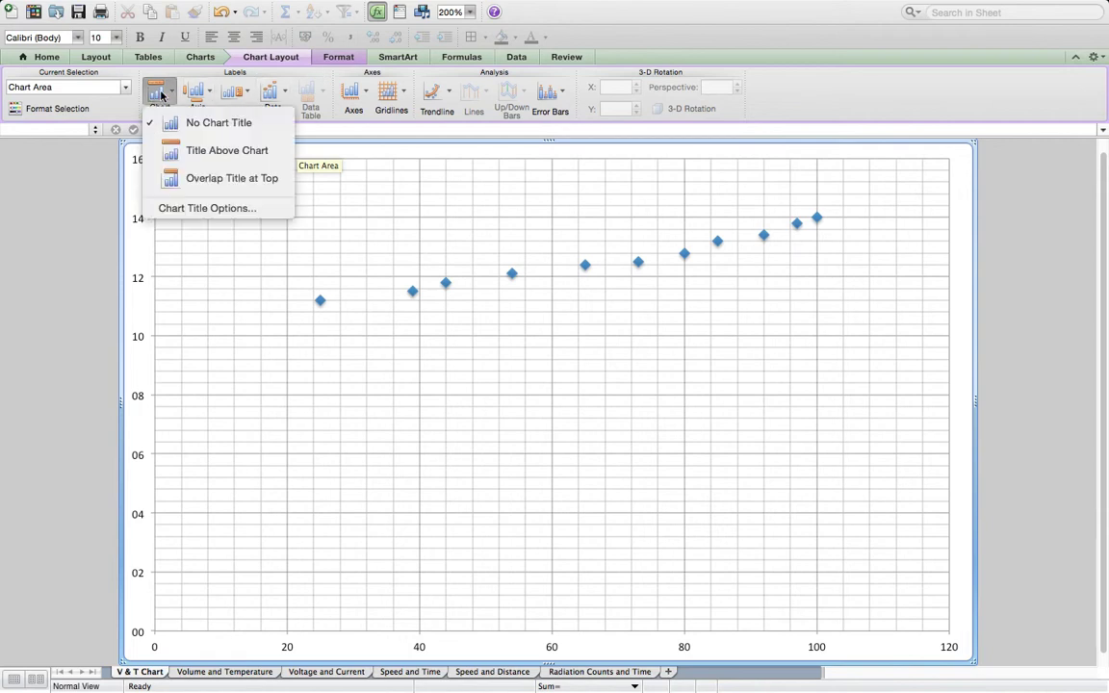
left_click(221, 183)
left_click_drag(505, 168, 595, 170)
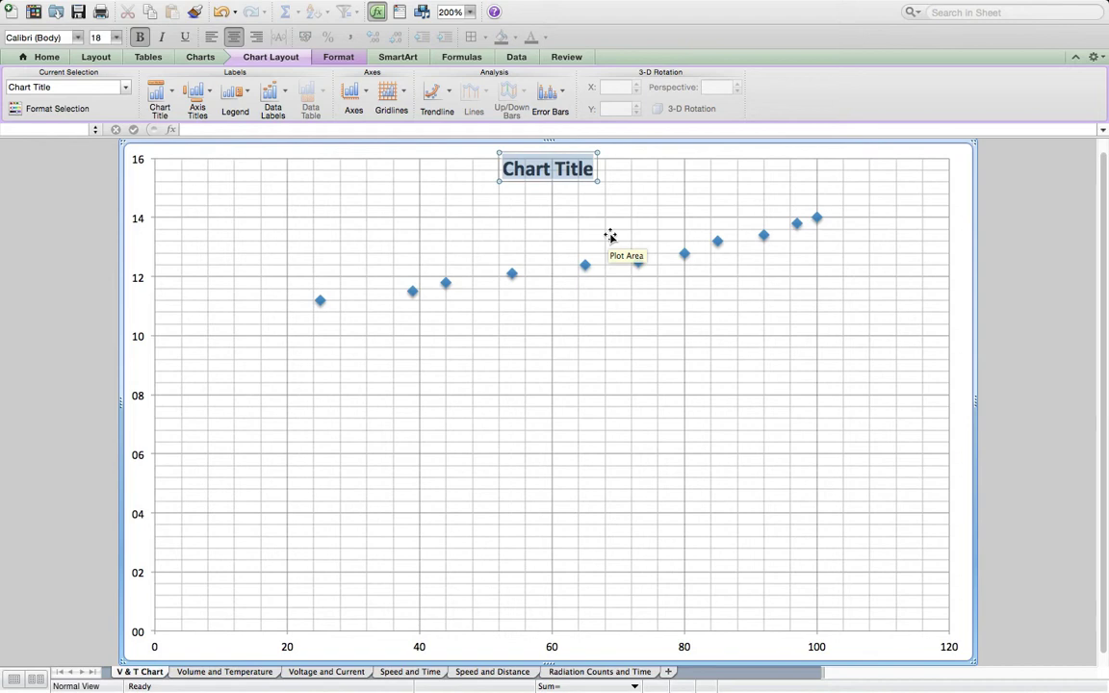
type("A g")
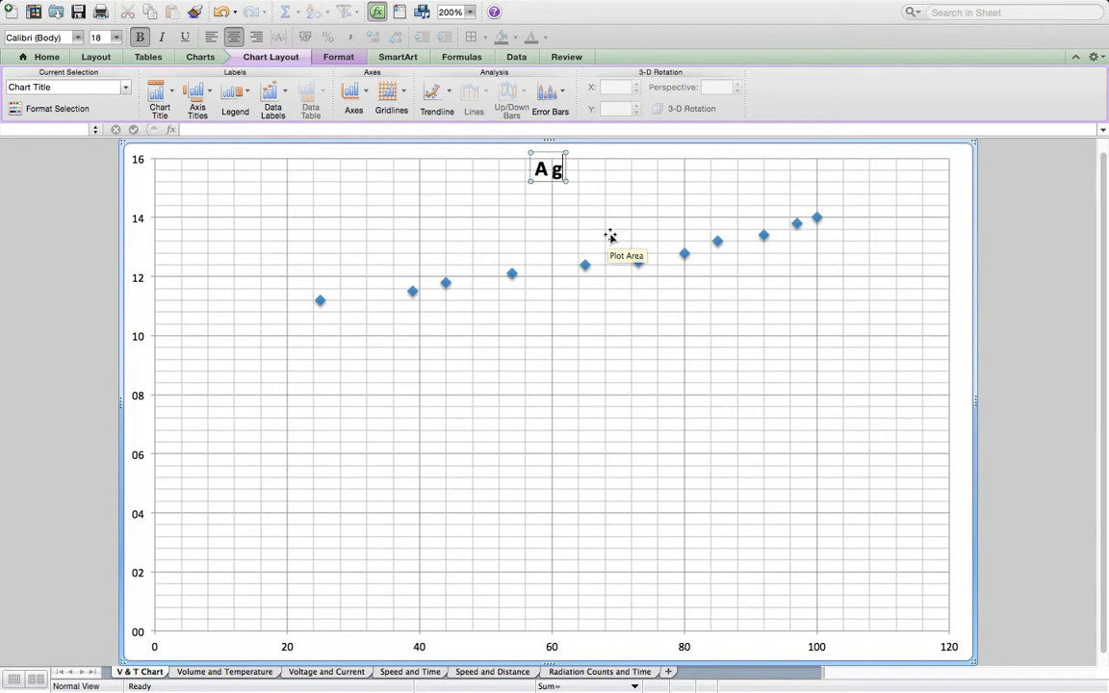
type("raph to show")
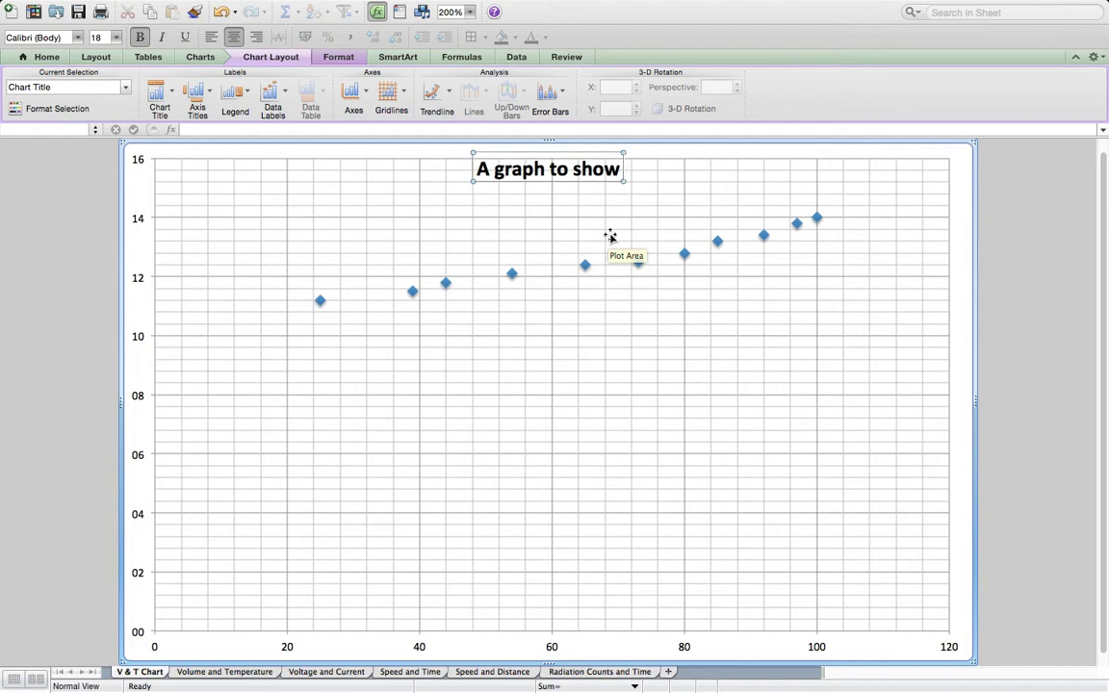
type("how the volume changes with temperature")
- Insert "of a gas" after "volume" in the chart title
left_click(580, 169)
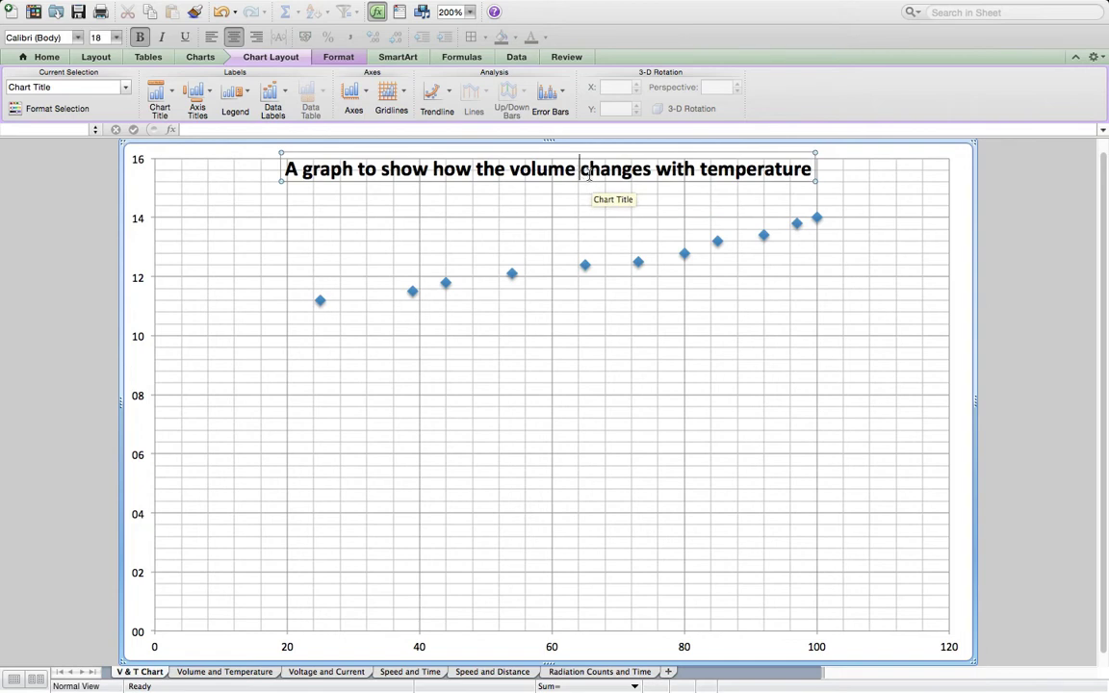
type("of a gas n")
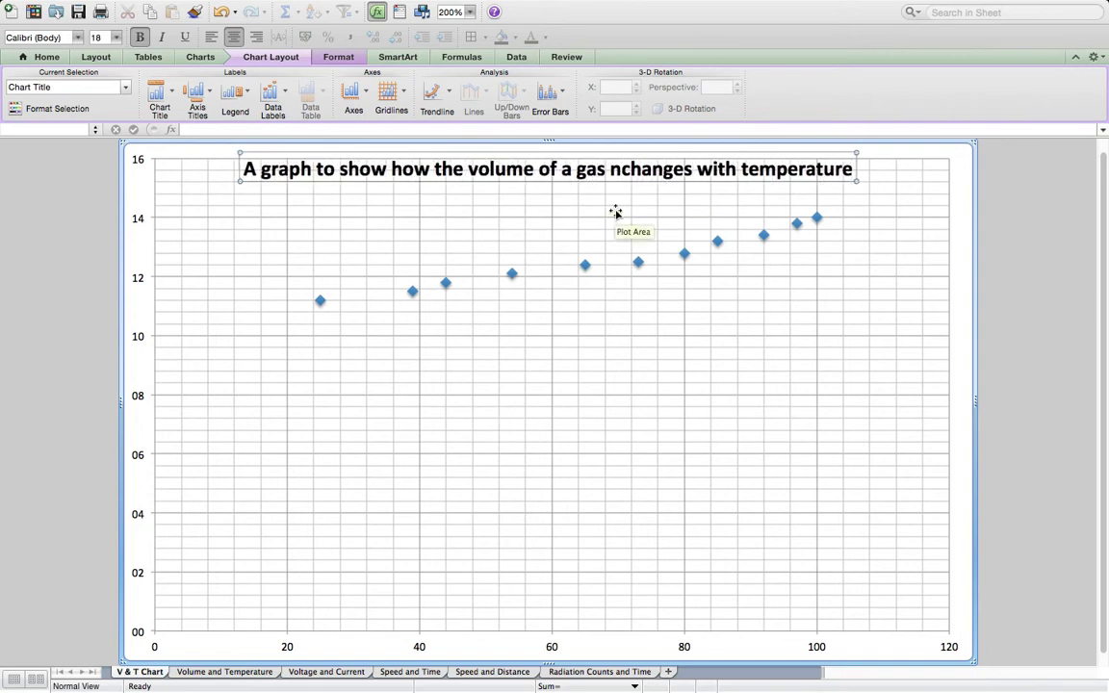
key("BackSpace")
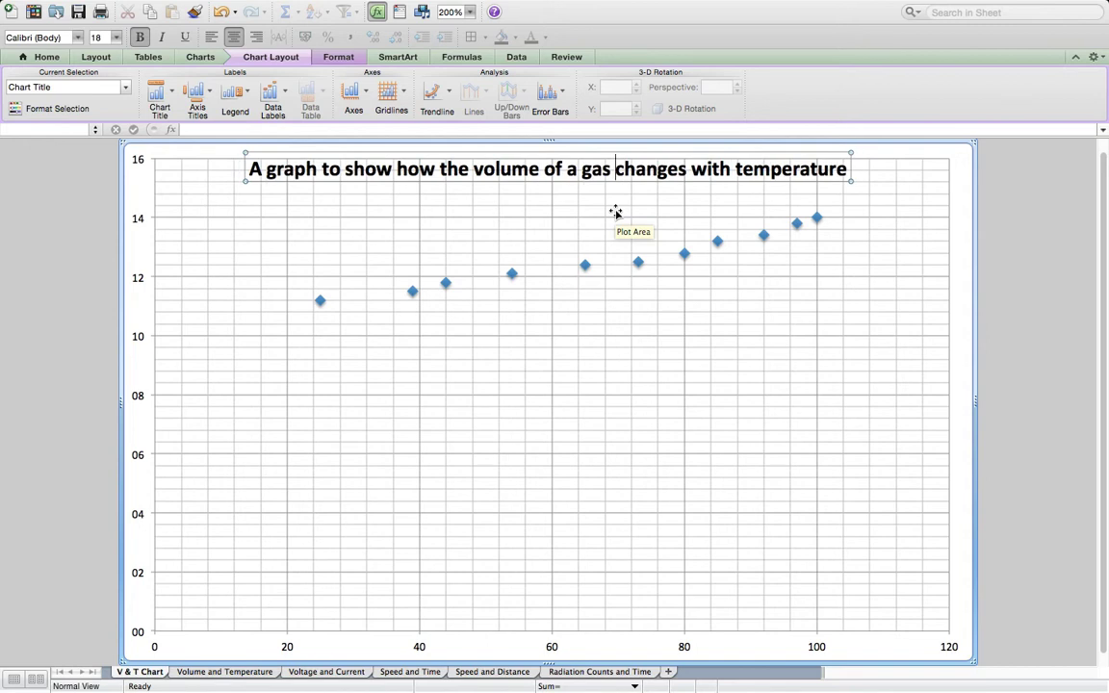
left_click(632, 349)
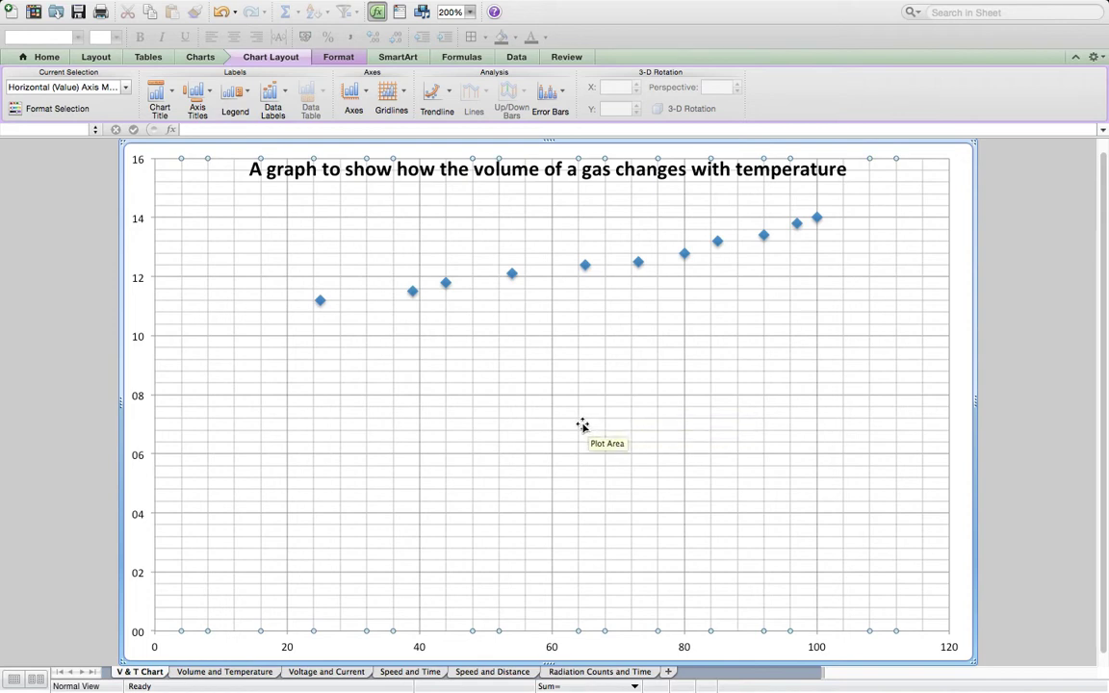
left_click(352, 97)
mouse_move(385, 114)
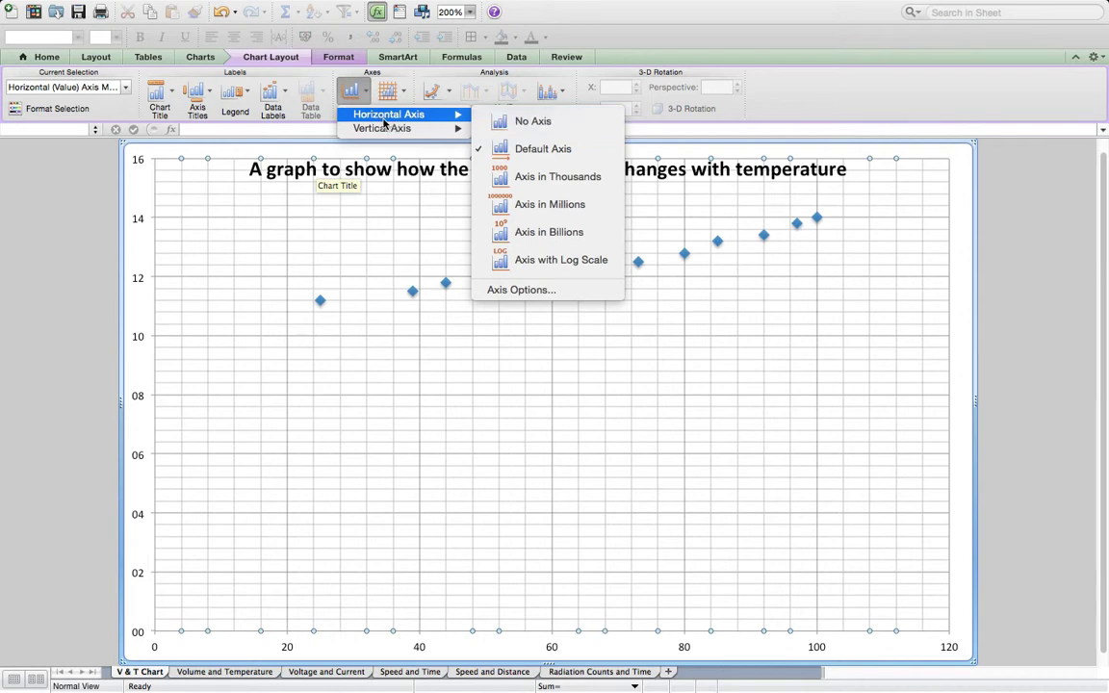
left_click(380, 195)
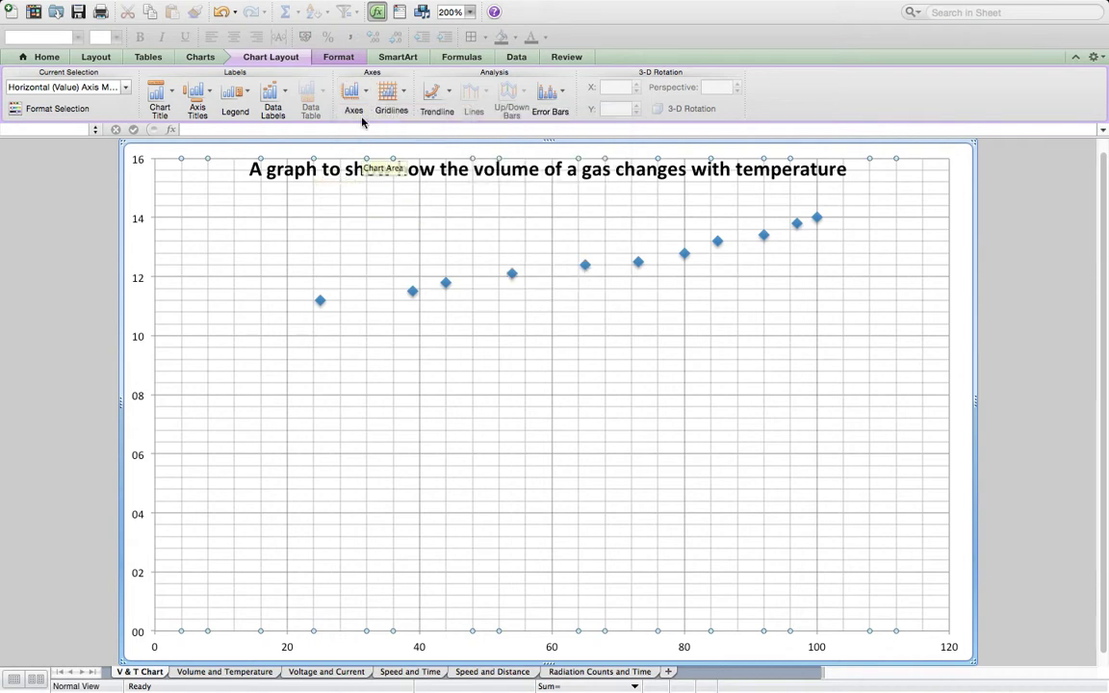
- Add a horizontal axis title below the axis reading "Temperature"
left_click(199, 93)
mouse_move(219, 114)
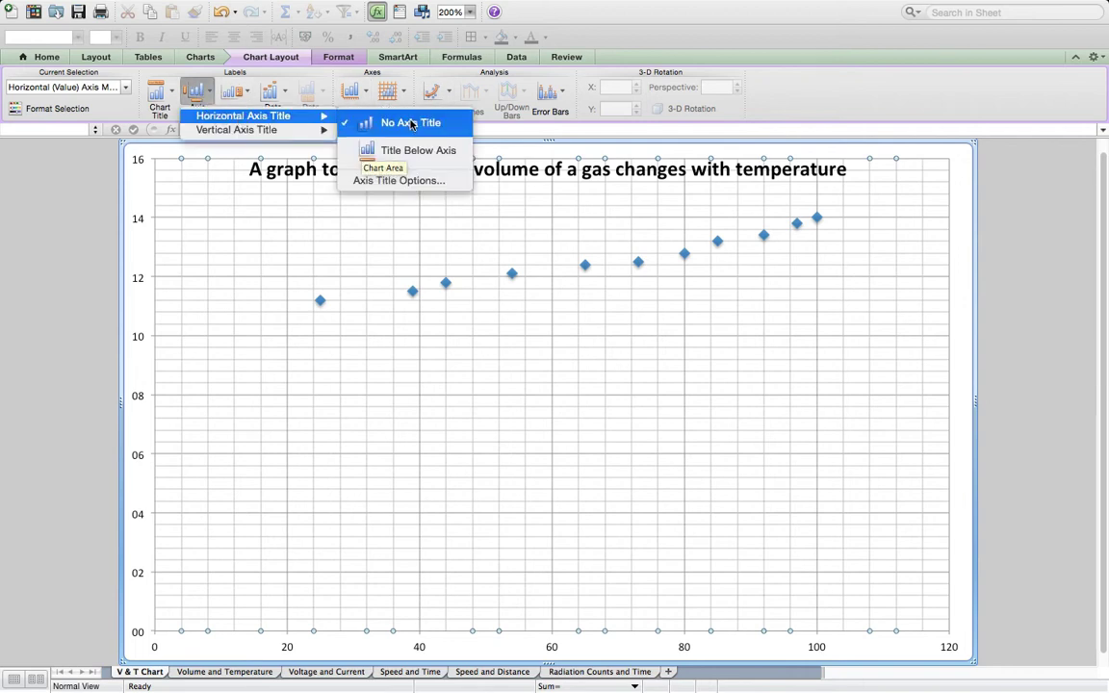
left_click(424, 151)
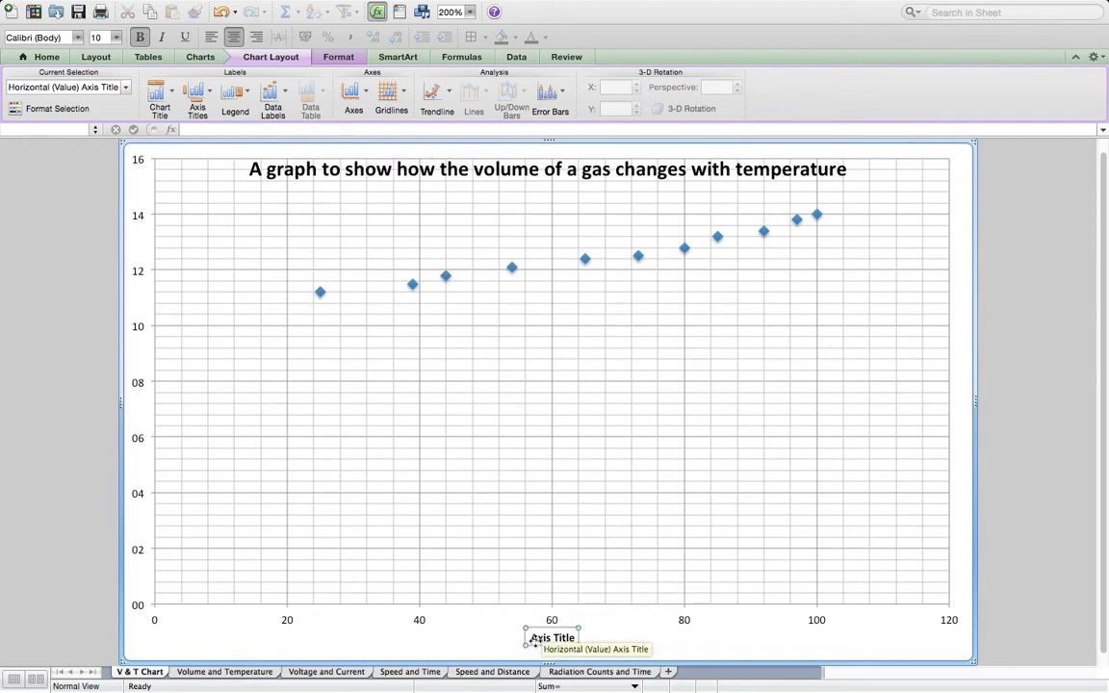
left_click_drag(533, 638, 570, 643)
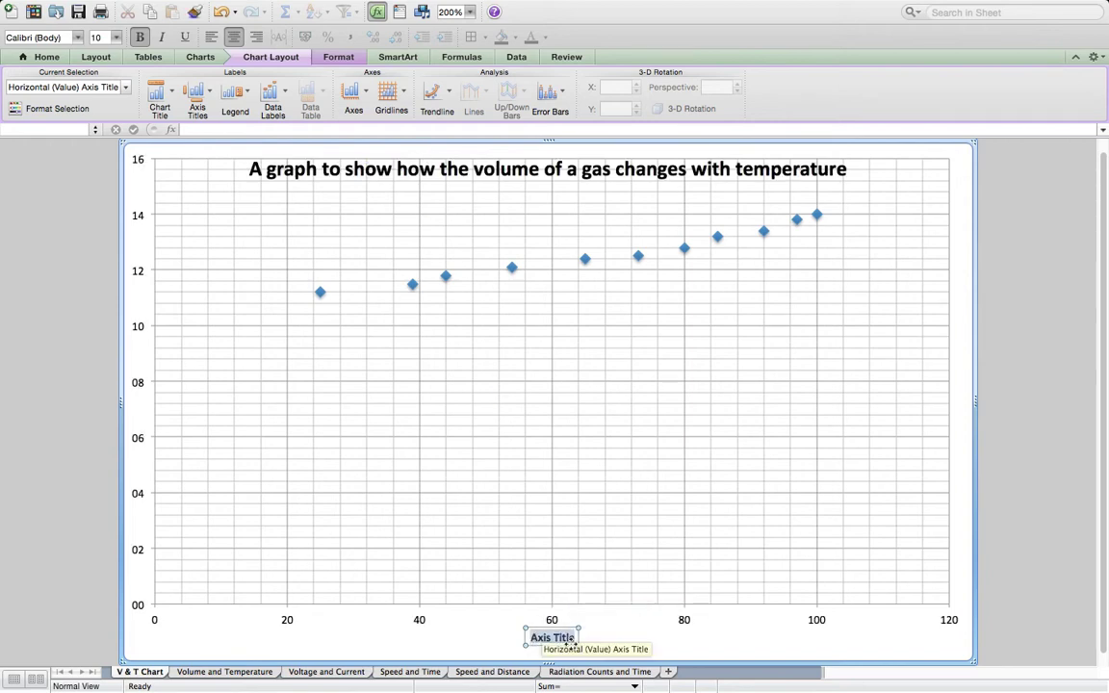
type("Tempe")
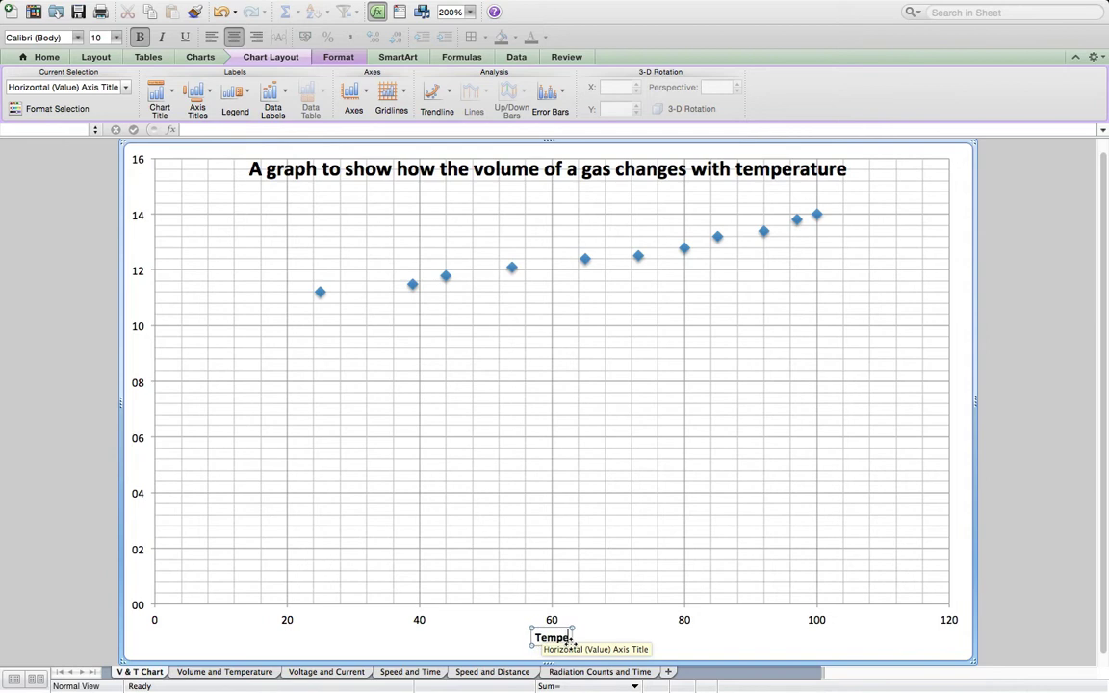
type("rature")
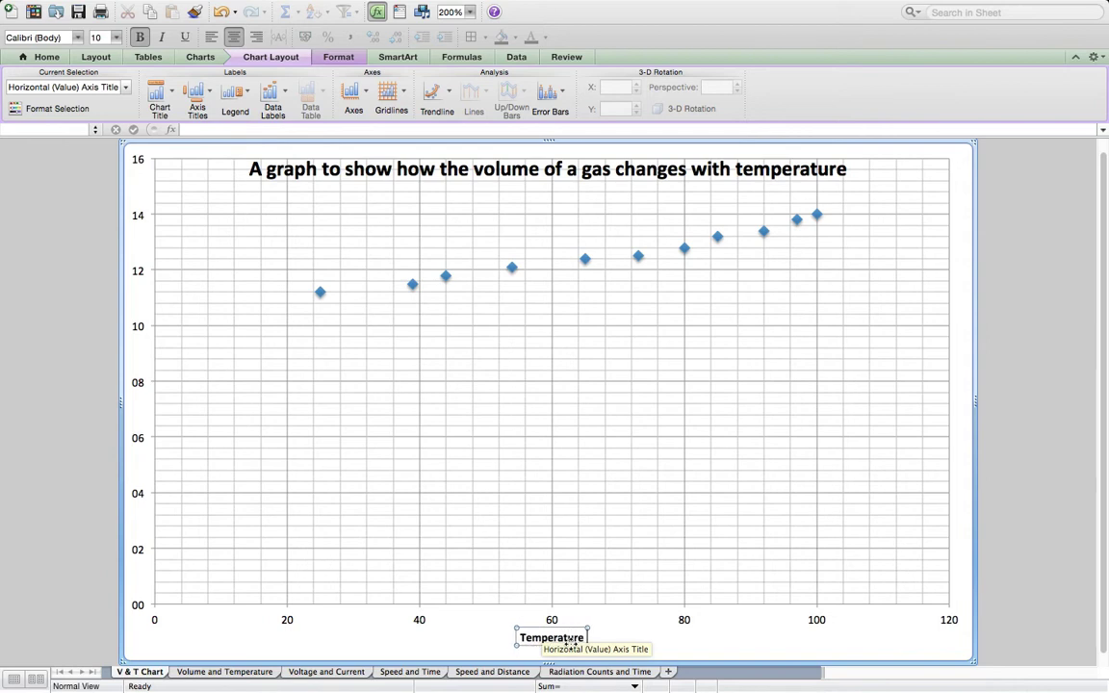
- Check the column headings on the Volume and Temperature sheet for uncertainties and units, and return to the V & T Chart sheet
left_click(214, 671)
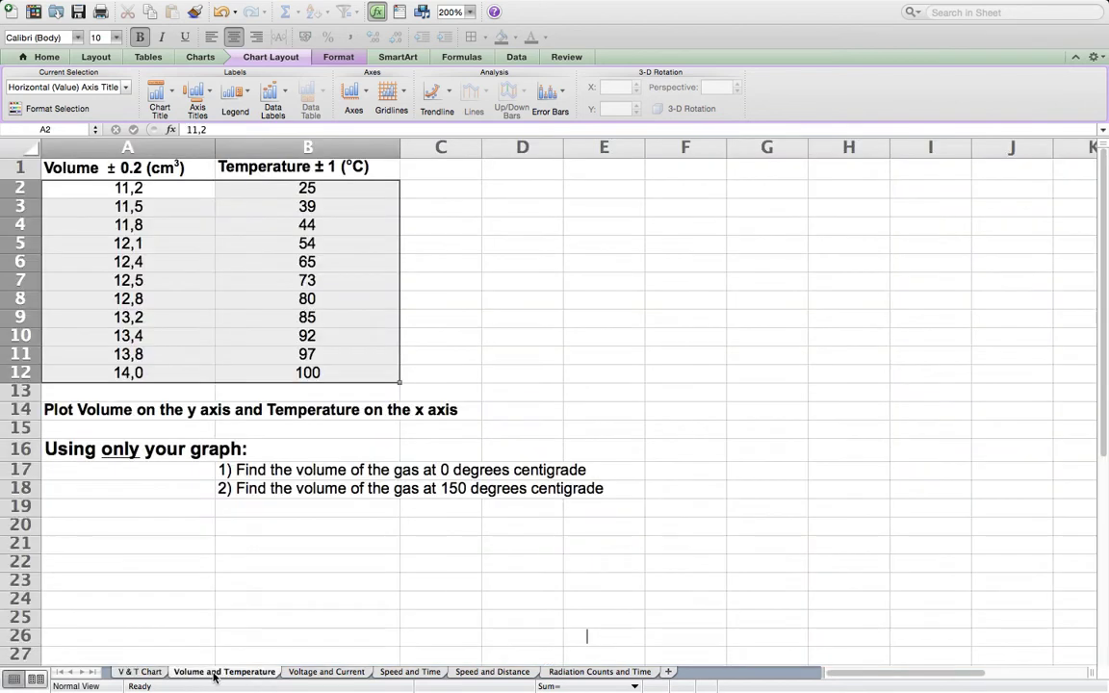
left_click(717, 301)
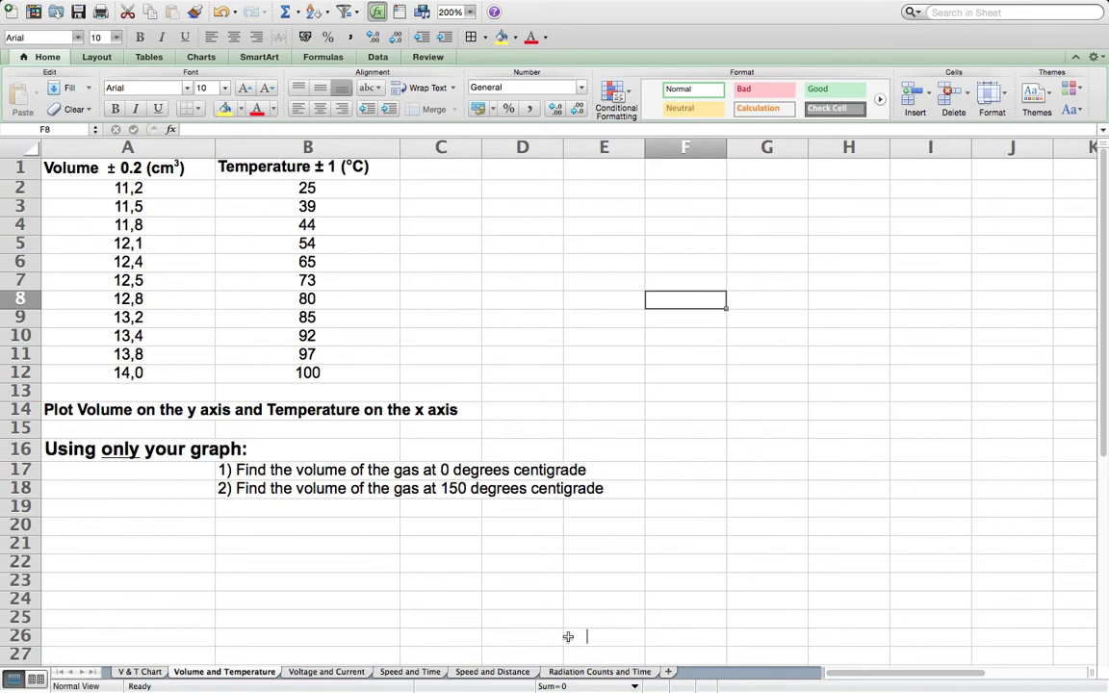
left_click(142, 671)
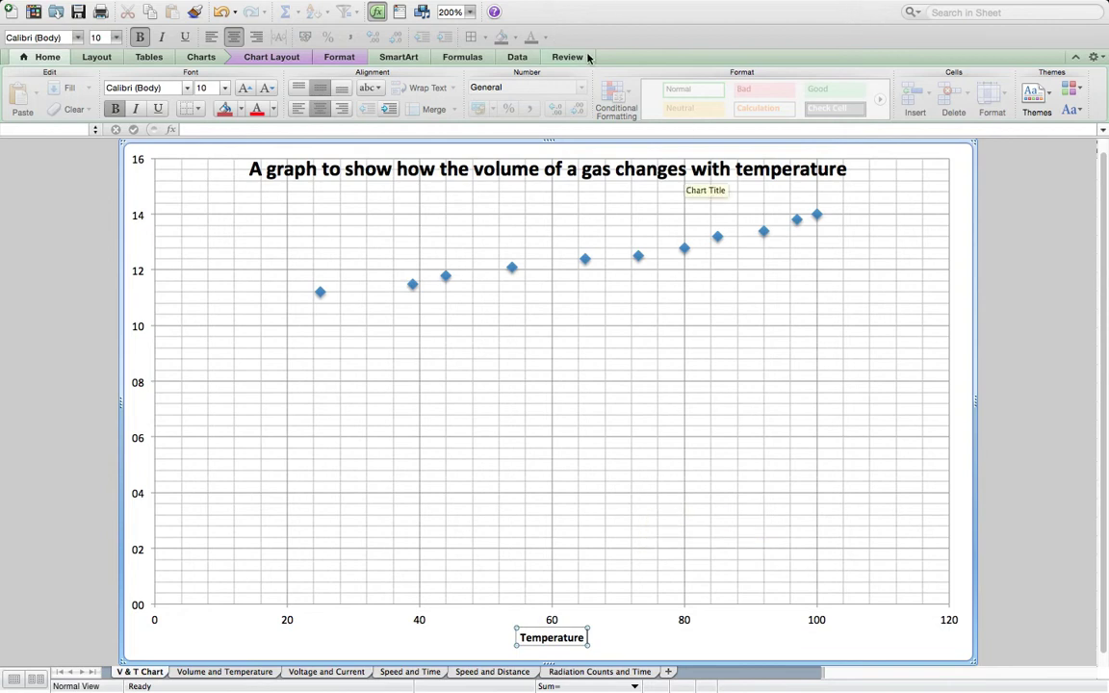
- Search Excel Help for "symbol", read the article "Insert a bullet, symbol, or special character", and close Help
left_click(495, 14)
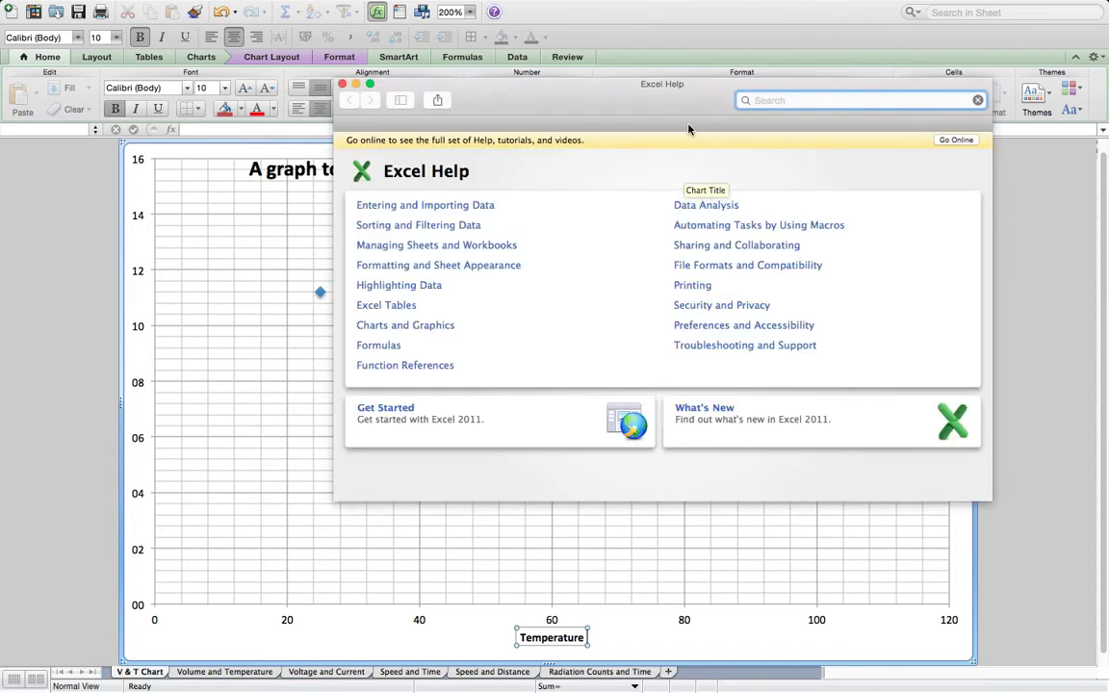
type("symbol")
key("Return")
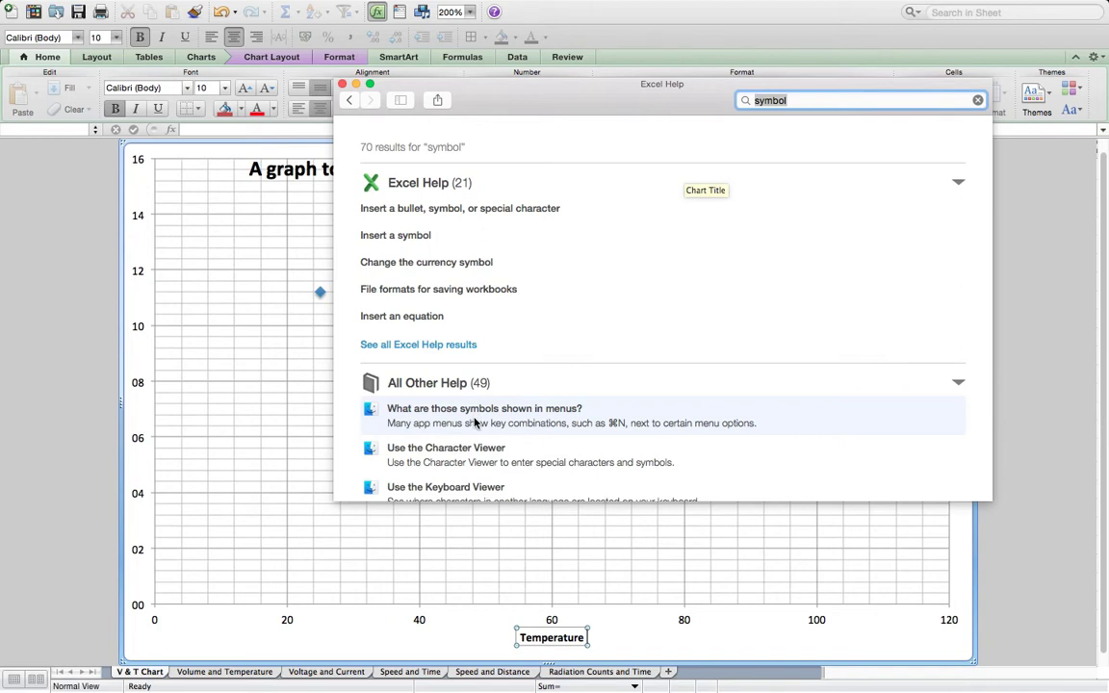
left_click(479, 210)
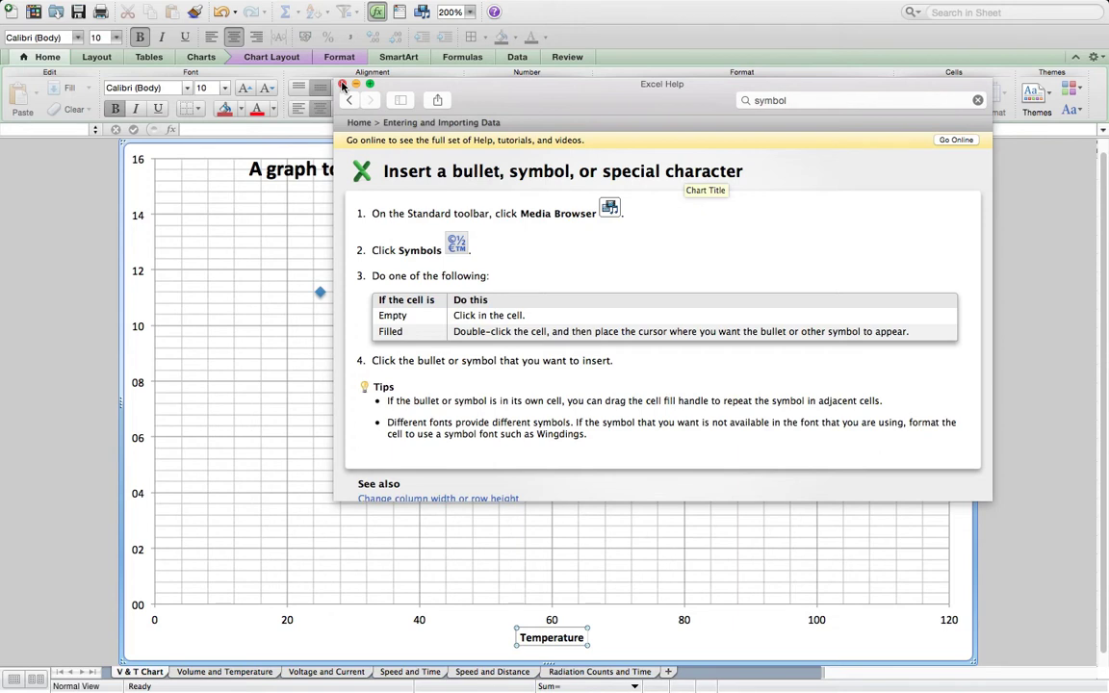
left_click(342, 85)
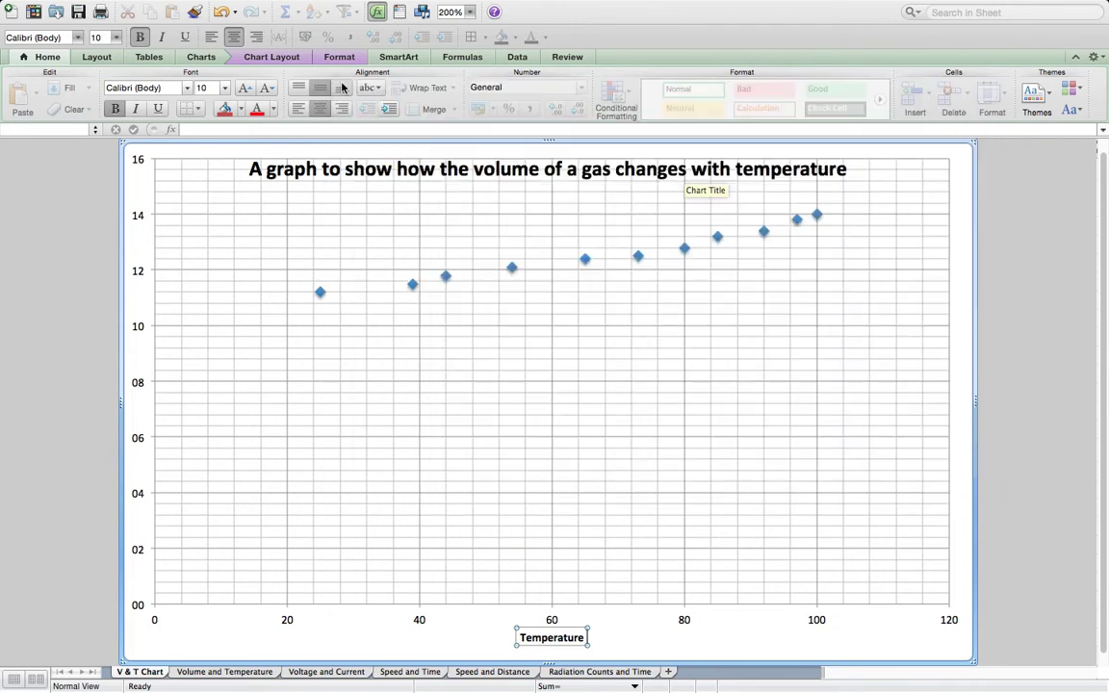
- Insert a single ± symbol after "Temperature" in the horizontal axis title
left_click(421, 13)
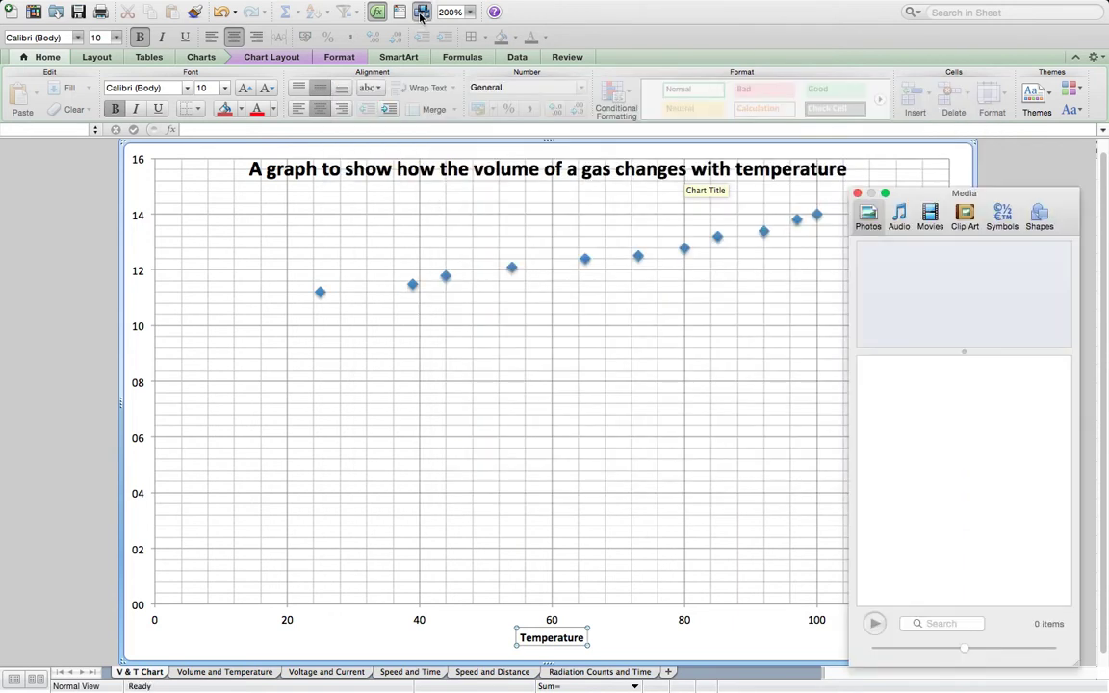
left_click(1008, 218)
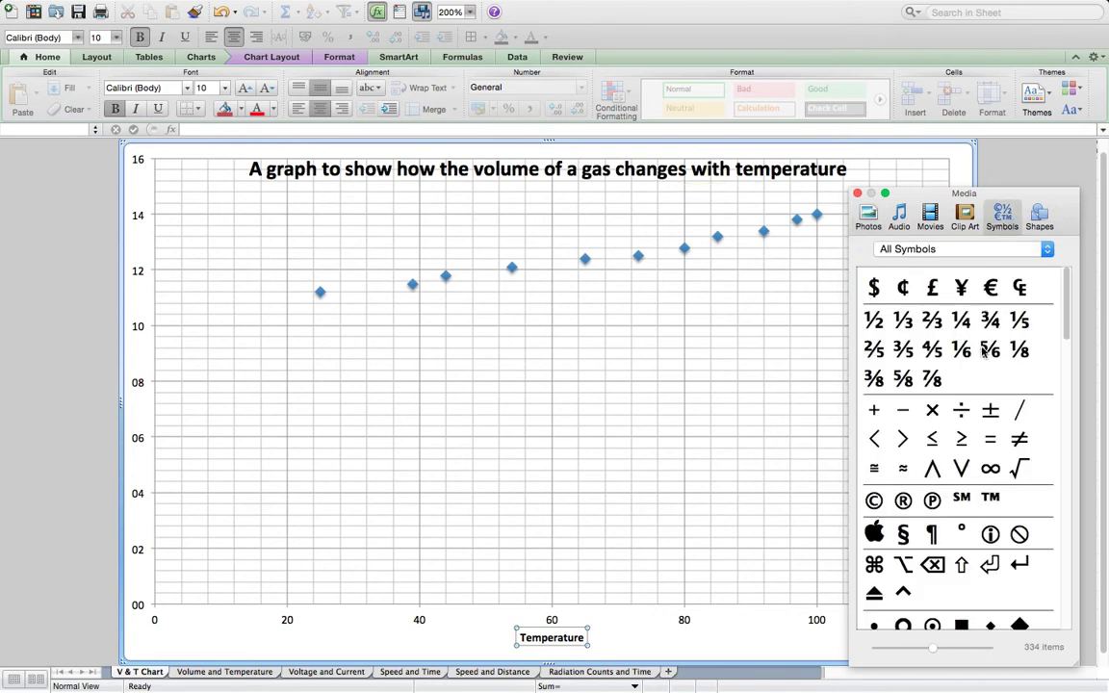
left_click(993, 412)
left_click(992, 412)
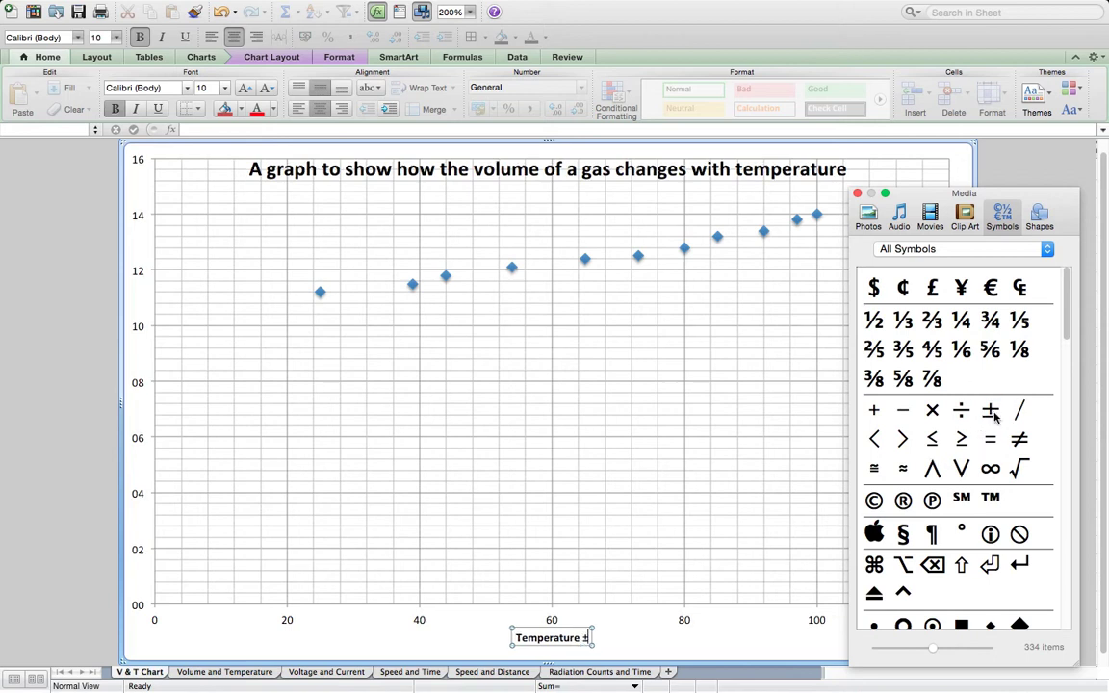
left_click(993, 412)
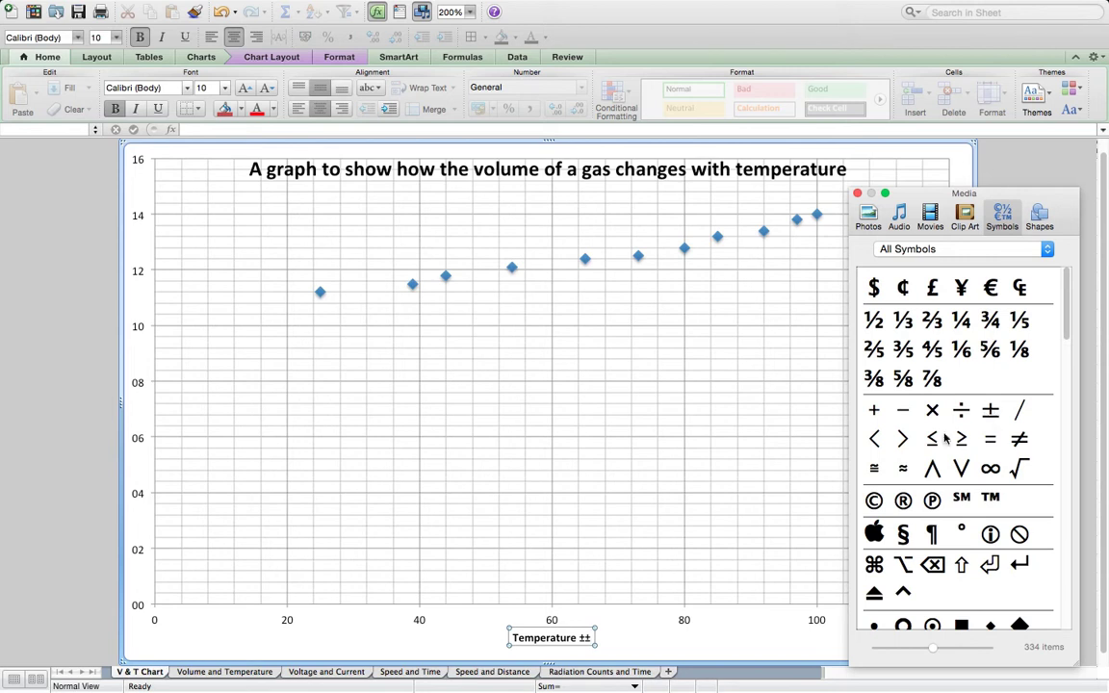
left_click(857, 194)
key("BackSpace")
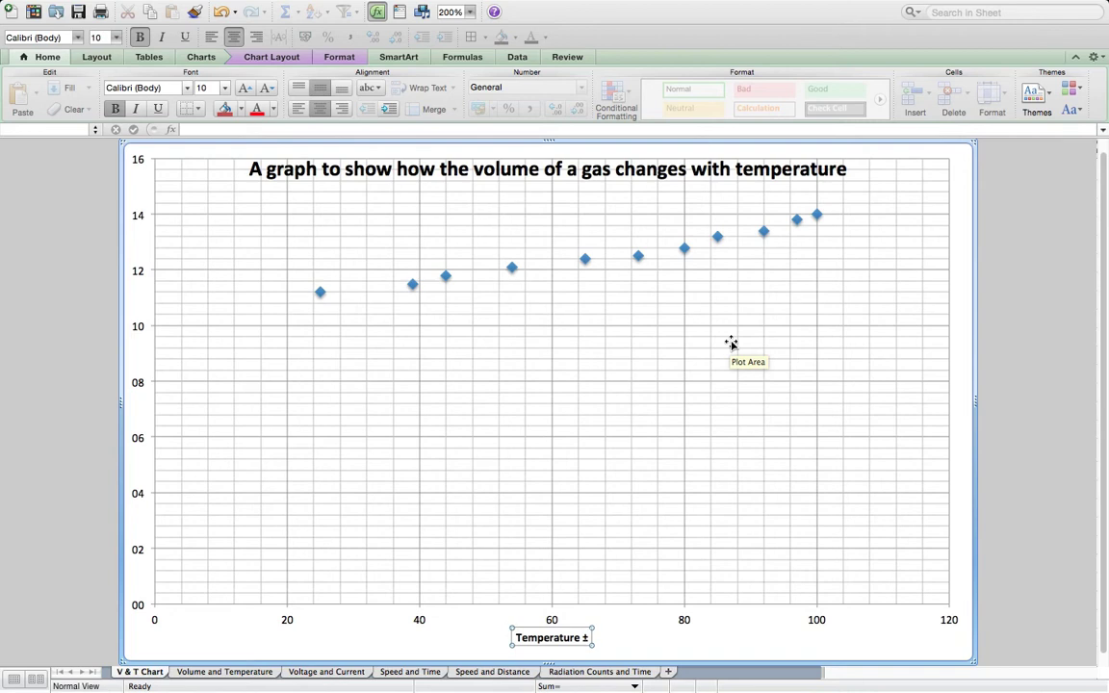
- Complete the horizontal axis title with "1 (°C)" after the ± sign, inserting the degree sign from the symbol collection
type("1 (")
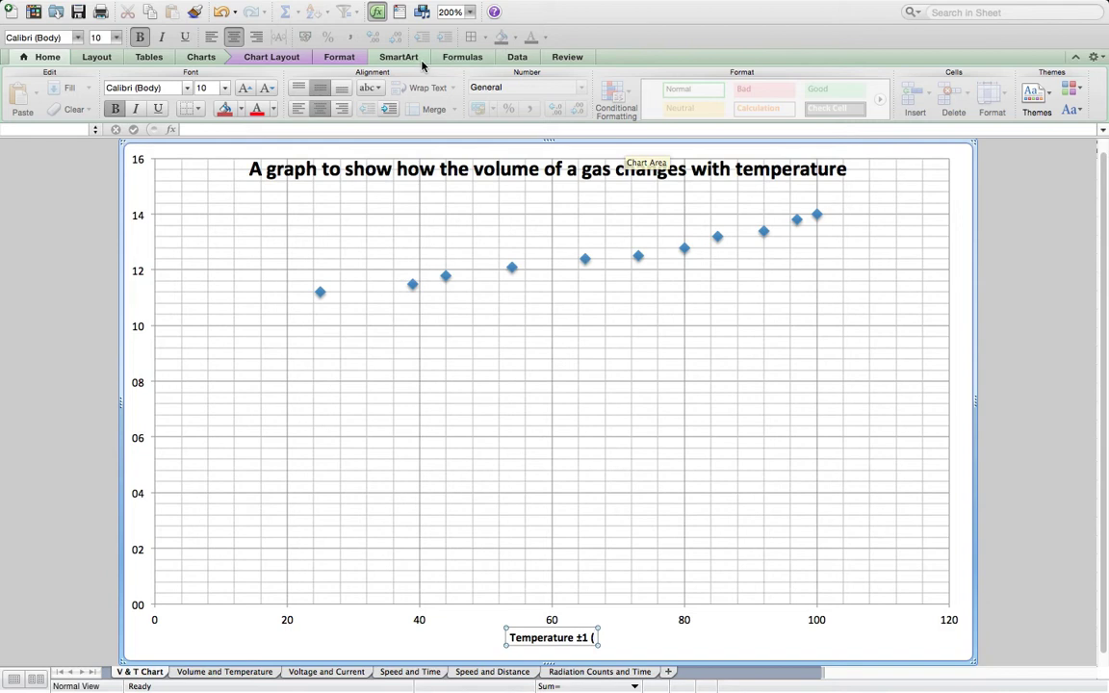
left_click(422, 12)
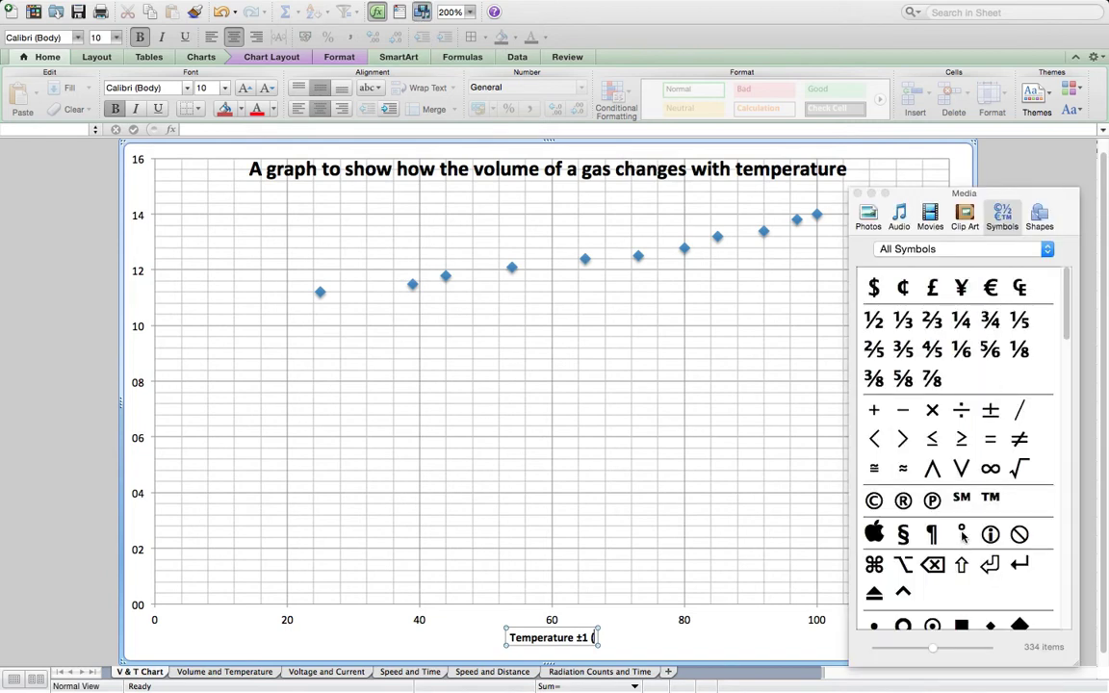
left_click(963, 531)
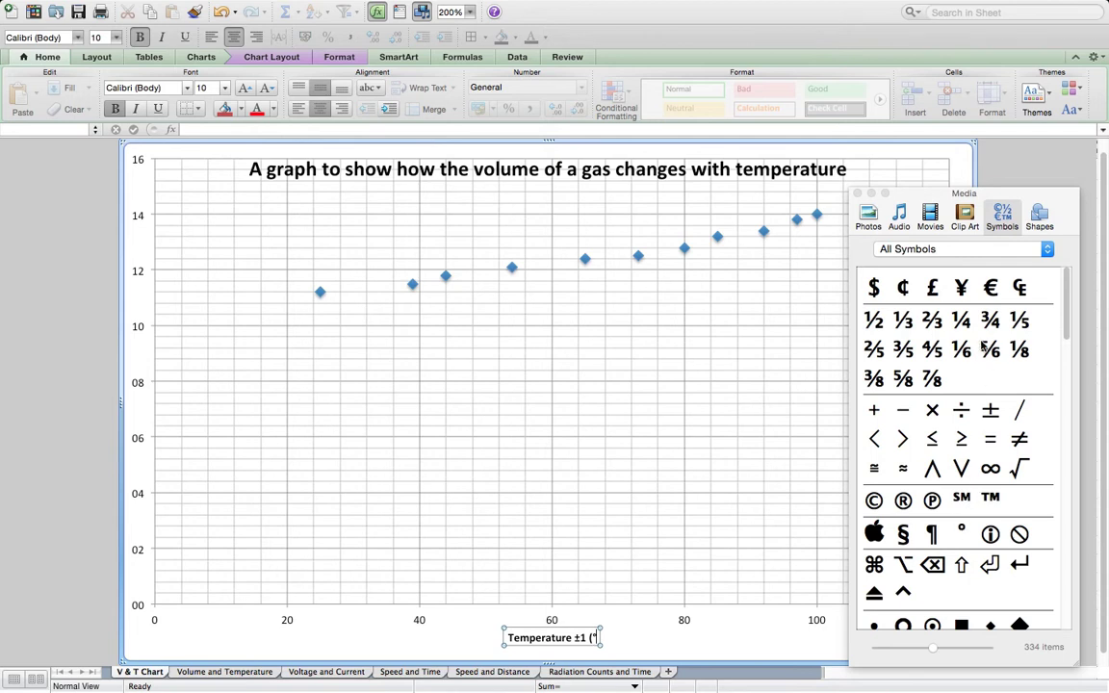
left_click(857, 195)
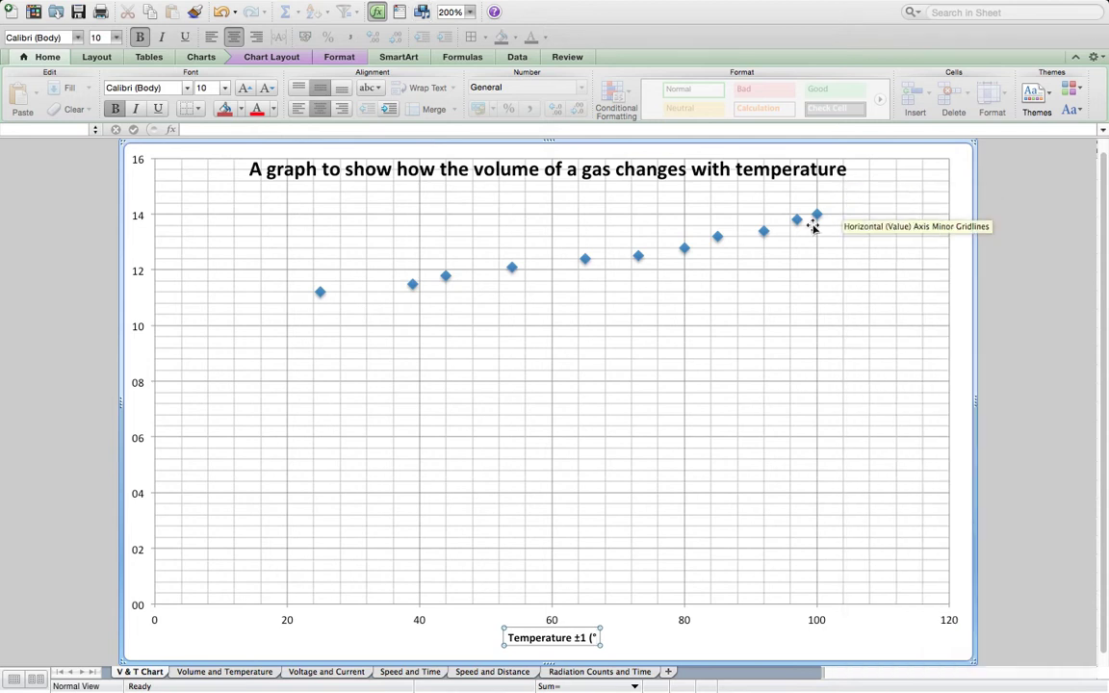
type("C")
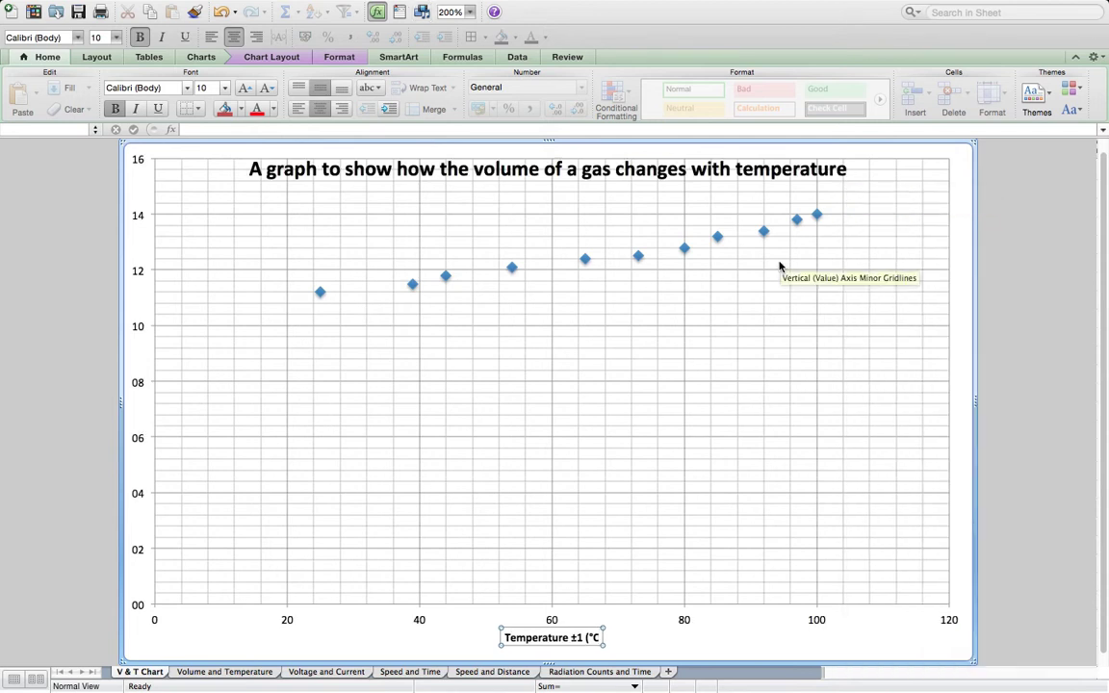
type(")")
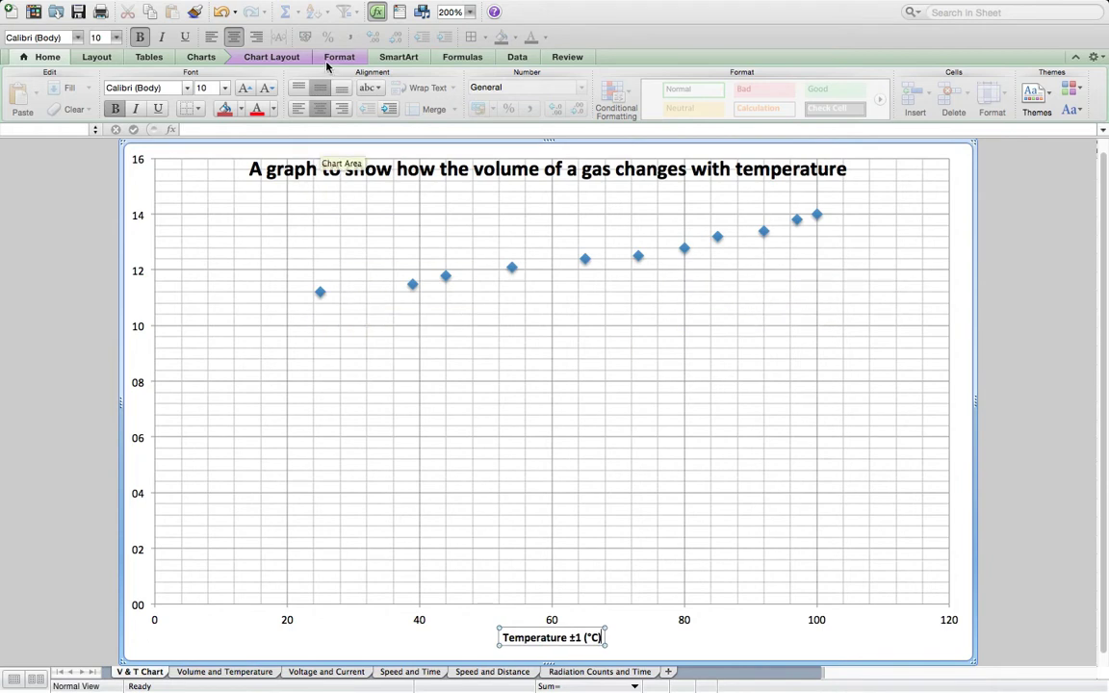
- Add a rotated vertical axis title reading "Volume"
left_click(263, 58)
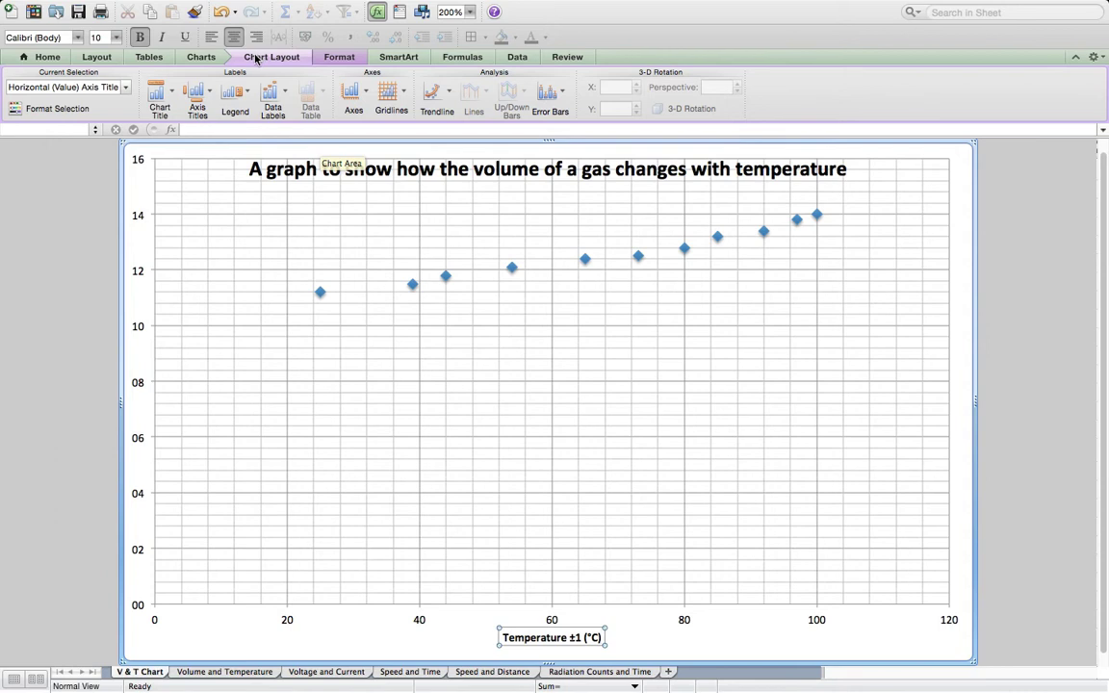
left_click(202, 100)
mouse_move(250, 129)
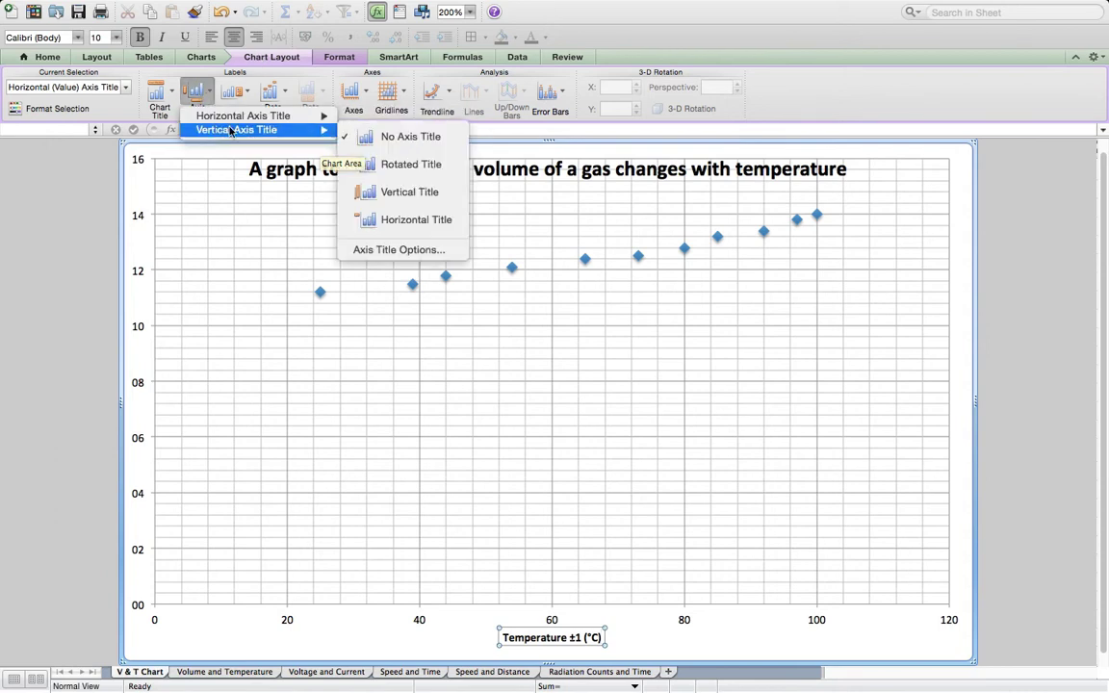
left_click(409, 165)
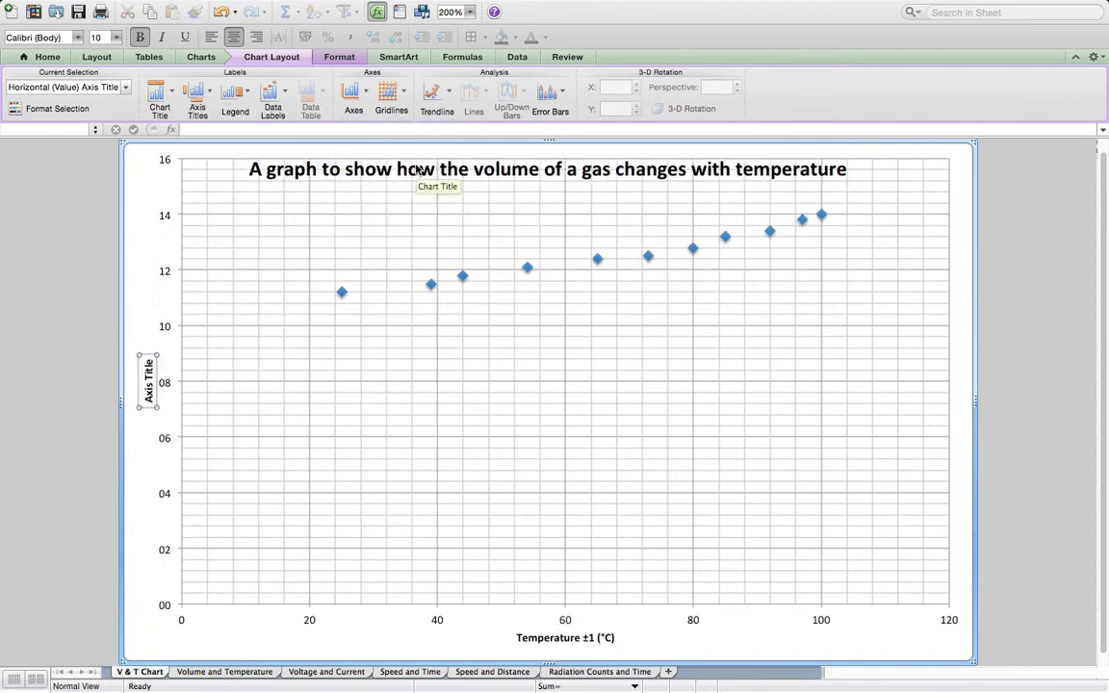
left_click(147, 393)
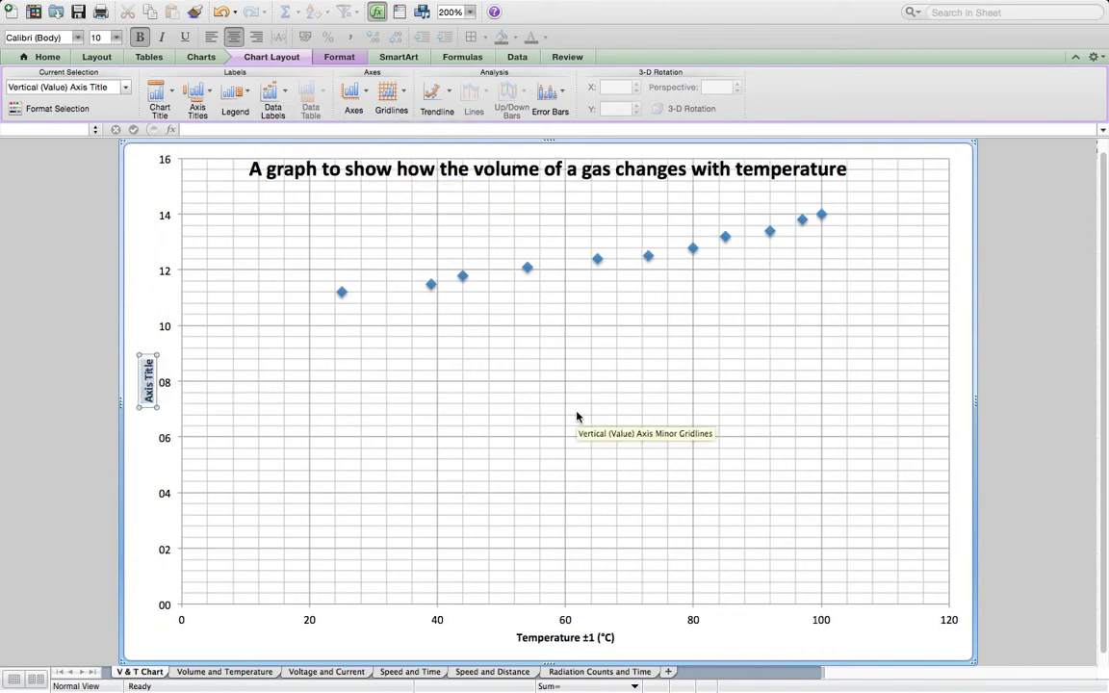
type("Volume")
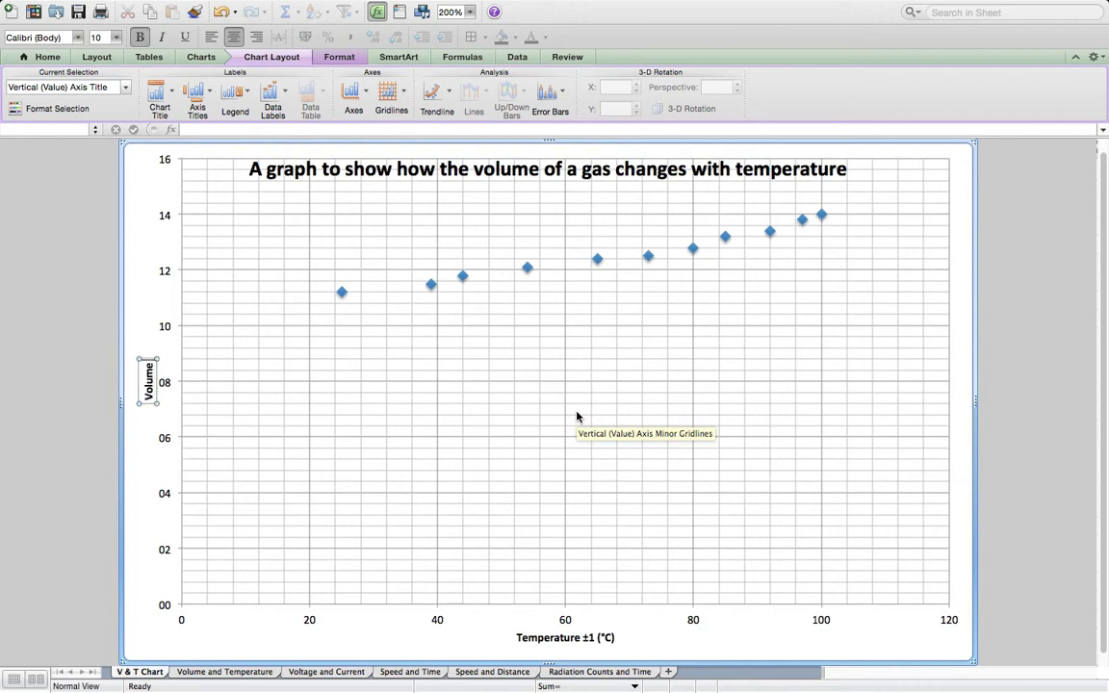
- Extend the vertical axis title with "±0.2 (cm3)" after "Volume", inserting the ± sign from the symbol collection
left_click(422, 12)
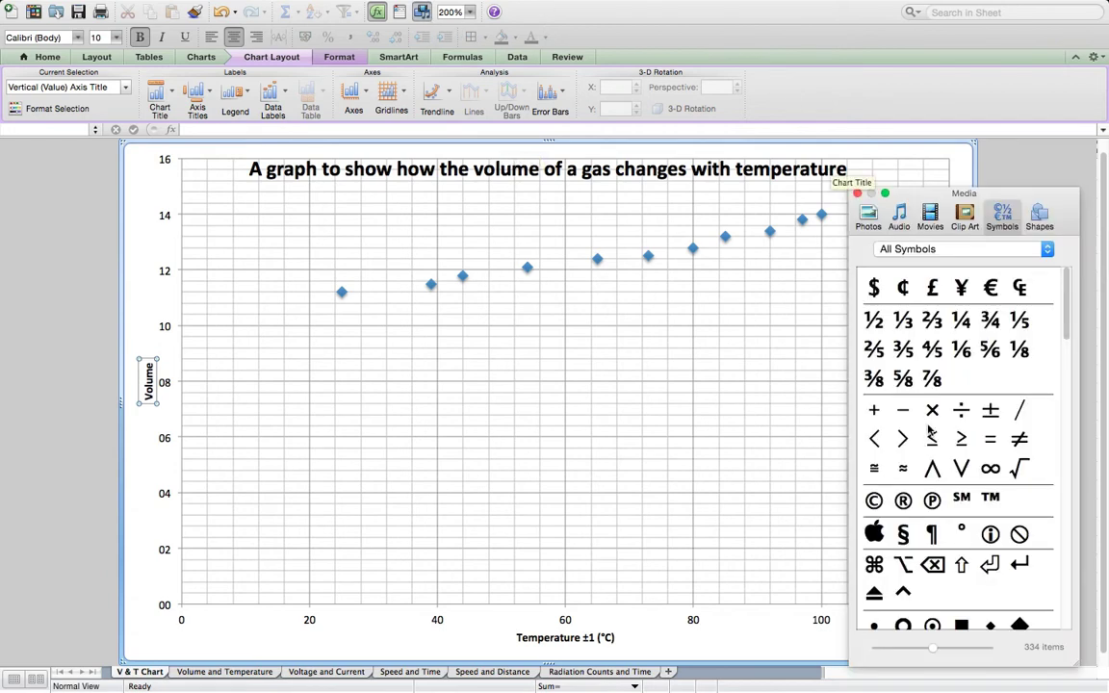
left_click(991, 412)
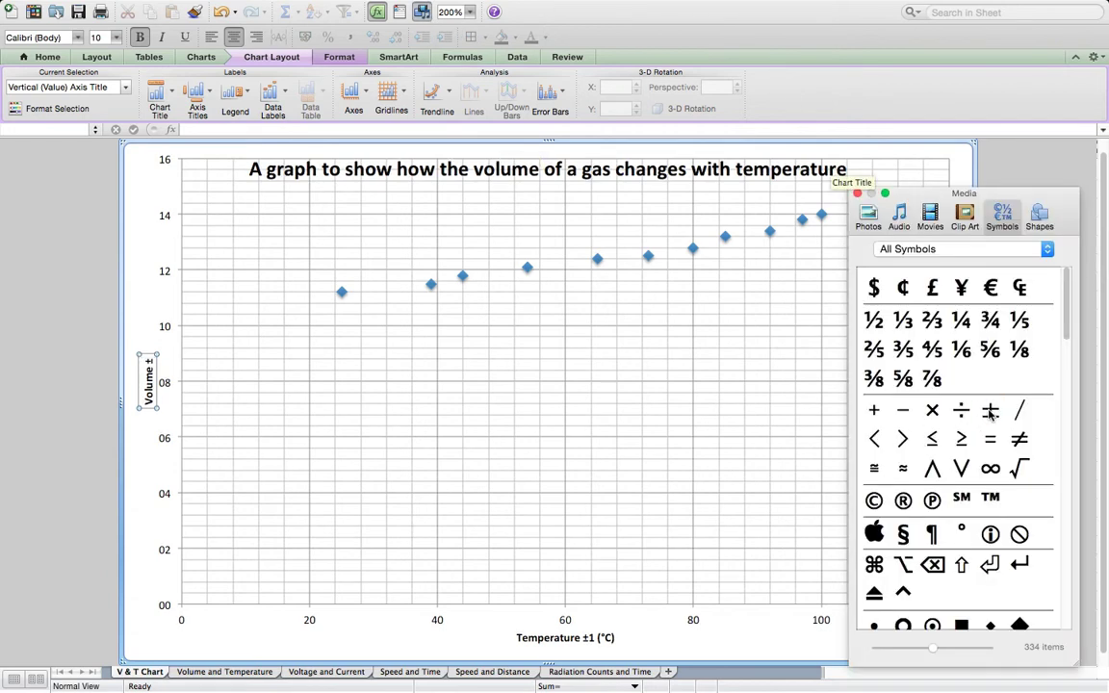
left_click(858, 195)
type("0.2 (cm")
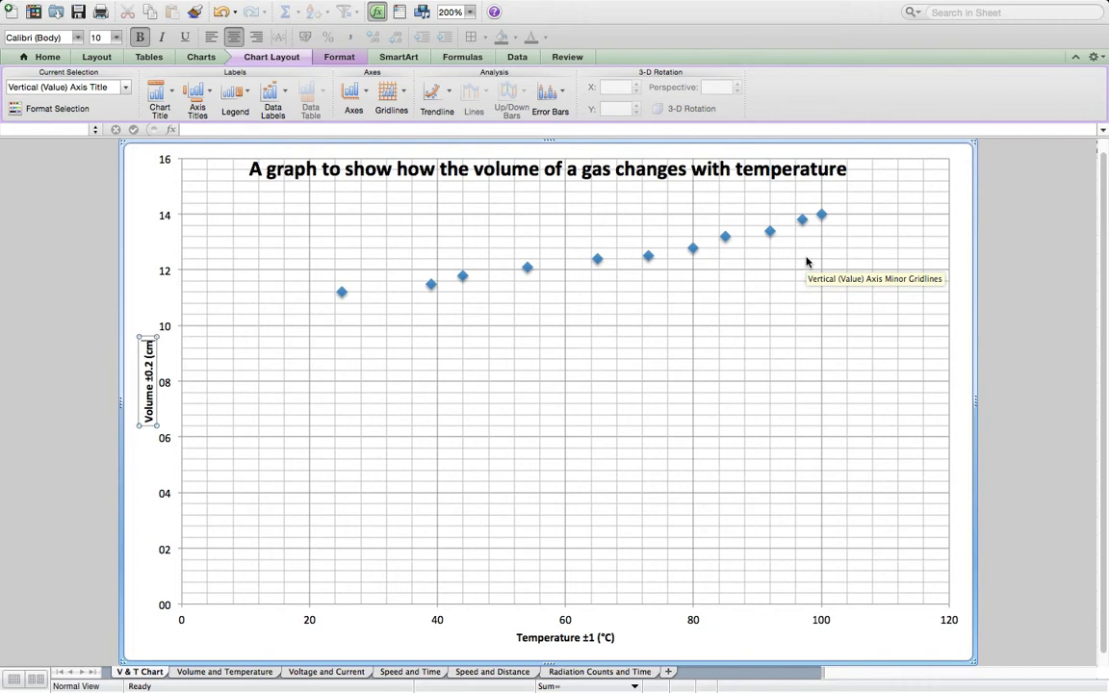
type("3)")
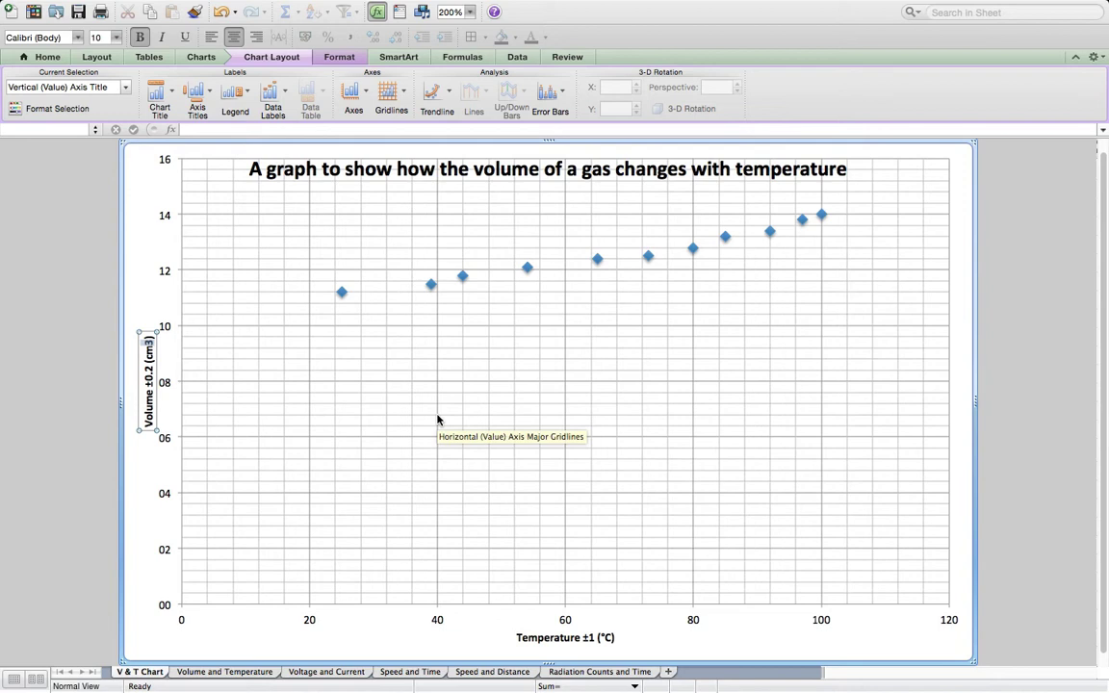
- Search the program's help for "superscript" and close the help window
left_click(493, 13)
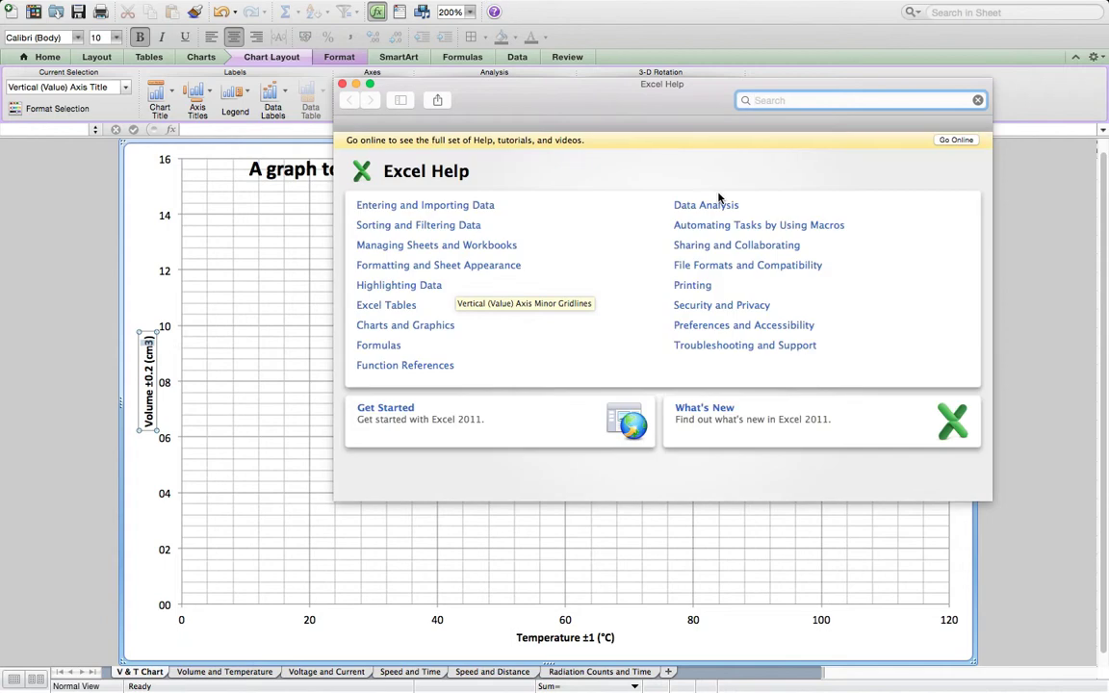
type("si")
type("per")
type("script")
key("Return")
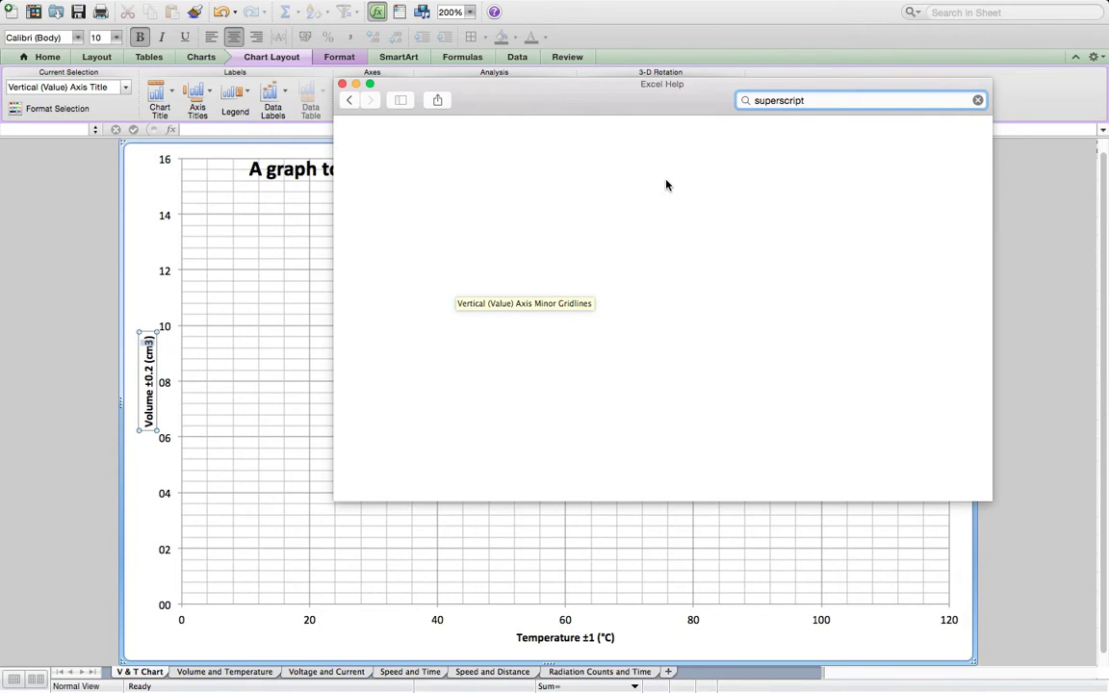
left_click(342, 84)
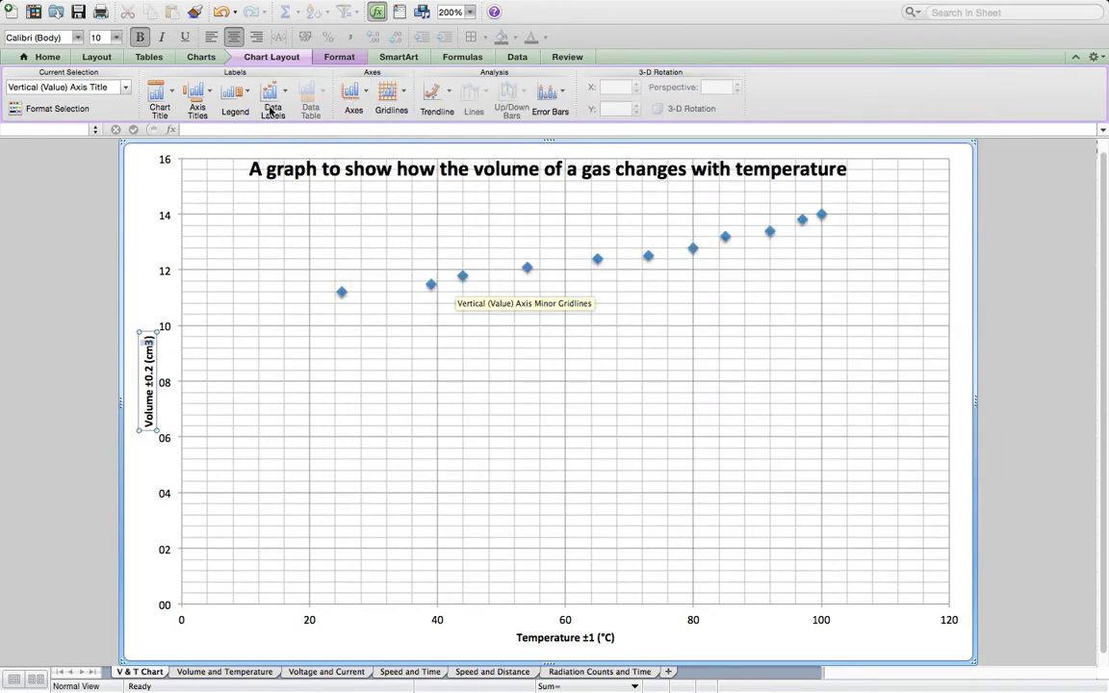
- Format the 3 in "cm3" of the vertical axis title as superscript
left_click(62, 111)
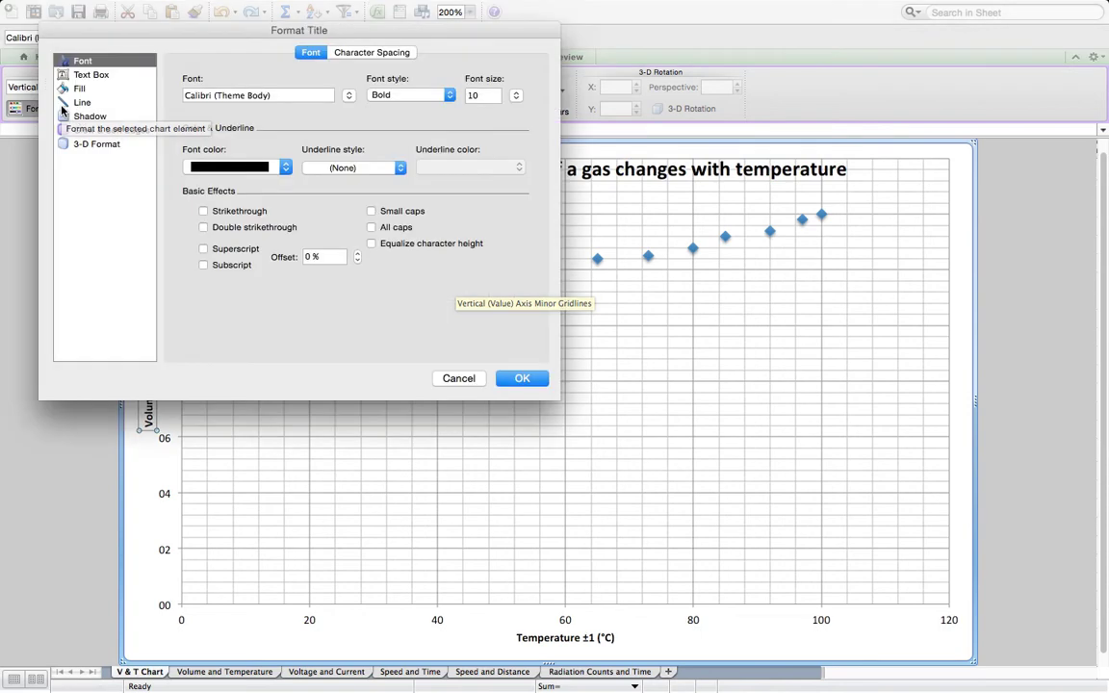
left_click_drag(185, 31, 603, 87)
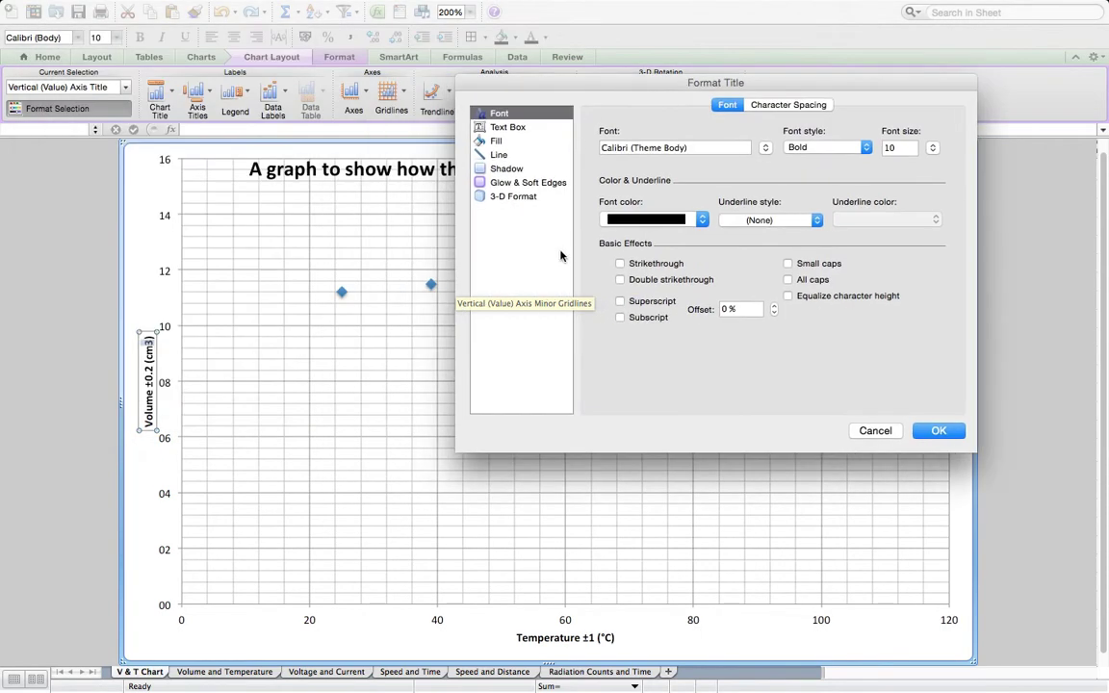
left_click(627, 303)
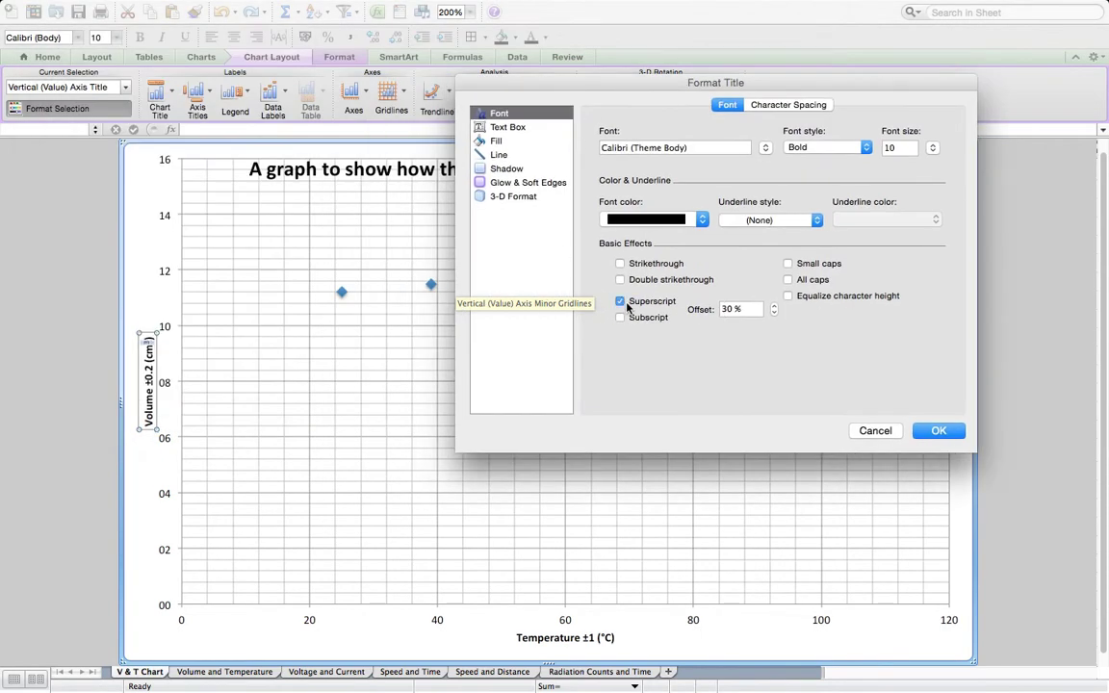
left_click(934, 432)
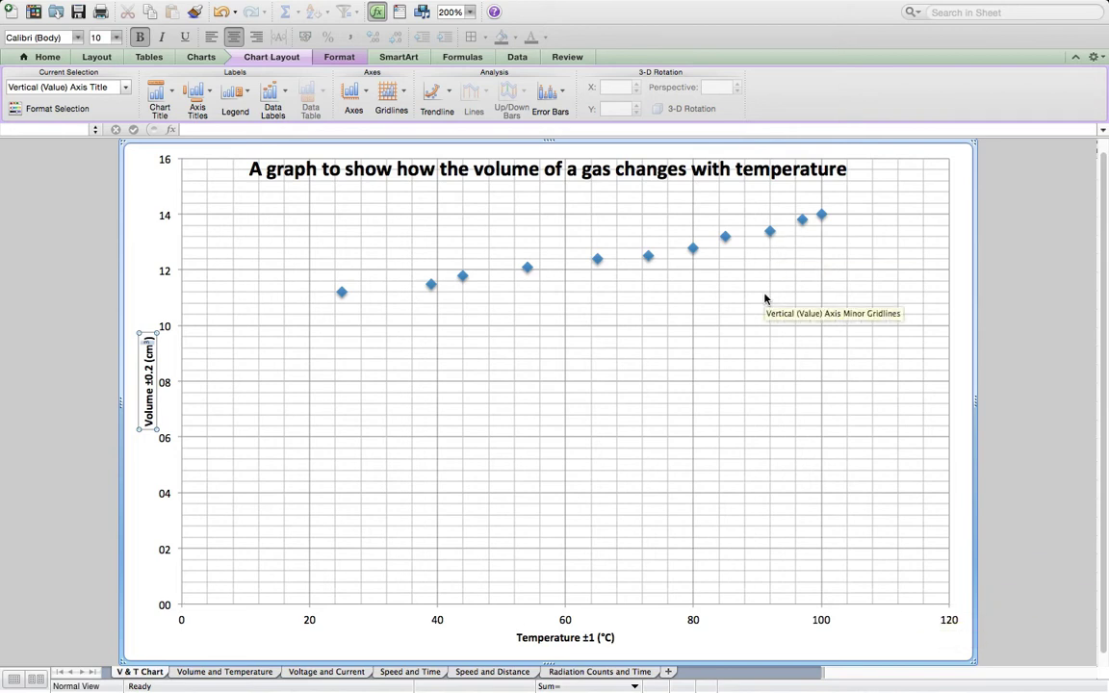
left_click(164, 275)
right_click(164, 276)
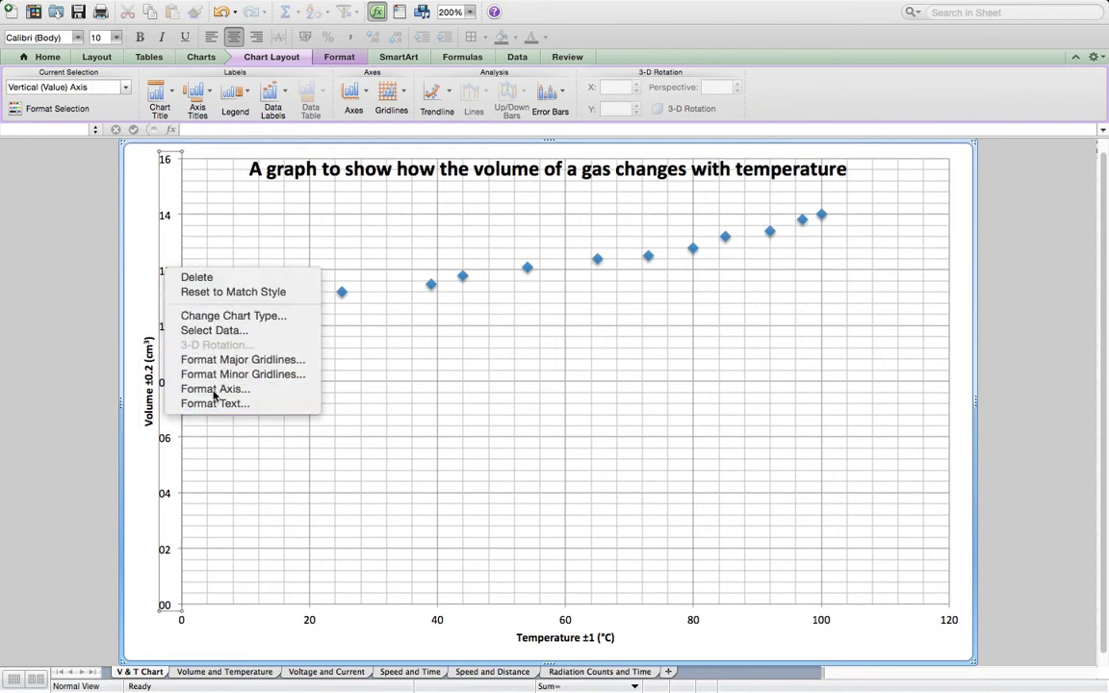
left_click(214, 389)
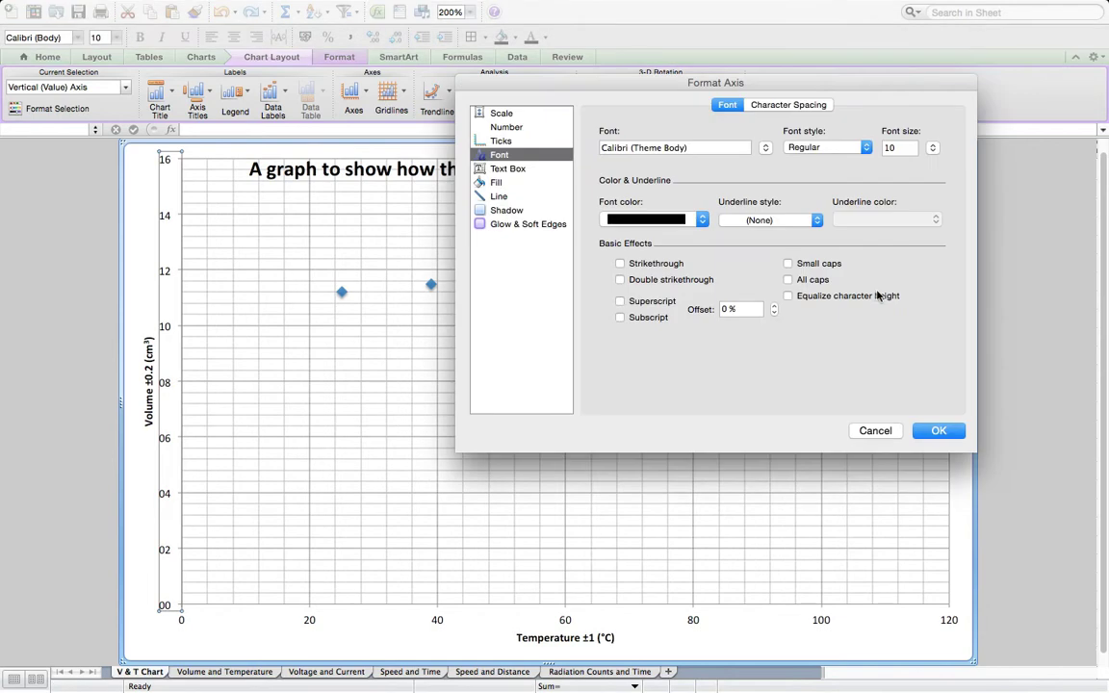
left_click(874, 431)
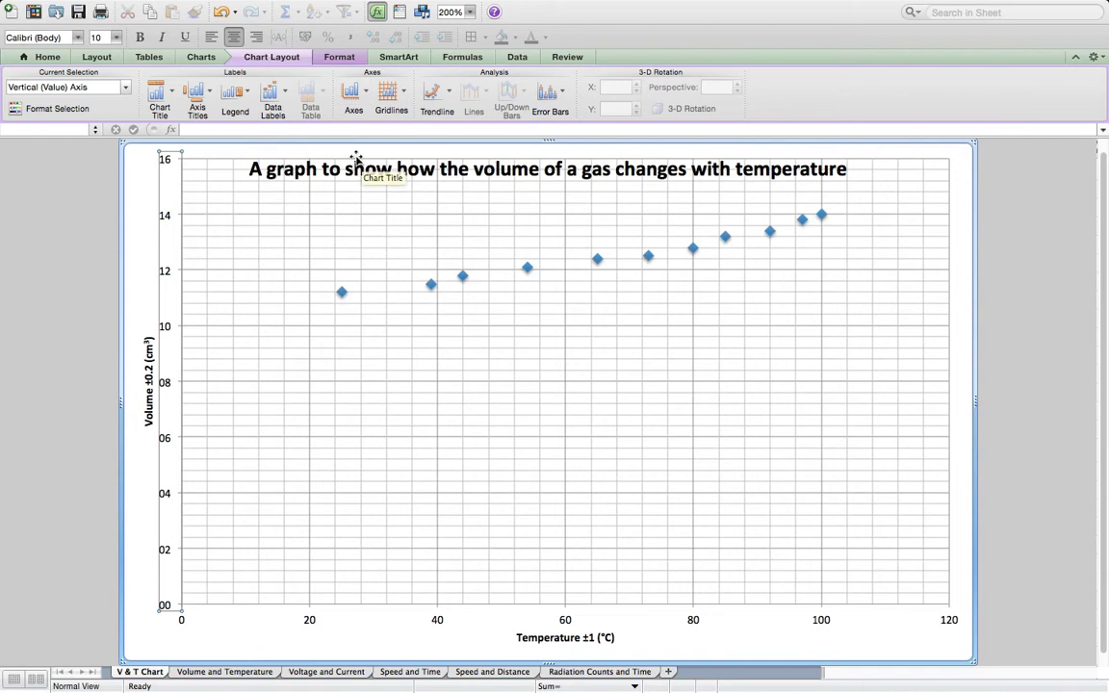
left_click(341, 60)
left_click(337, 58)
left_click(328, 60)
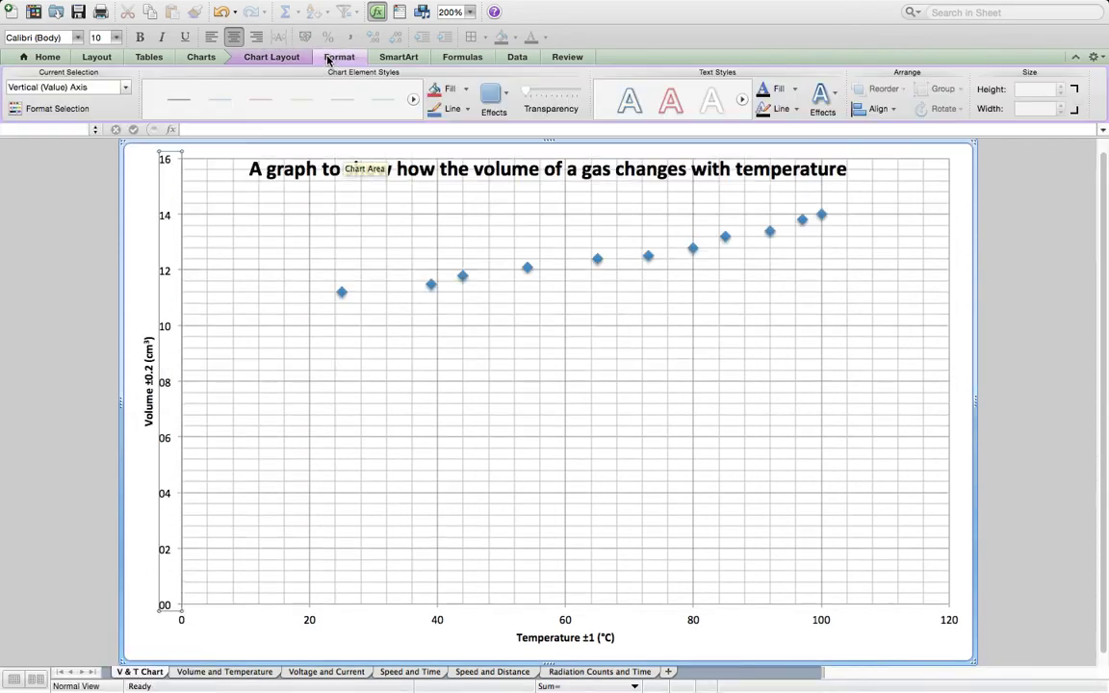
left_click(277, 59)
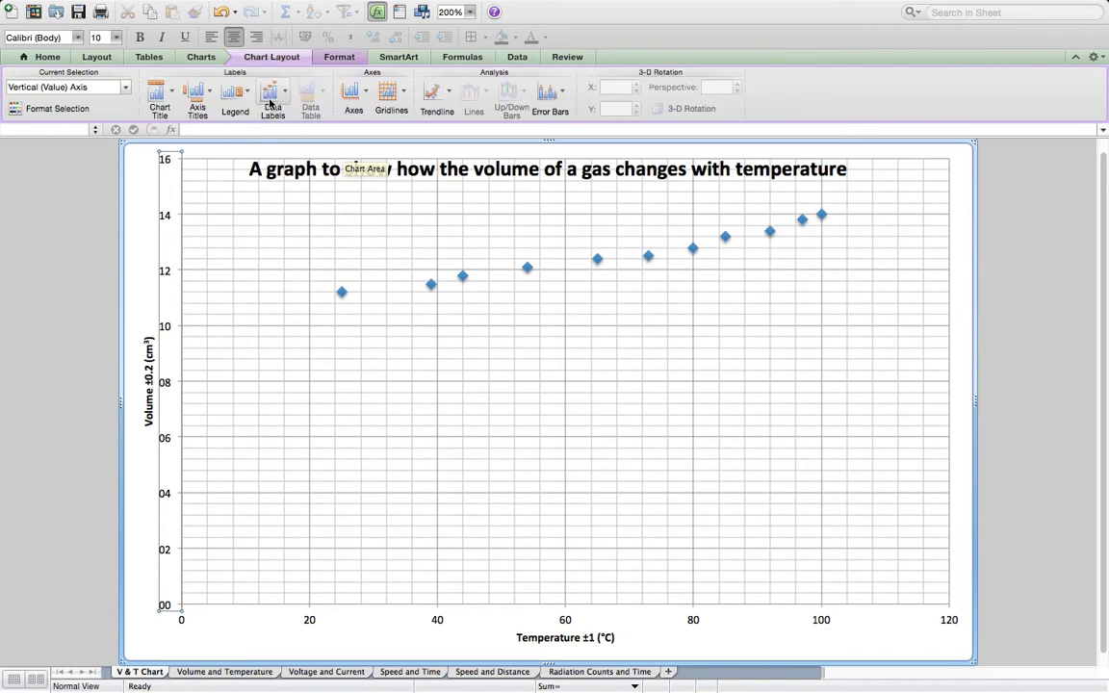
- Set the vertical axis's minor tick mark type to Outside
left_click(356, 96)
mouse_move(369, 114)
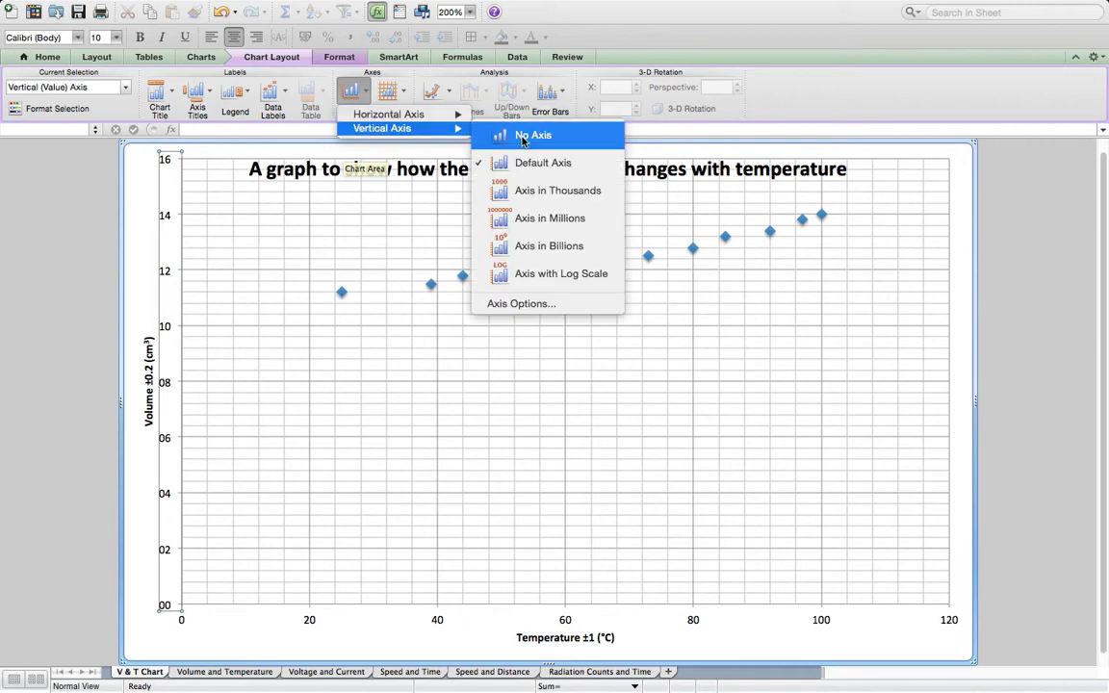
left_click(547, 303)
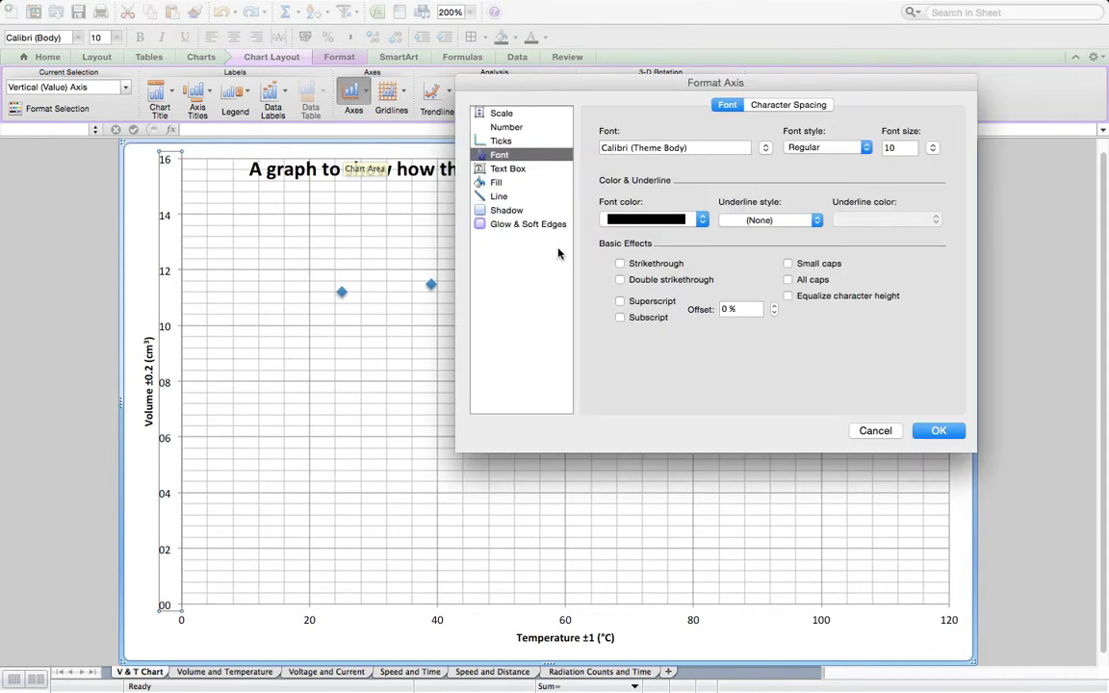
left_click(502, 142)
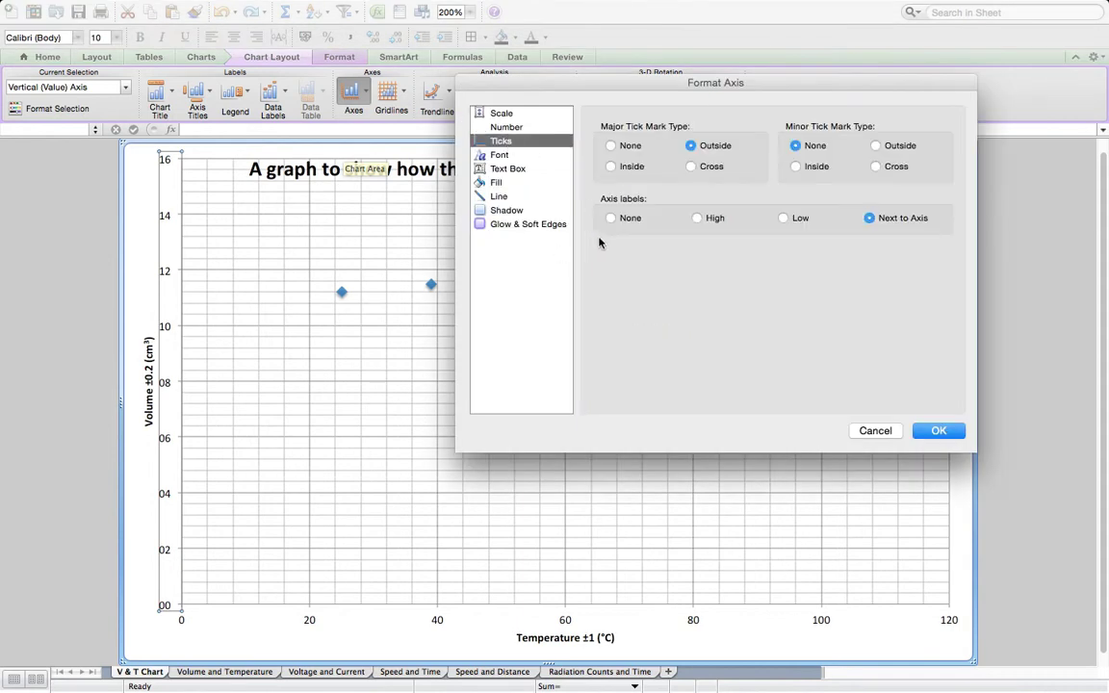
left_click(876, 147)
- Set the vertical axis scale to a minimum of 10 and a maximum of 17
left_click(501, 114)
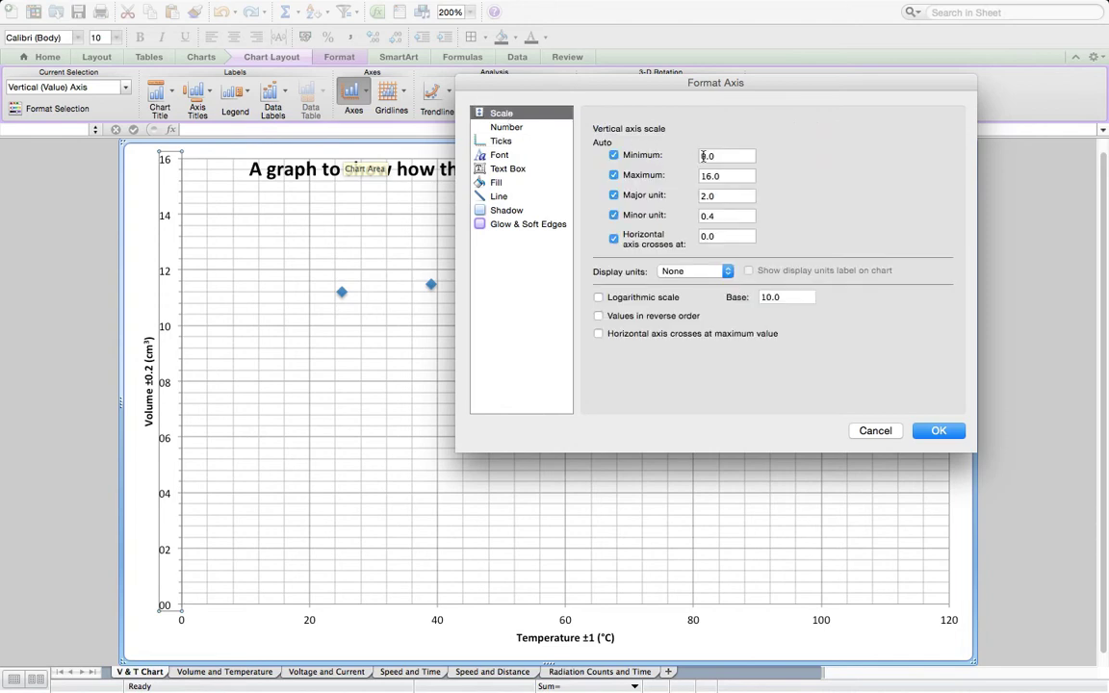
type("1")
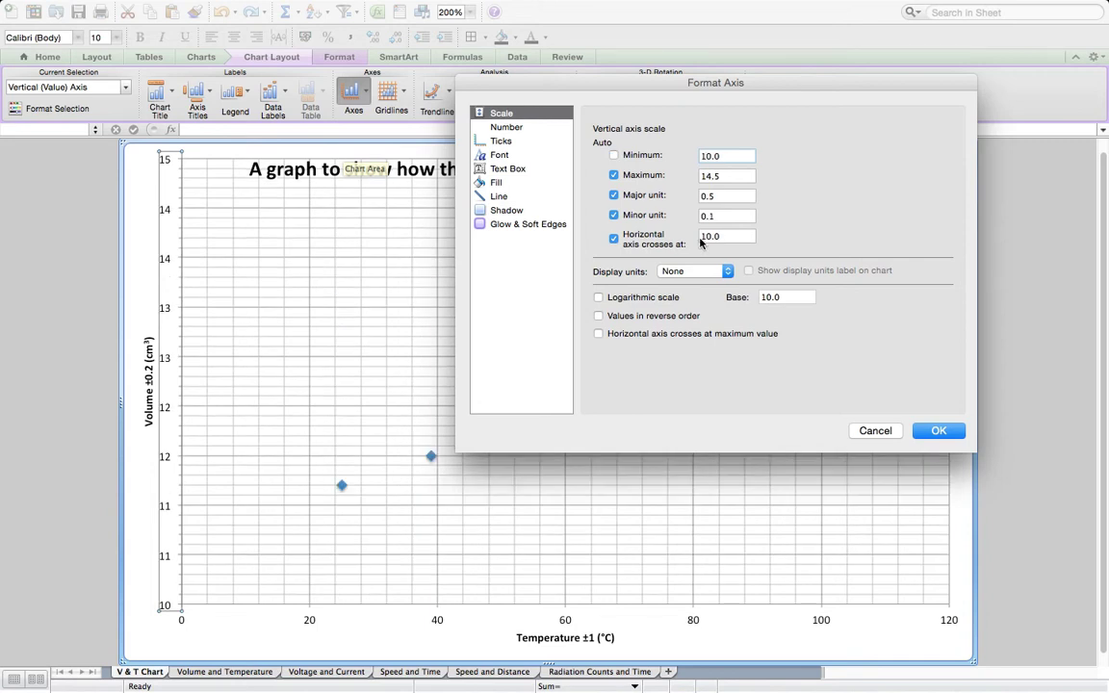
left_click(721, 175)
type("17")
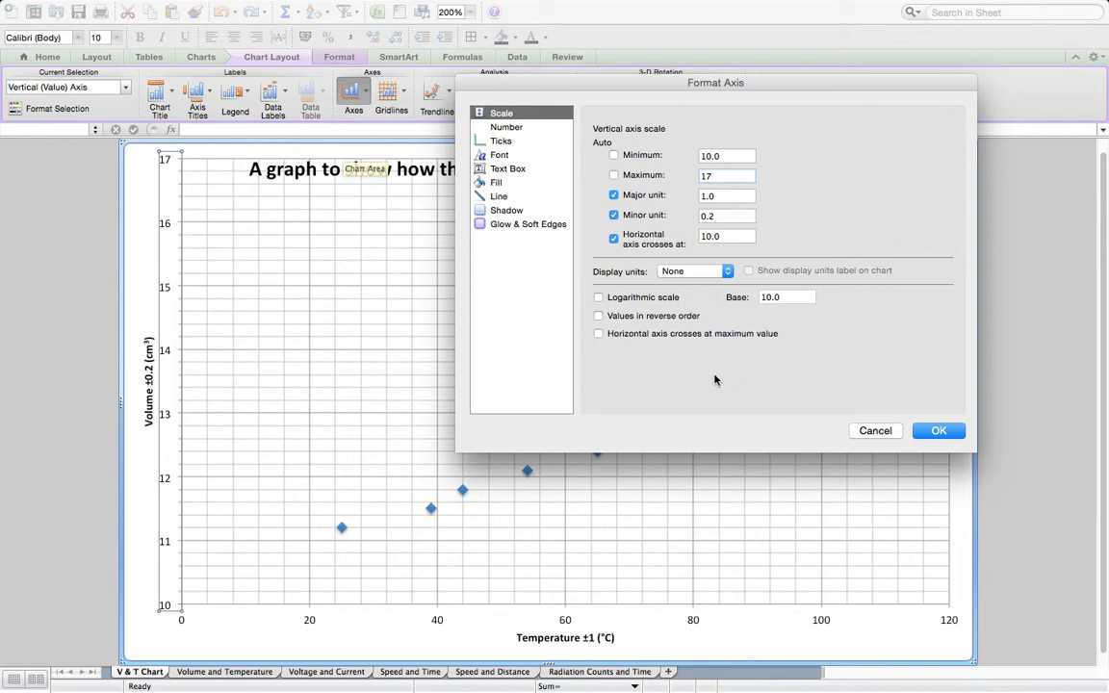
- Thicken the vertical axis line to a weight of 1.5 pt and apply the axis formatting
left_click(499, 198)
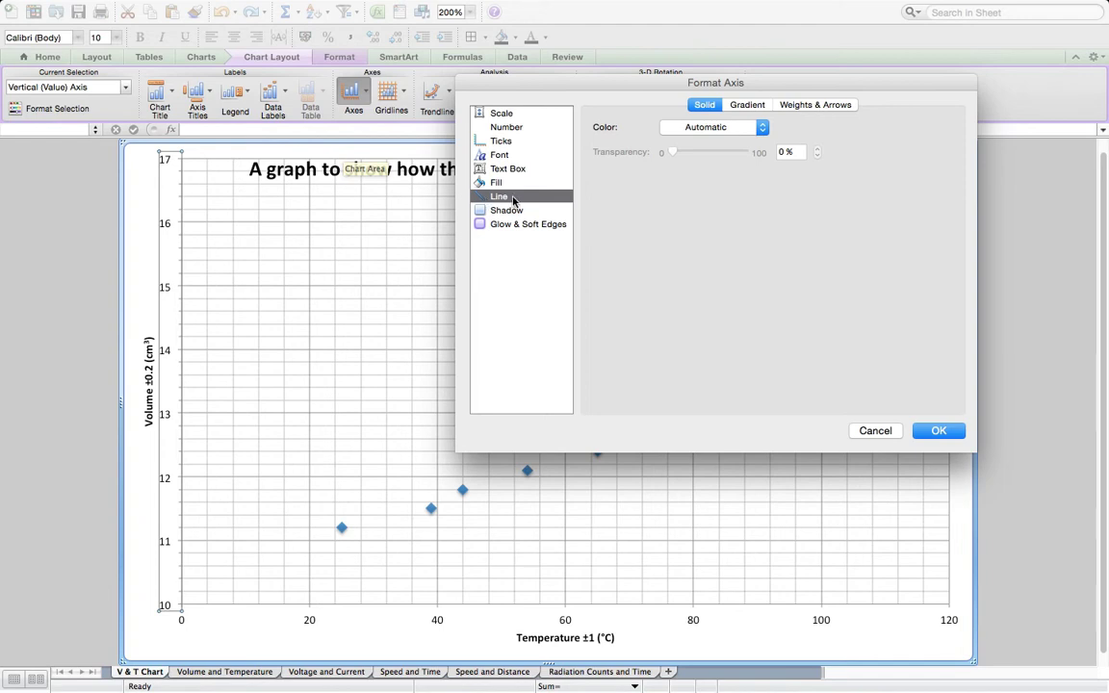
left_click(817, 104)
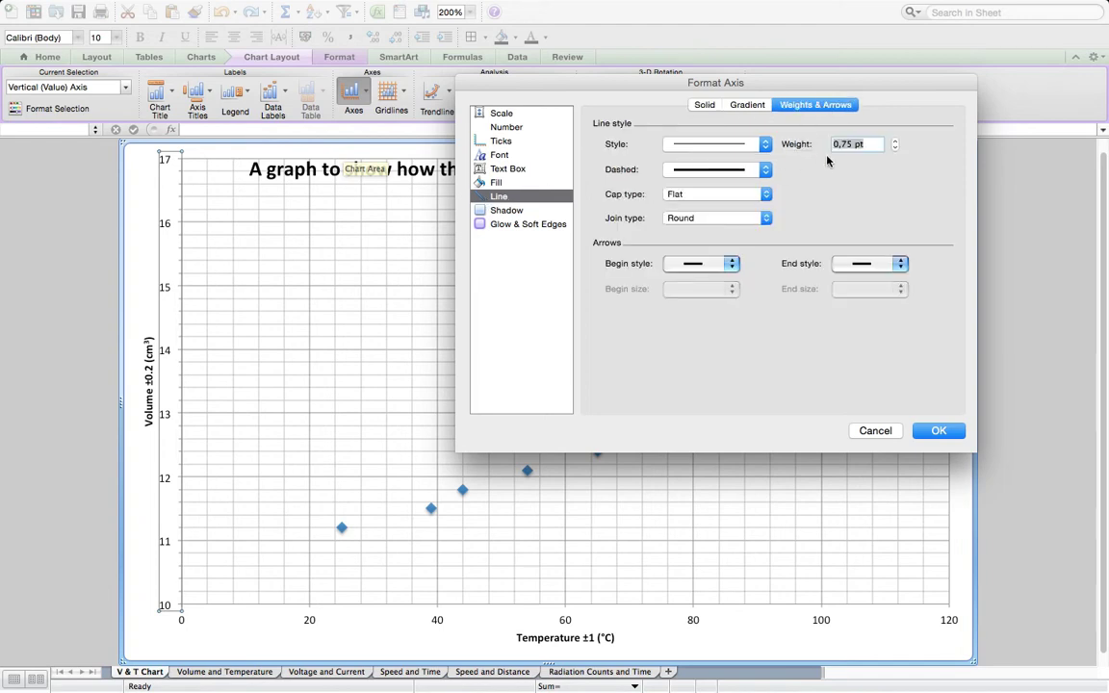
left_click(895, 141)
left_click(895, 141)
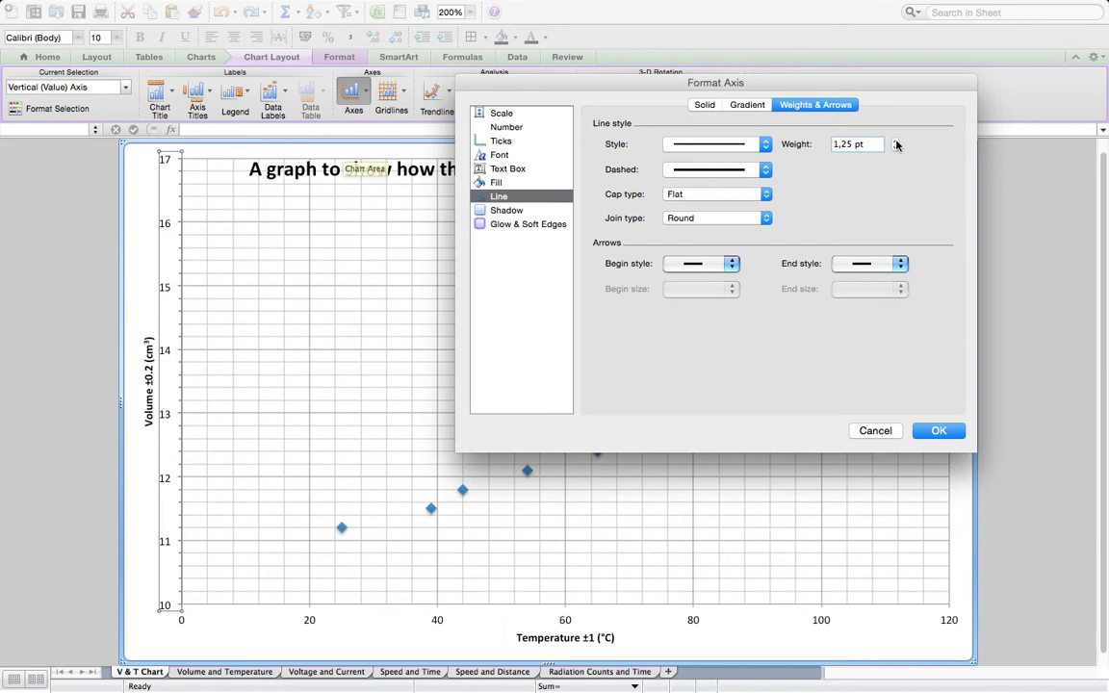
left_click(895, 140)
left_click(934, 431)
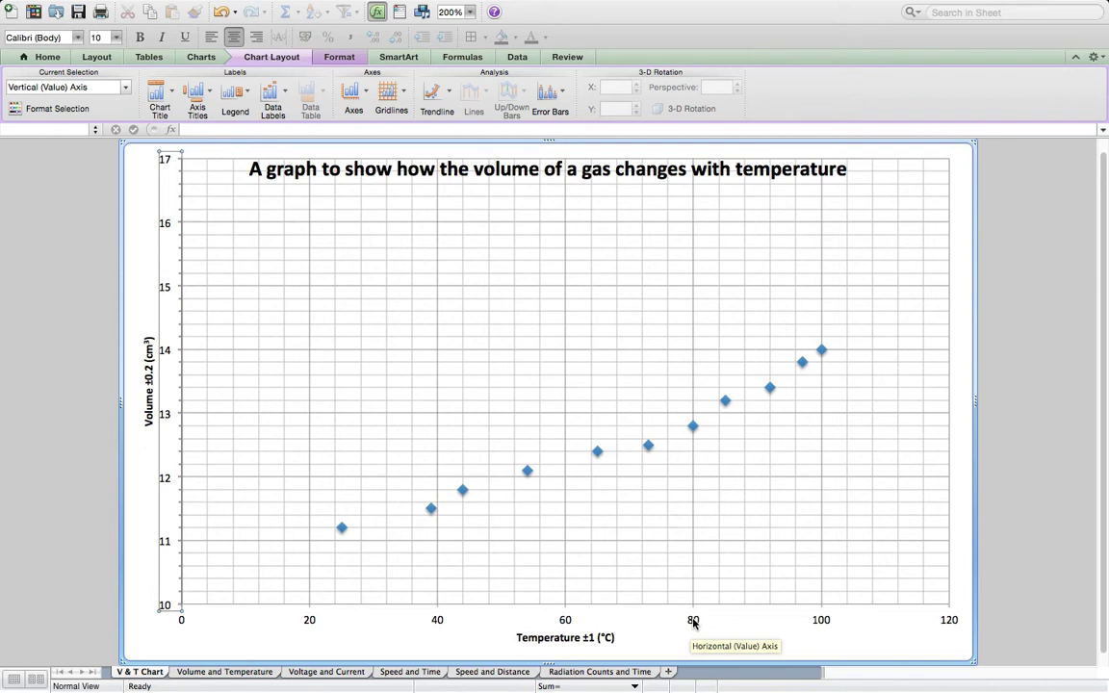
- Set the horizontal axis line weight to 1.5 pt and its minor tick mark type to Outside
left_click(366, 91)
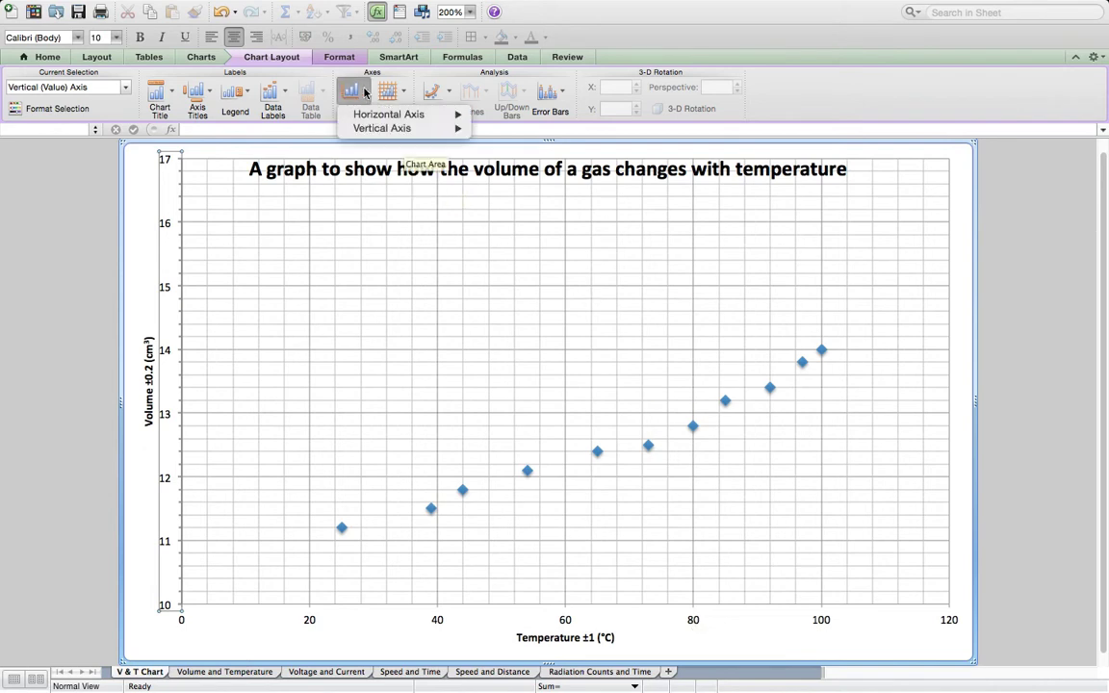
mouse_move(405, 114)
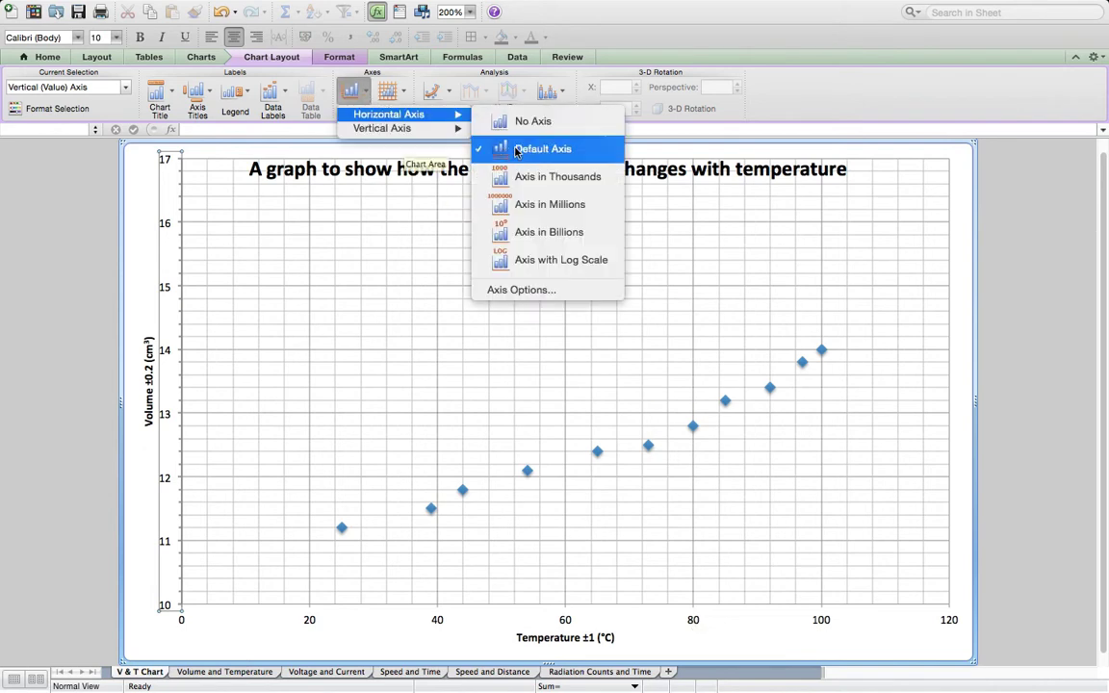
left_click(476, 289)
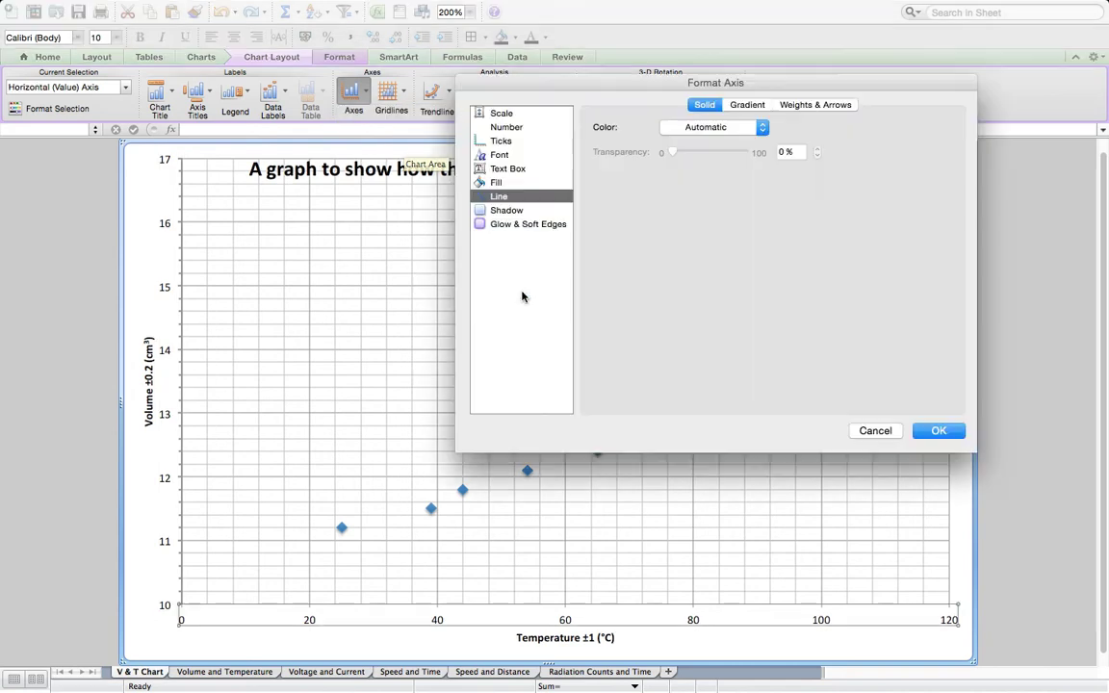
left_click(829, 107)
left_click(896, 141)
left_click(895, 141)
left_click(895, 141)
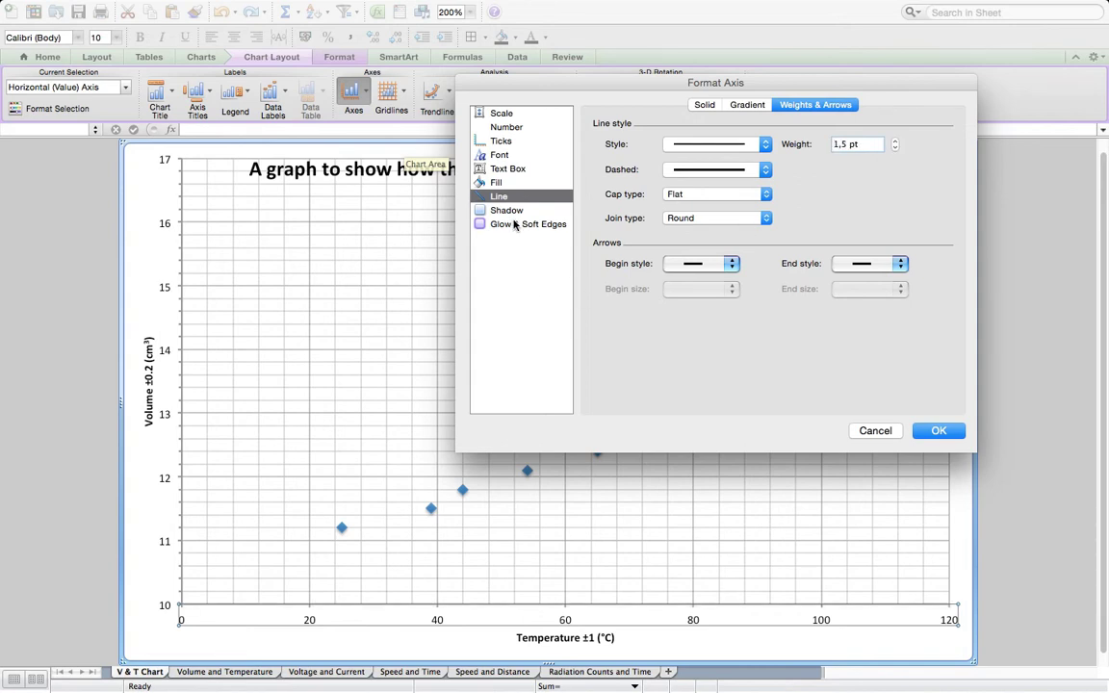
left_click(501, 141)
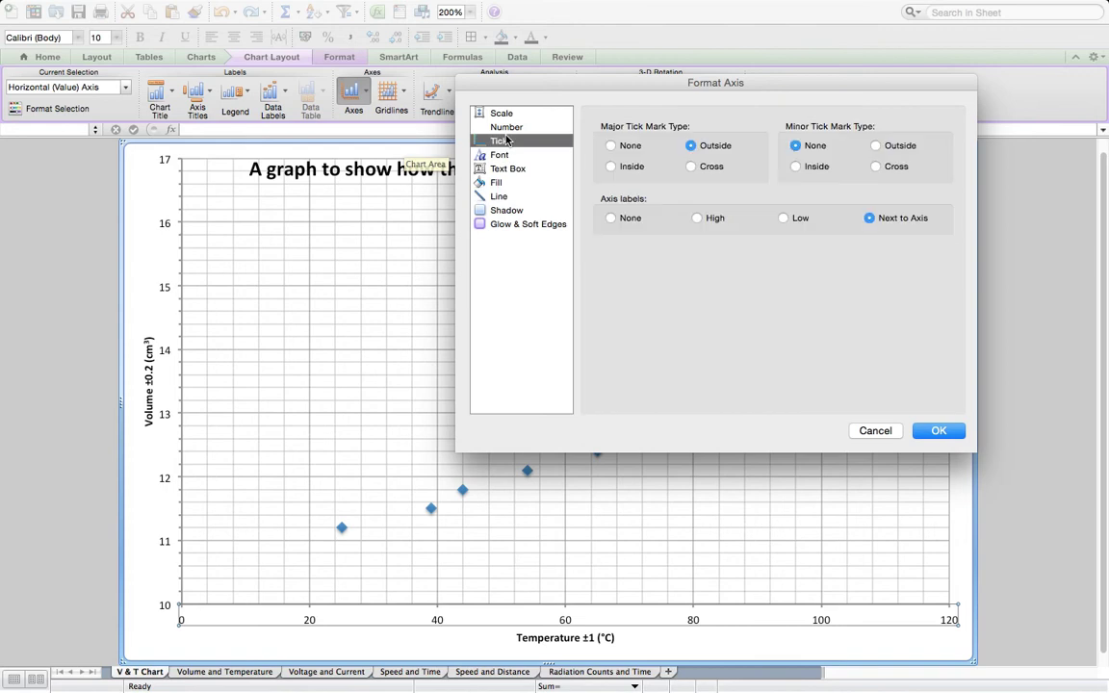
left_click(875, 145)
- Set the horizontal axis scale to a maximum of 160 and a major unit of 10, and apply the formatting
left_click(507, 115)
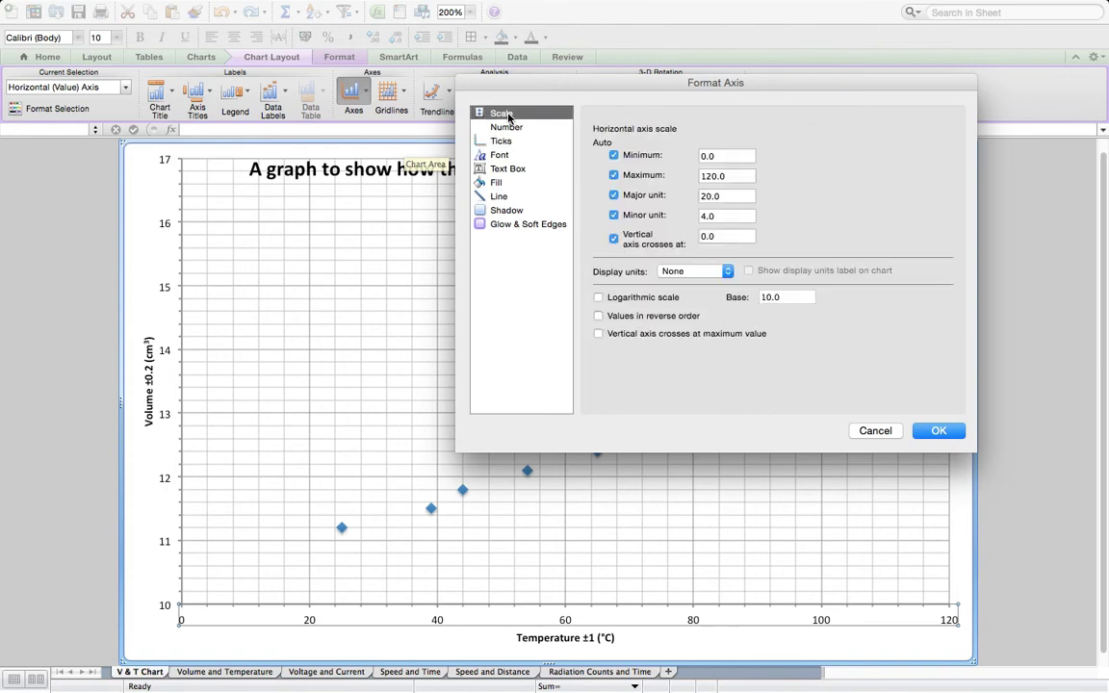
left_click(712, 177)
key("BackSpace")
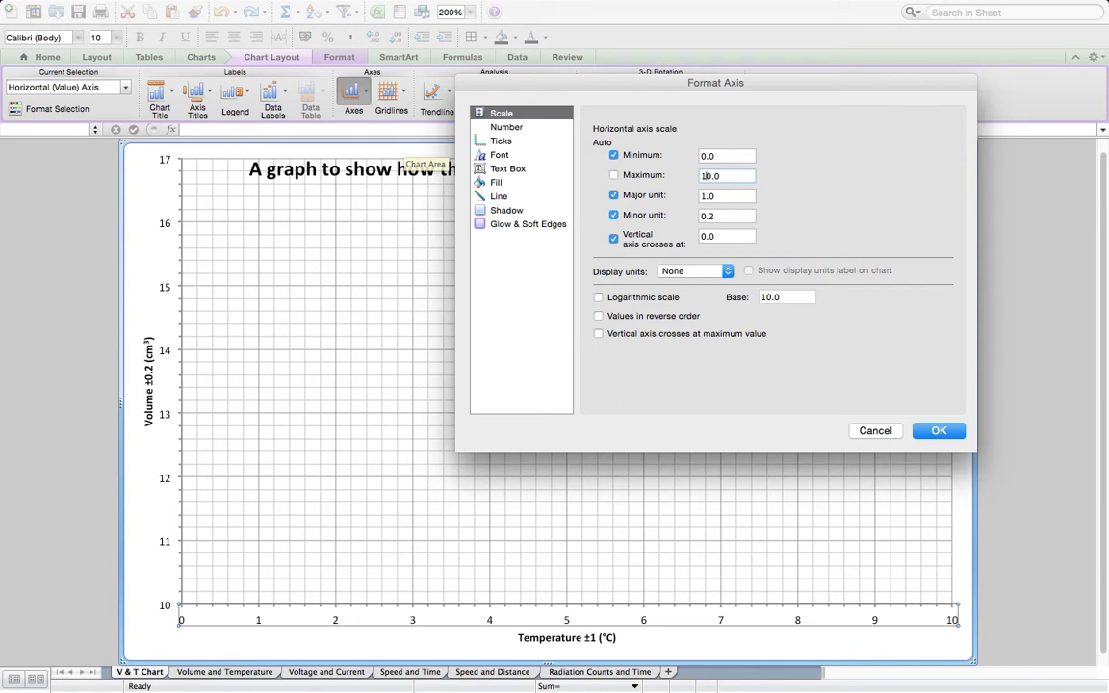
type("6")
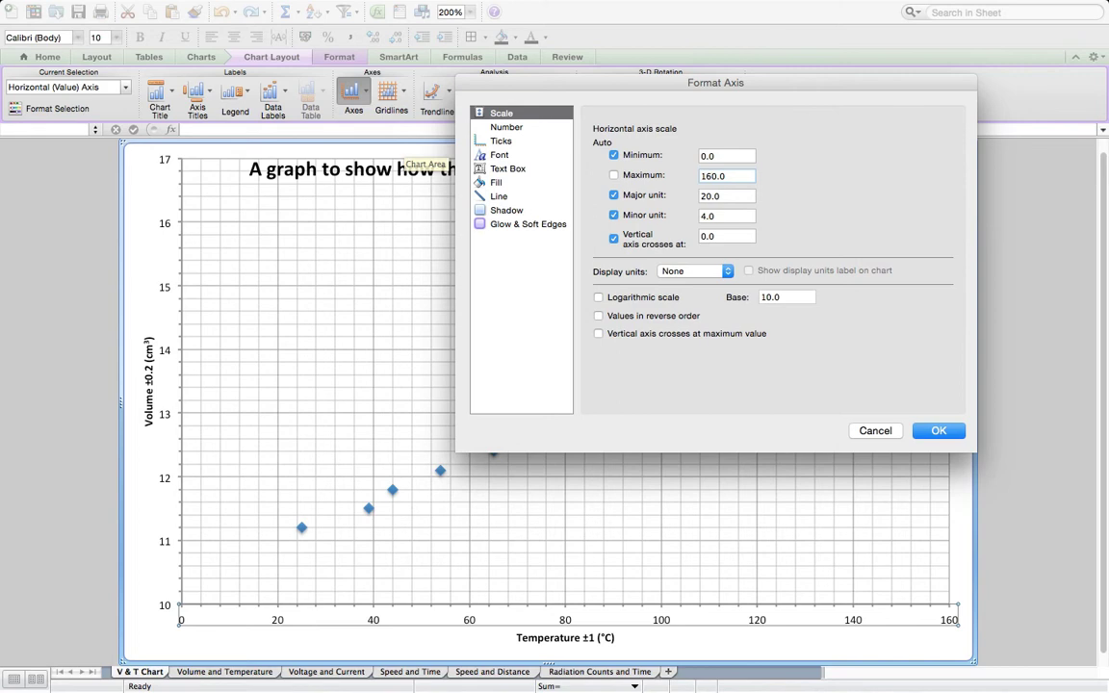
left_click(708, 195)
key("BackSpace")
type("1")
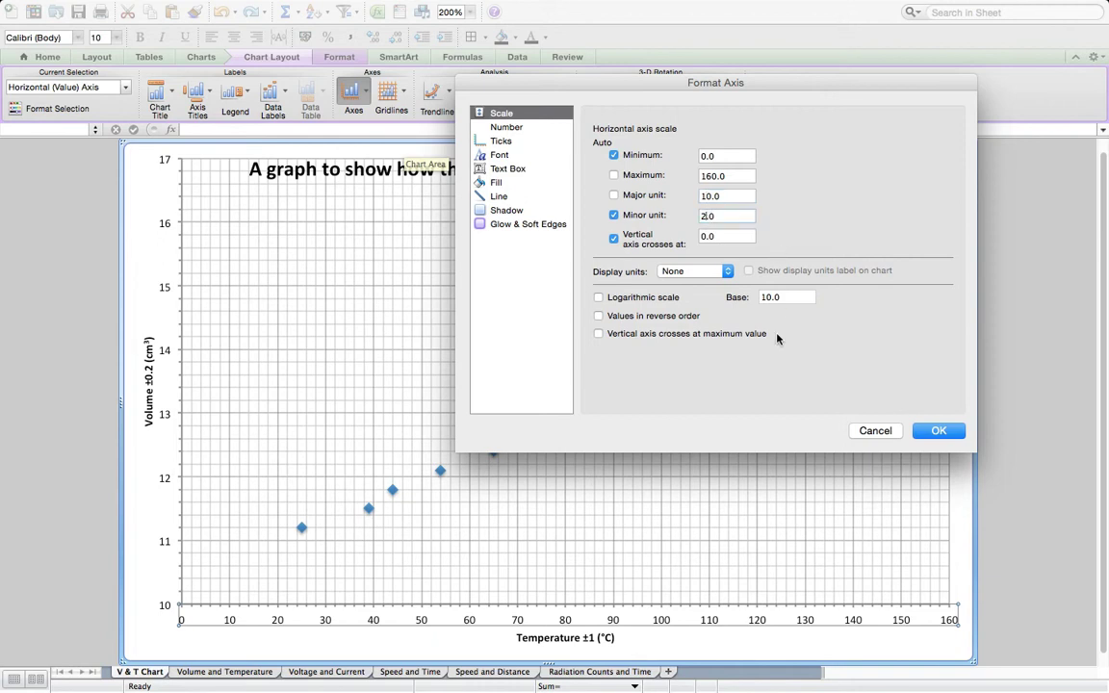
left_click(939, 432)
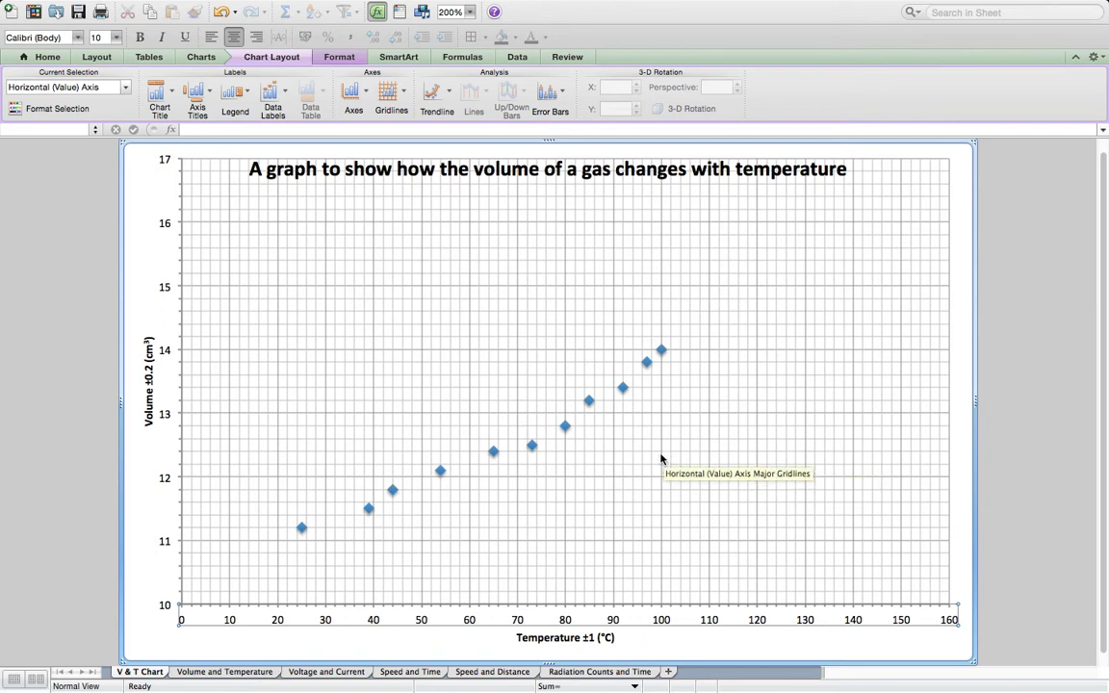
- Change the data series markers to the × style with a size of 10
left_click(662, 353)
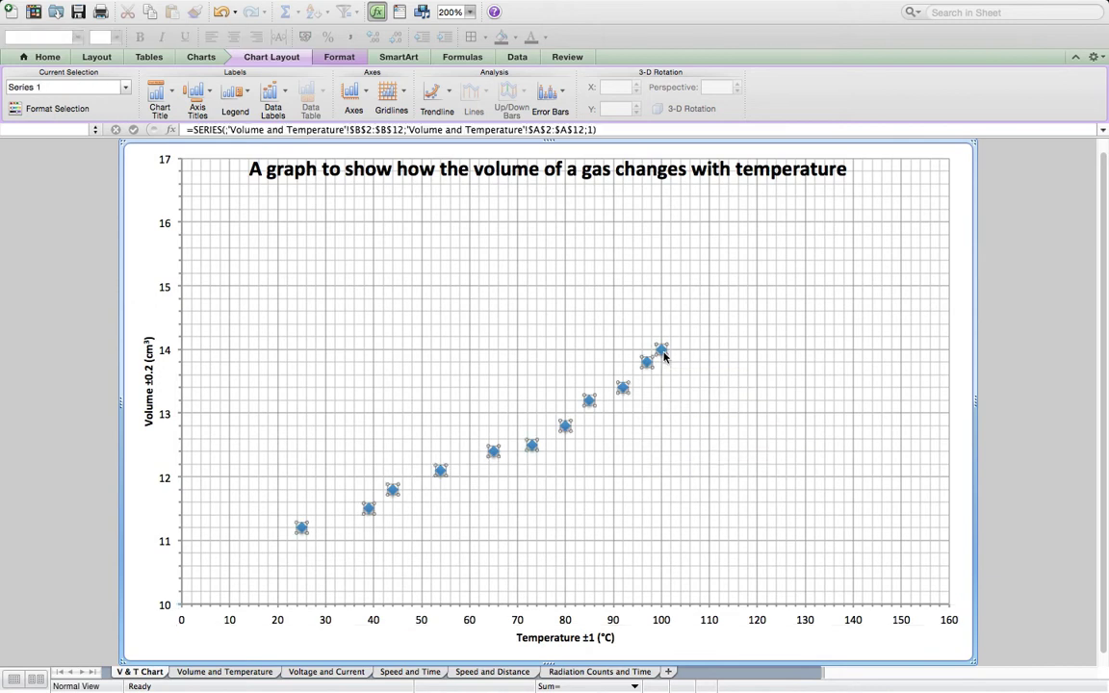
right_click(664, 357)
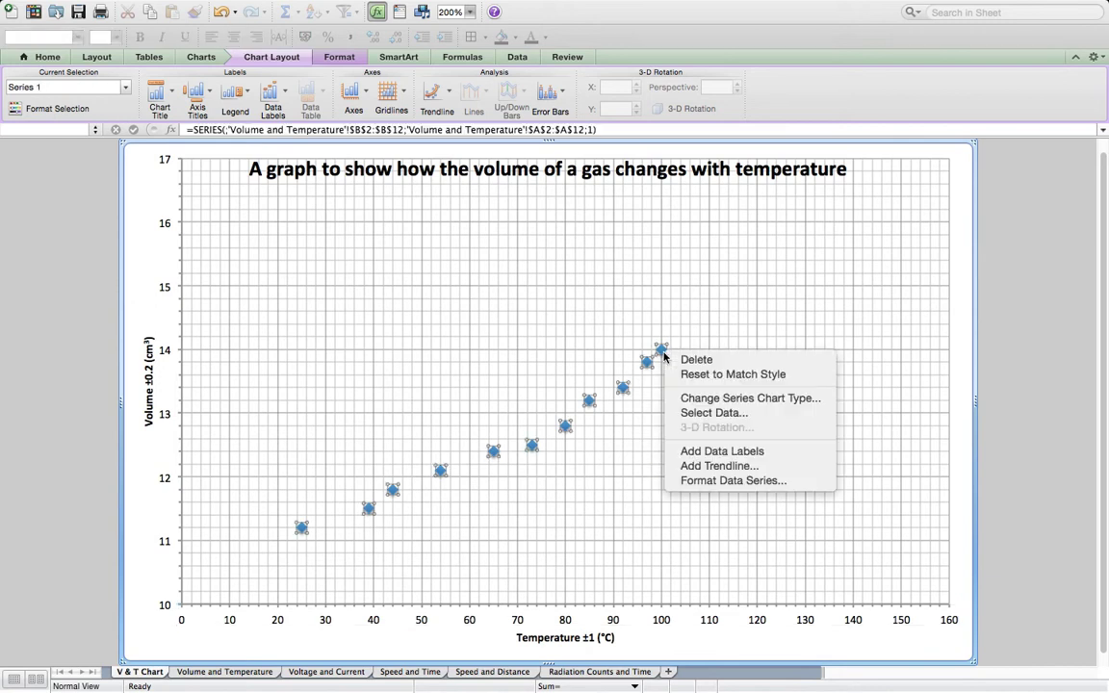
left_click(704, 481)
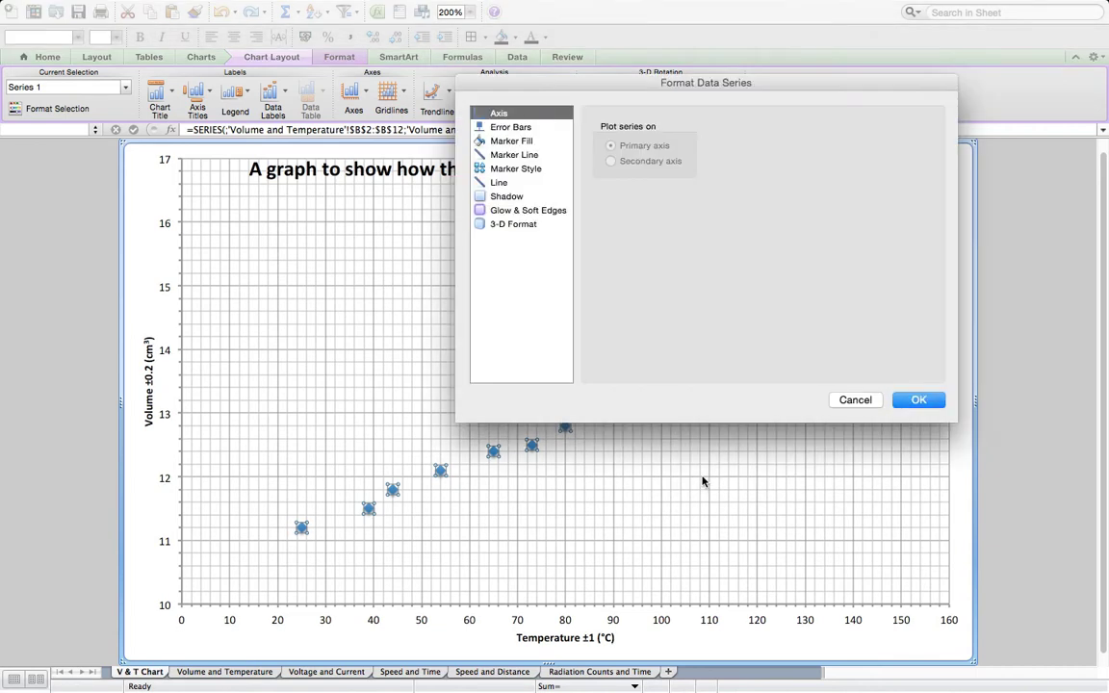
left_click(508, 170)
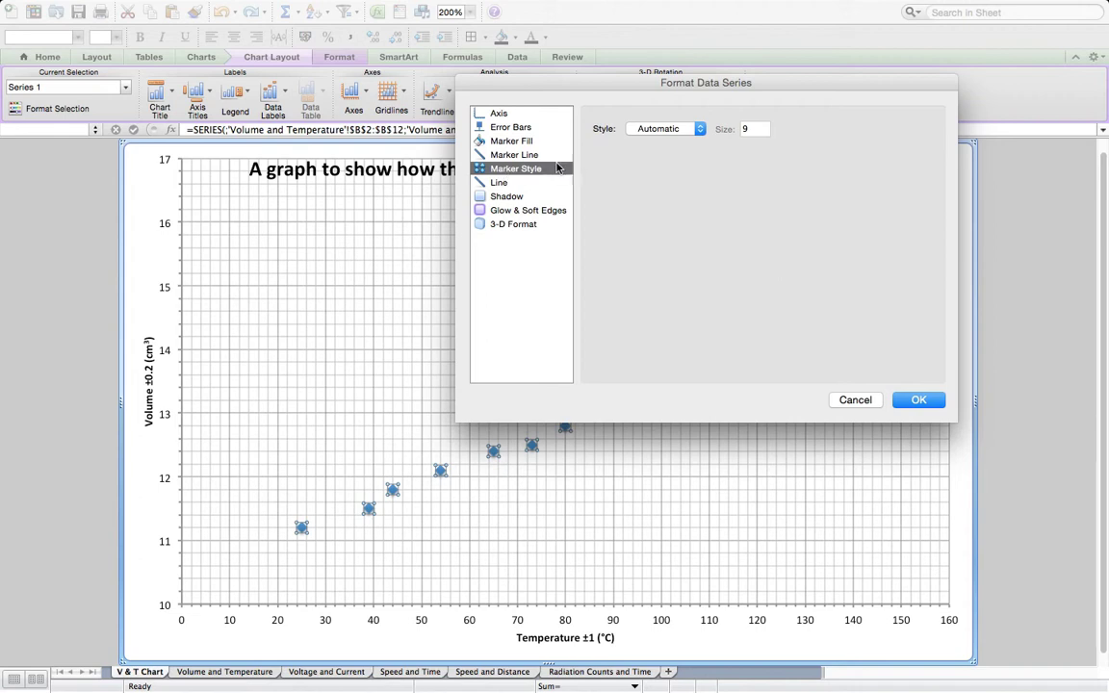
left_click(702, 131)
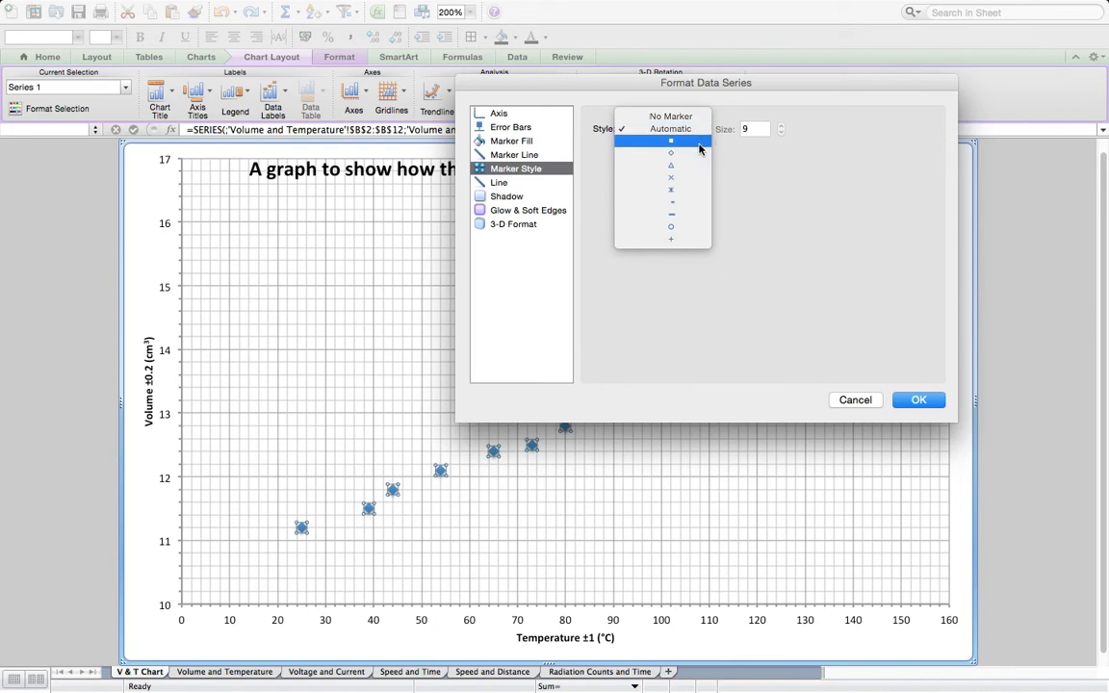
left_click(672, 178)
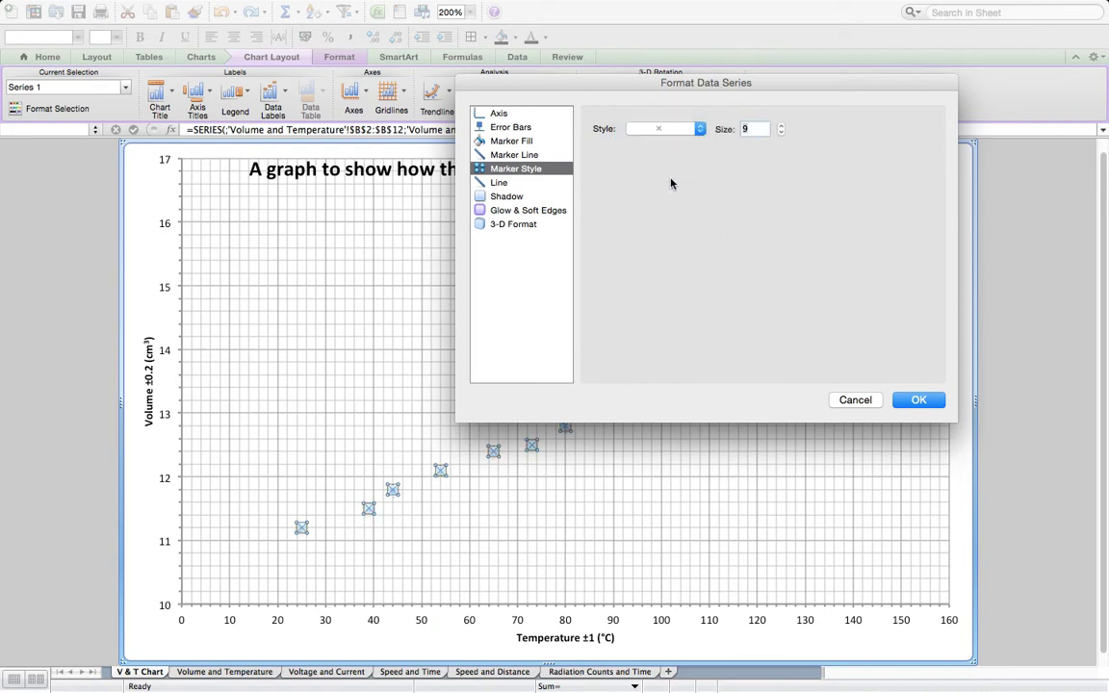
left_click(781, 126)
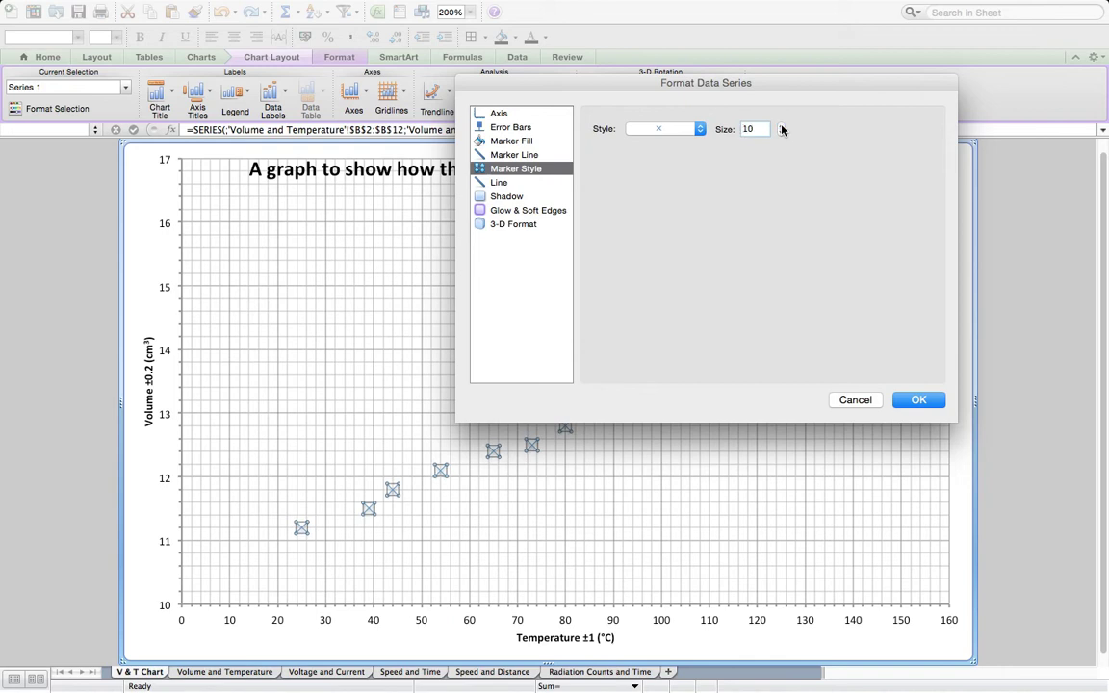
- Thicken the marker lines of the data points to a weight of 1.25 pt and apply the series formatting
left_click(499, 183)
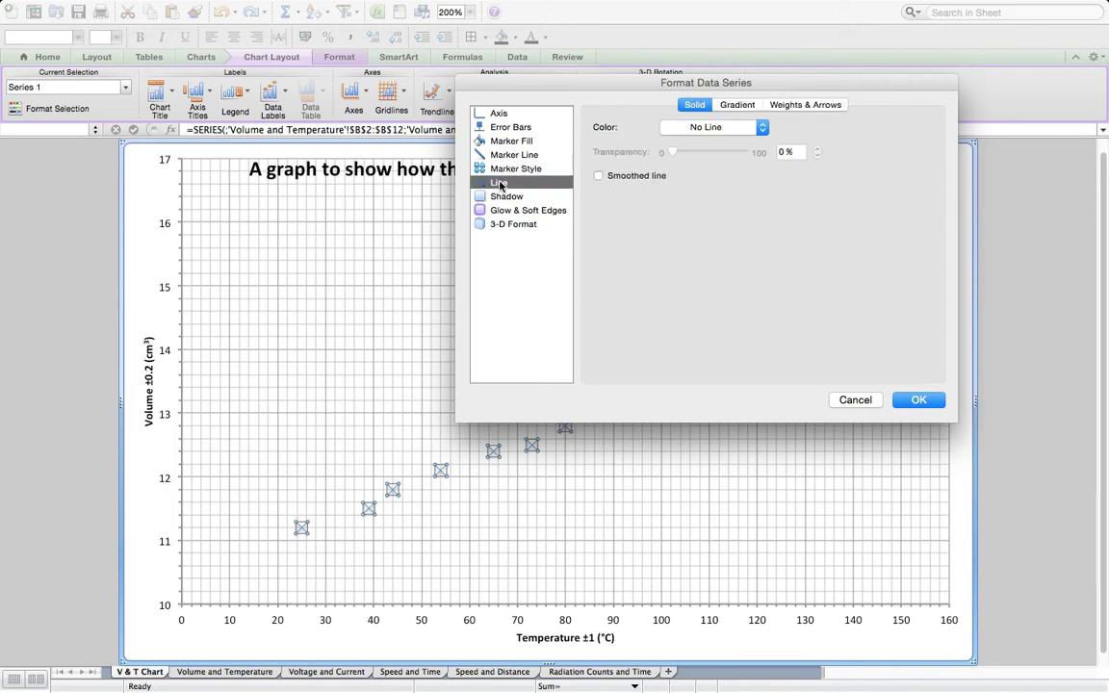
left_click(803, 108)
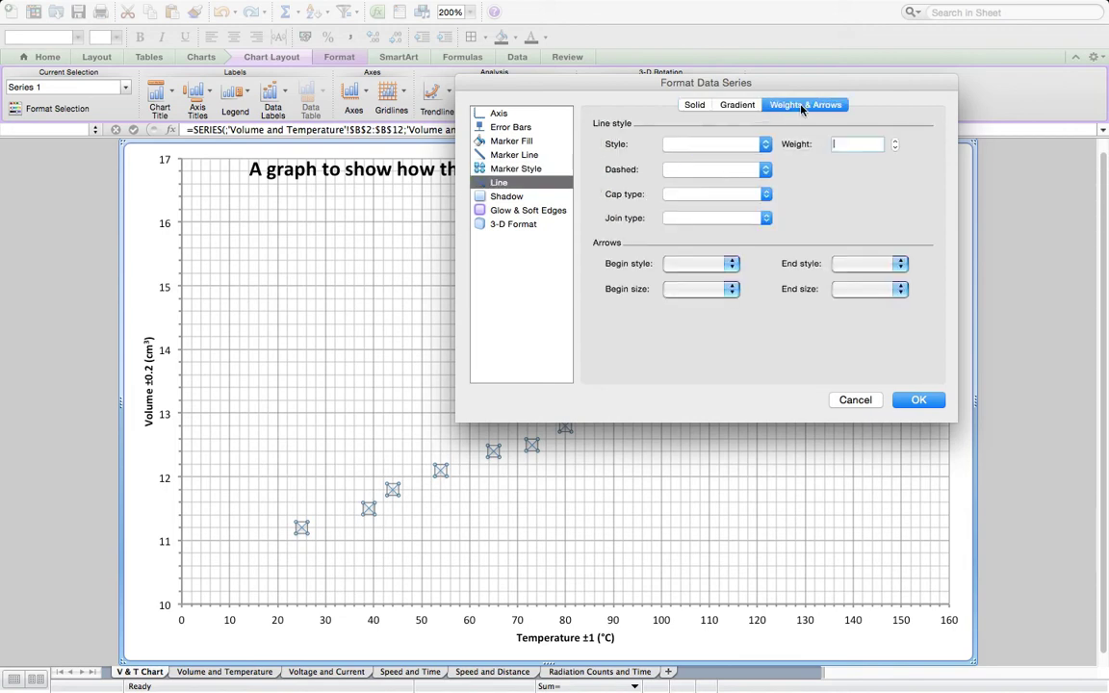
left_click(499, 155)
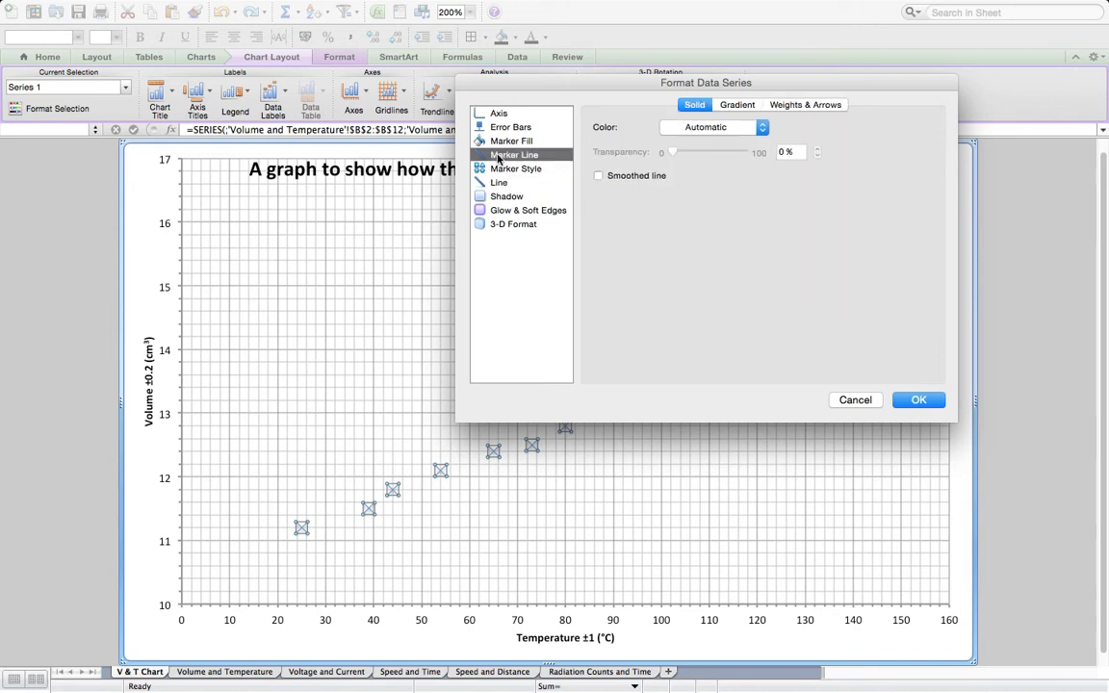
left_click(801, 105)
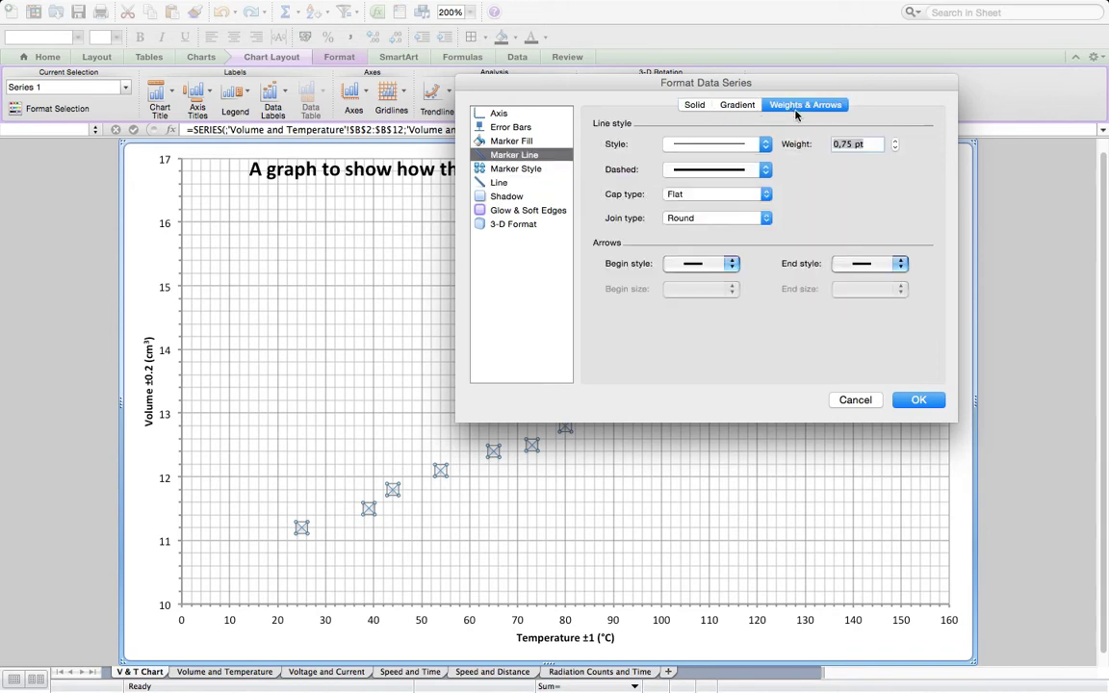
left_click(894, 142)
left_click(894, 144)
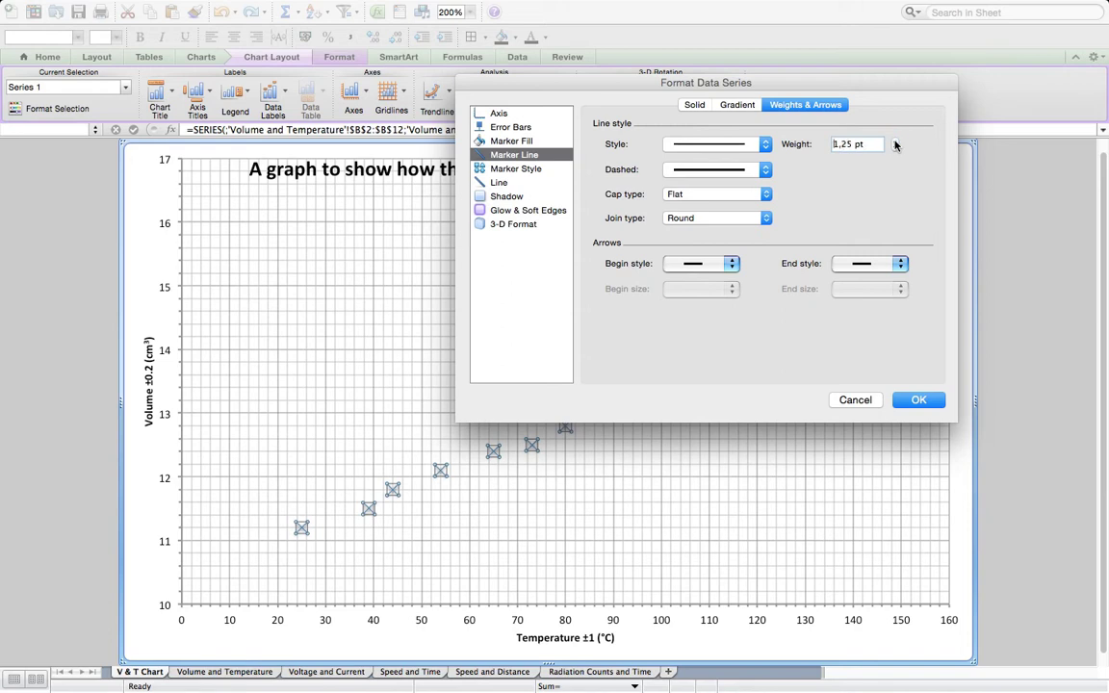
left_click(917, 398)
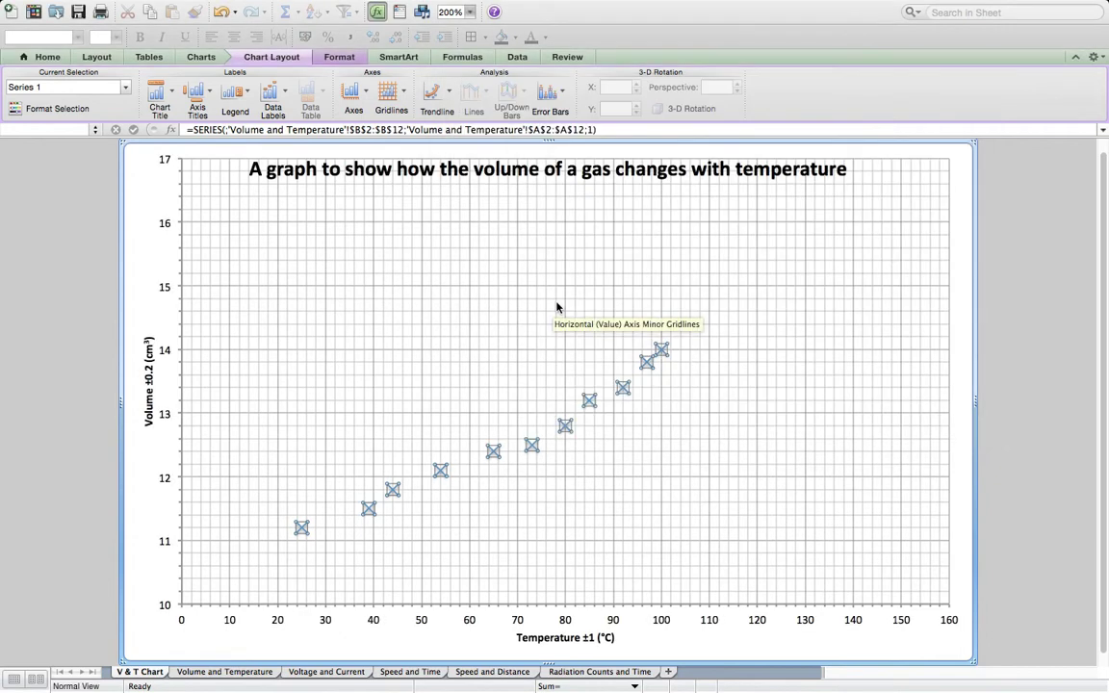
left_click(557, 307)
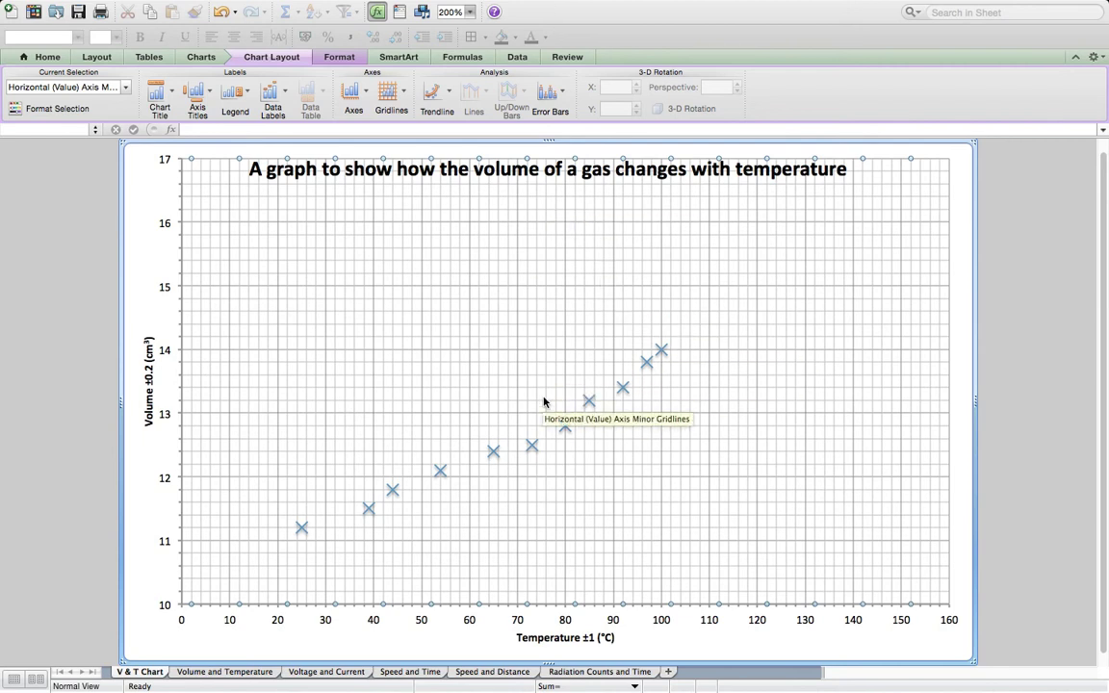
- Add error bars with standard error to the chart, and set the horizontal ones to a fixed value of 1.0
left_click(564, 95)
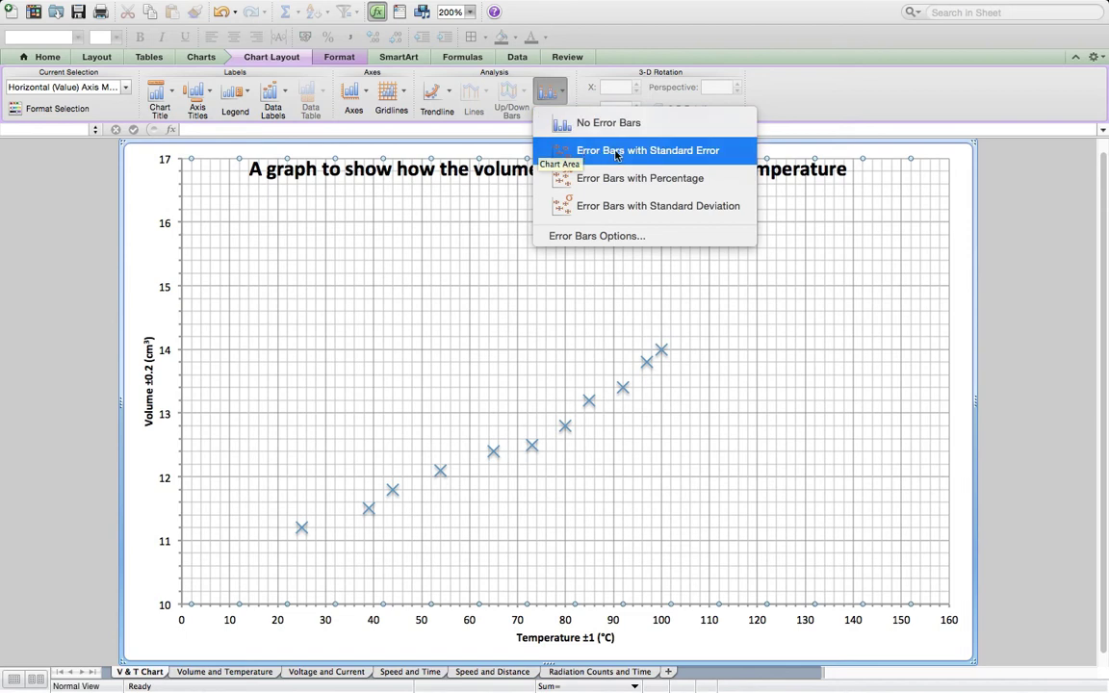
left_click(664, 154)
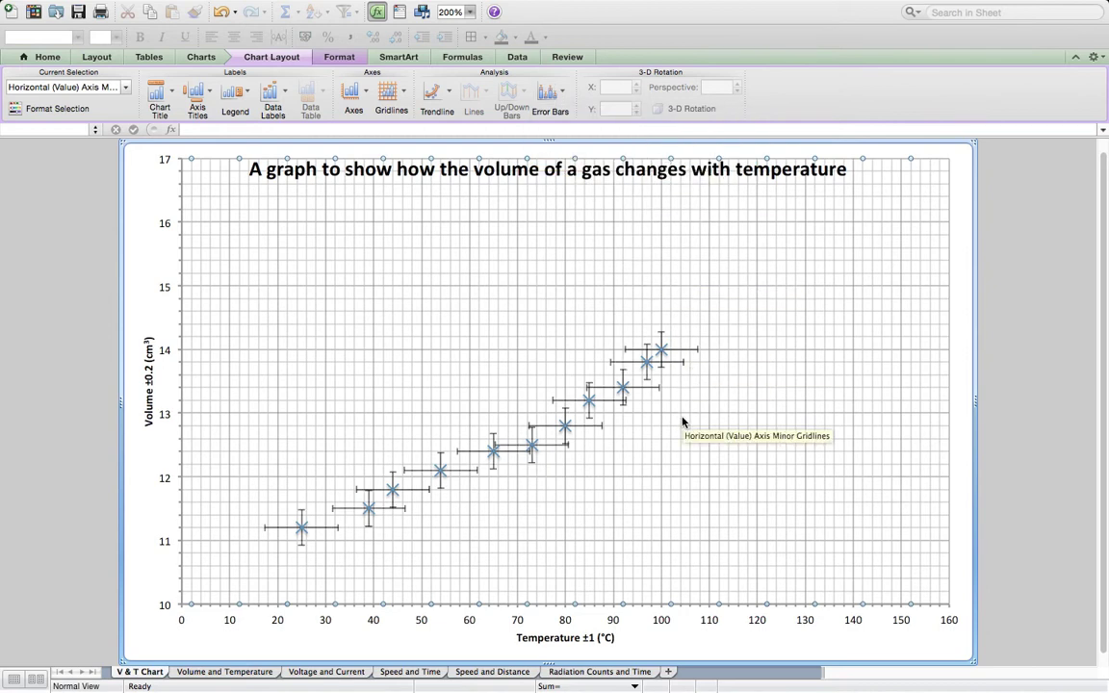
left_click(325, 532)
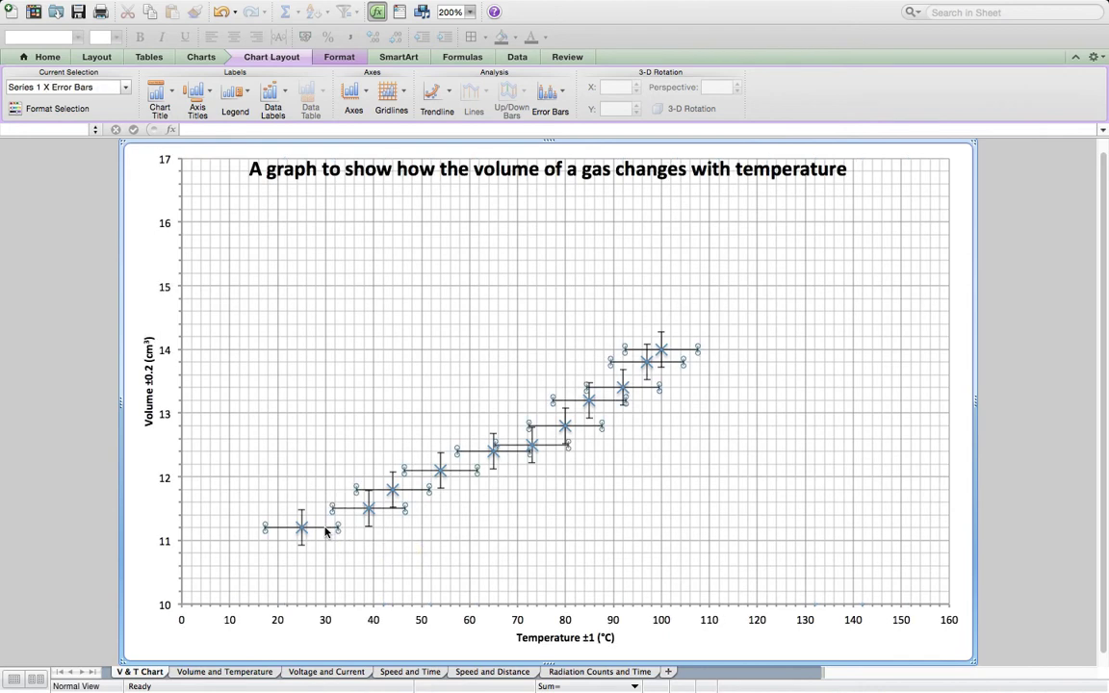
right_click(325, 533)
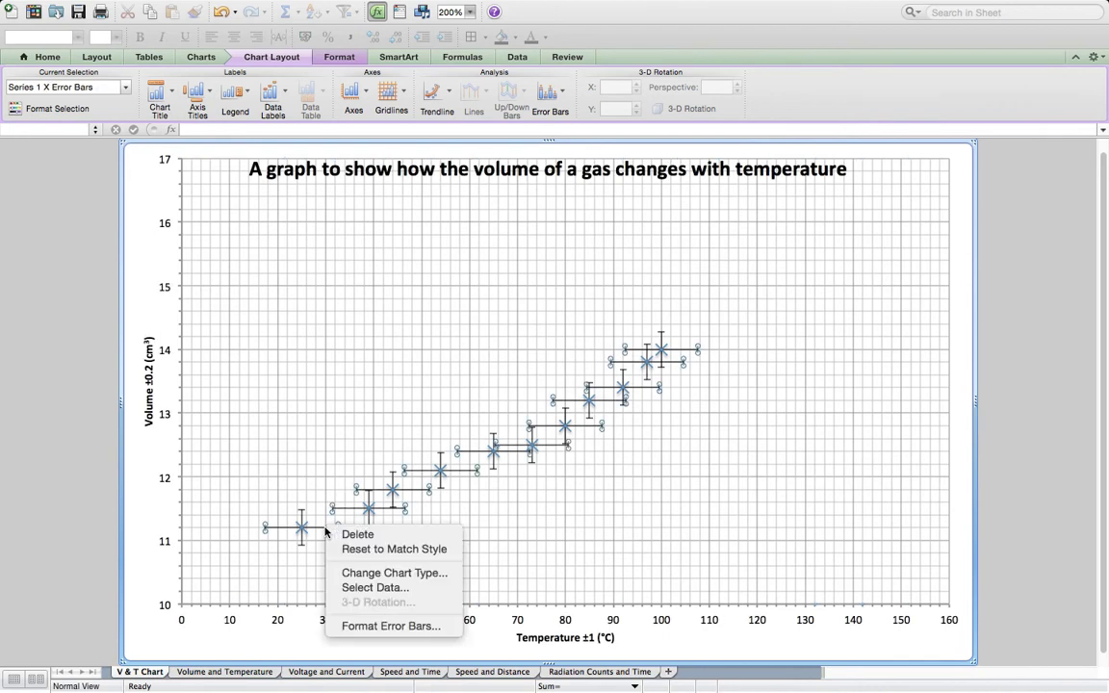
left_click(385, 627)
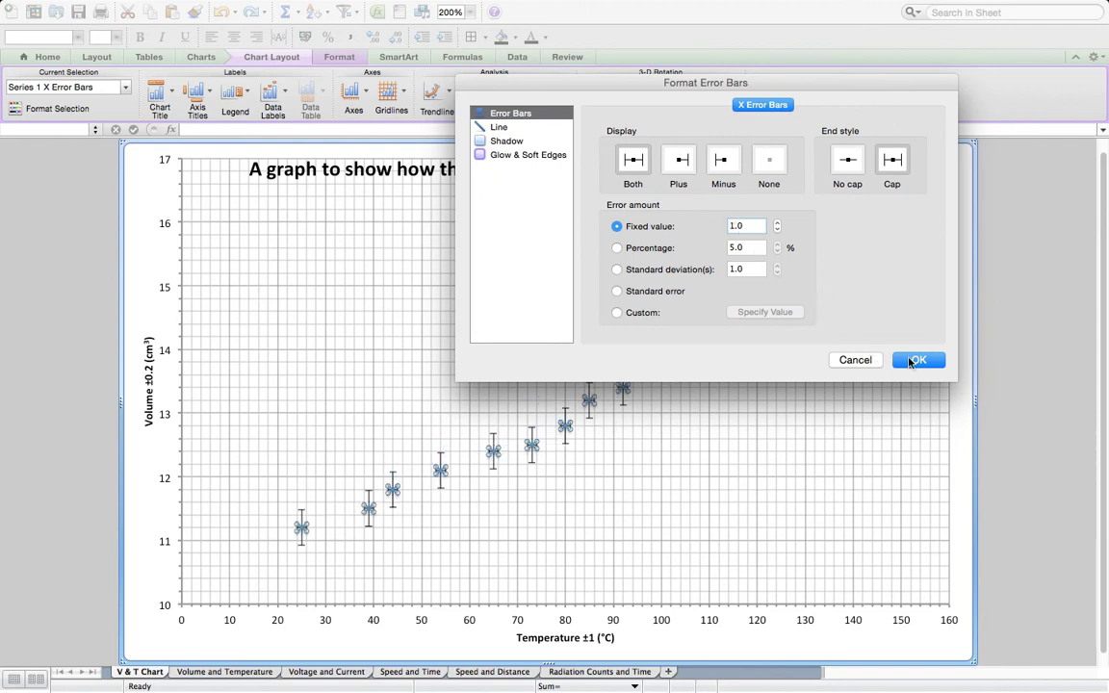
left_click(916, 360)
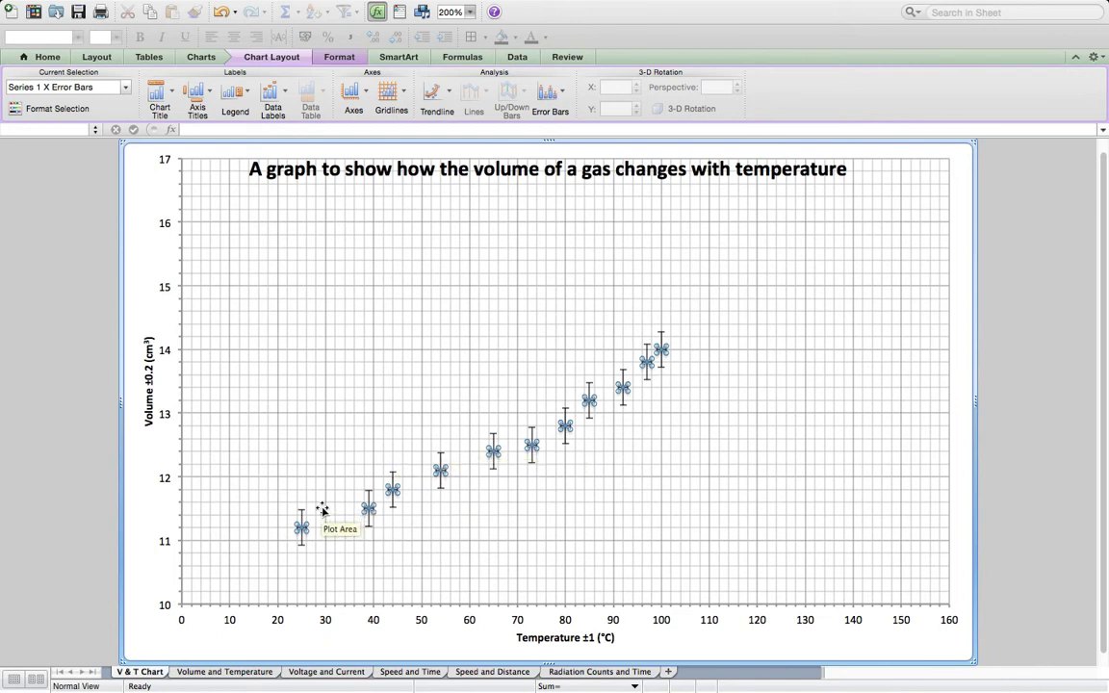
- Set the vertical error bars to a fixed value of 0.2 and apply the formatting
right_click(301, 518)
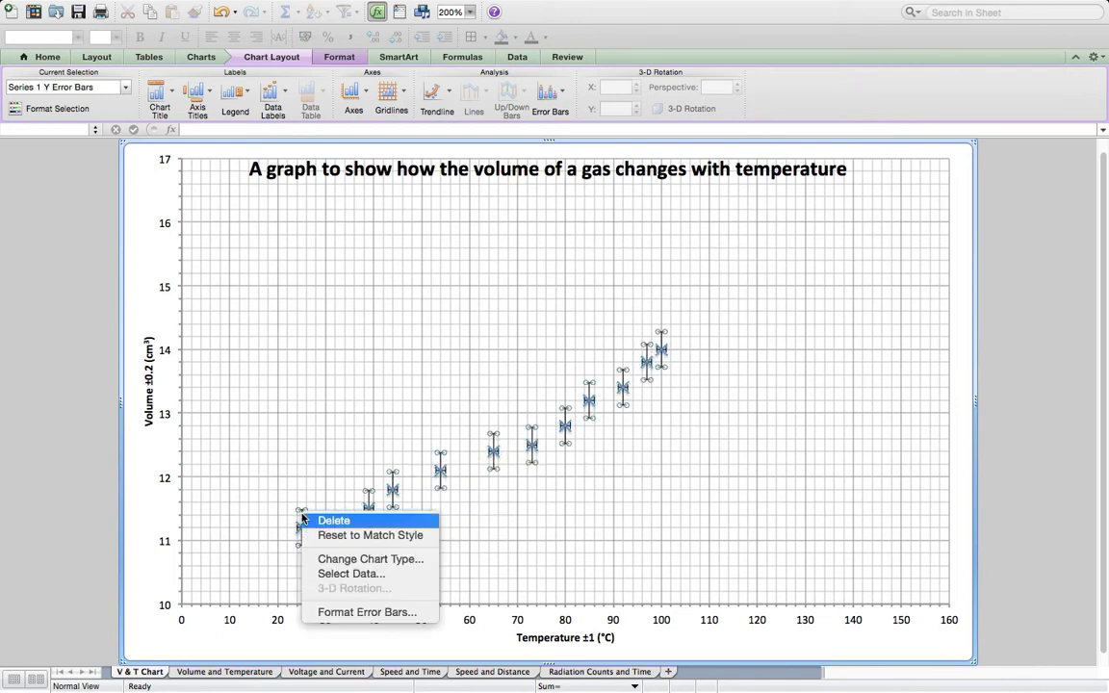
left_click(342, 614)
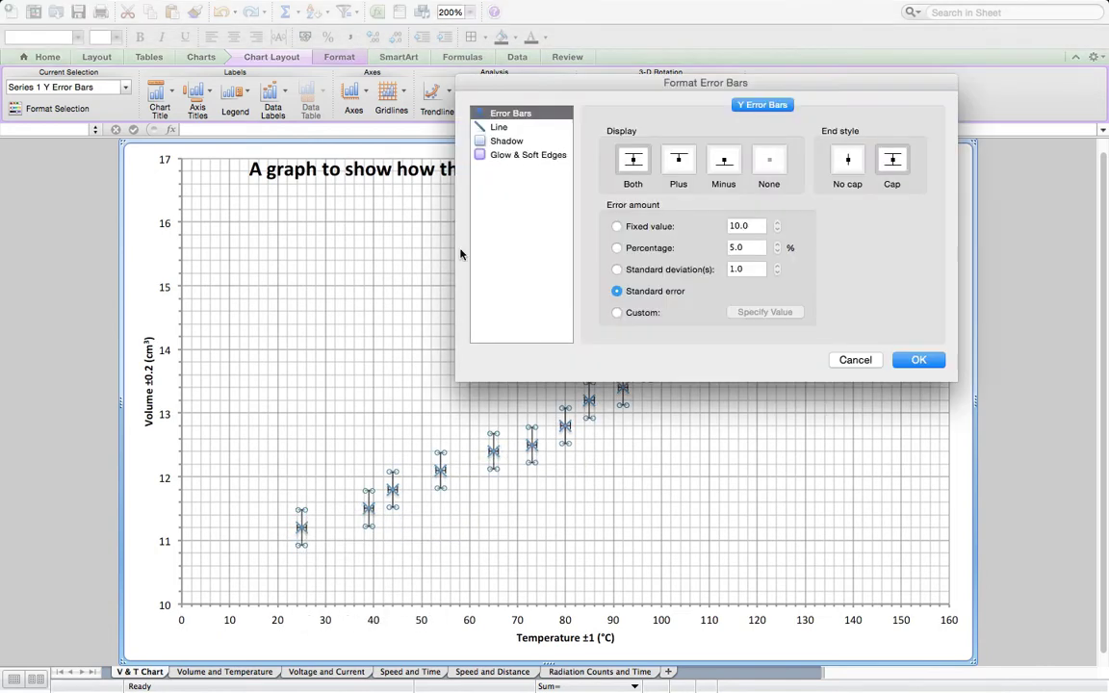
left_click(663, 231)
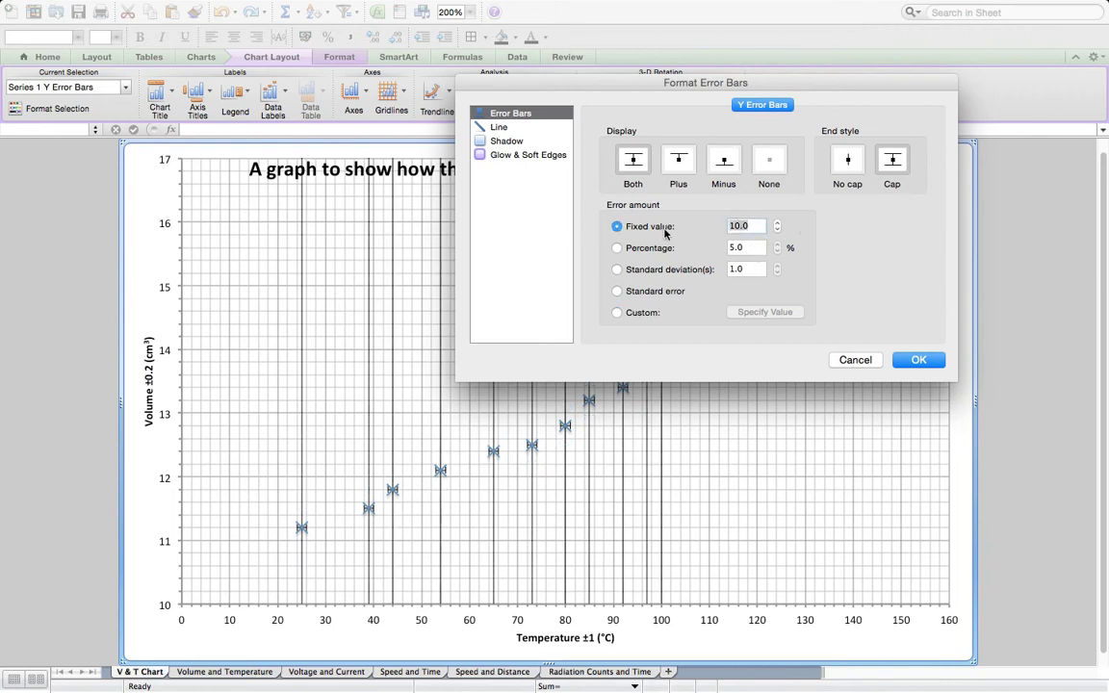
type("0.")
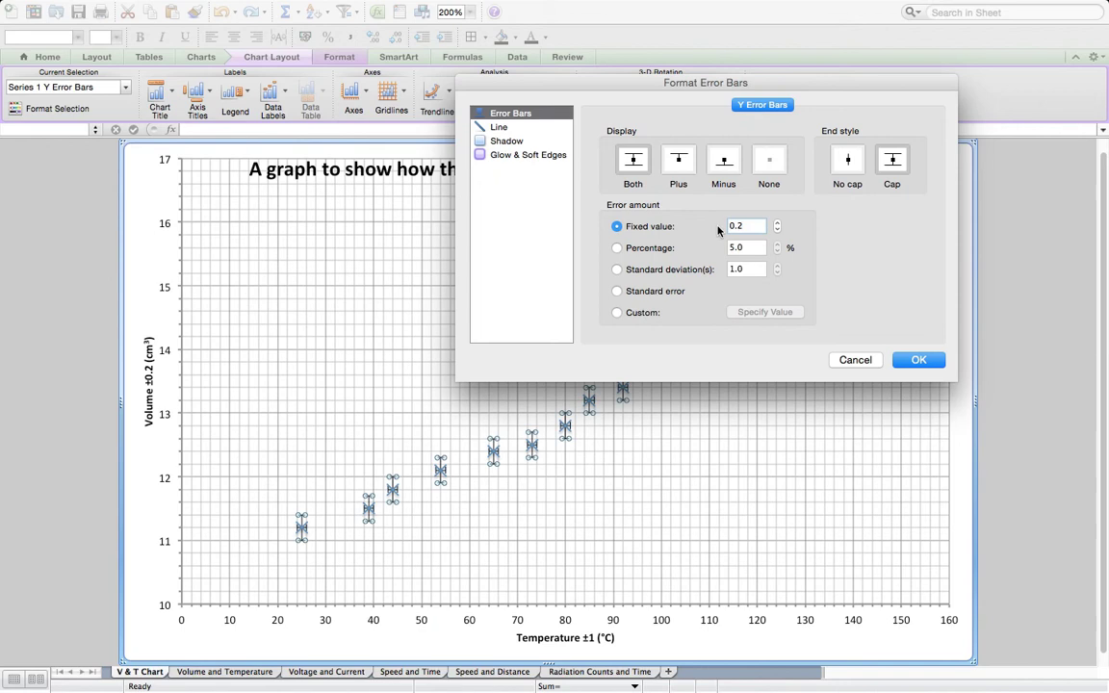
left_click(919, 360)
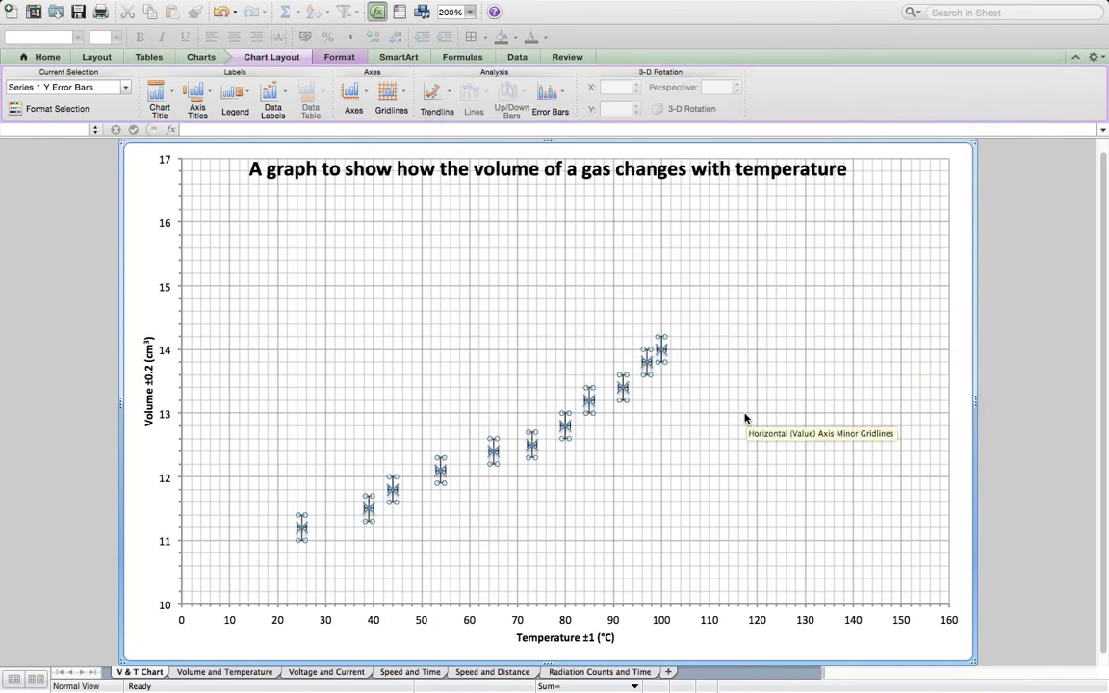
left_click(746, 419)
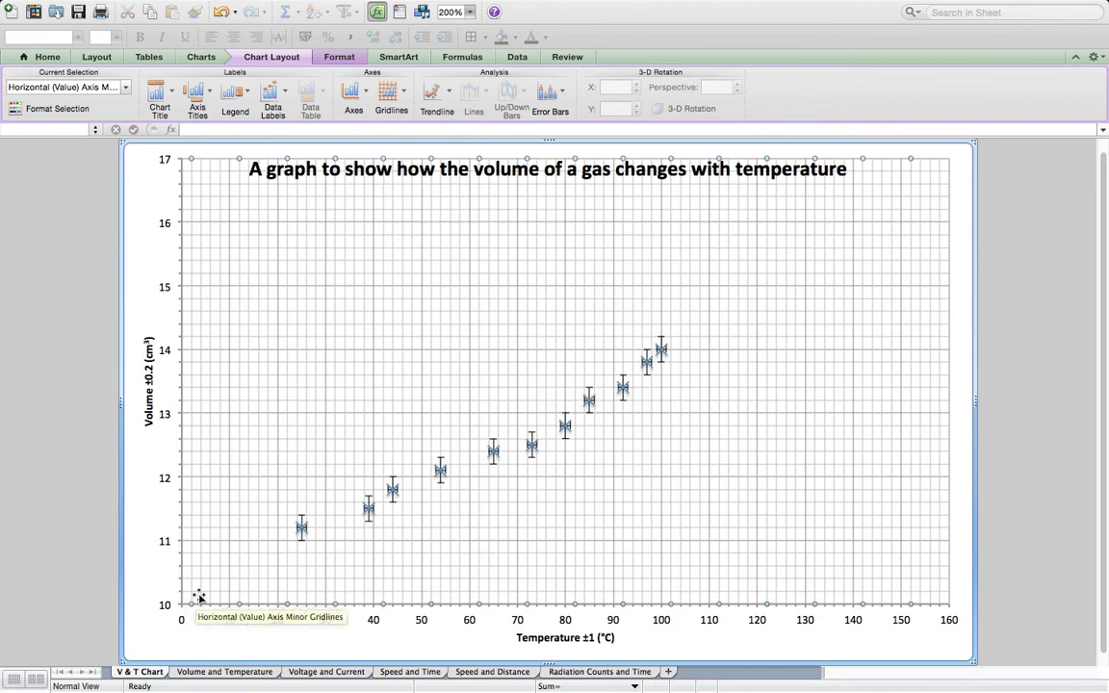
- Draw a straight line shape through the data points as a line of best fit, about 18.7 cm wide and 8.6 cm high
left_click(423, 14)
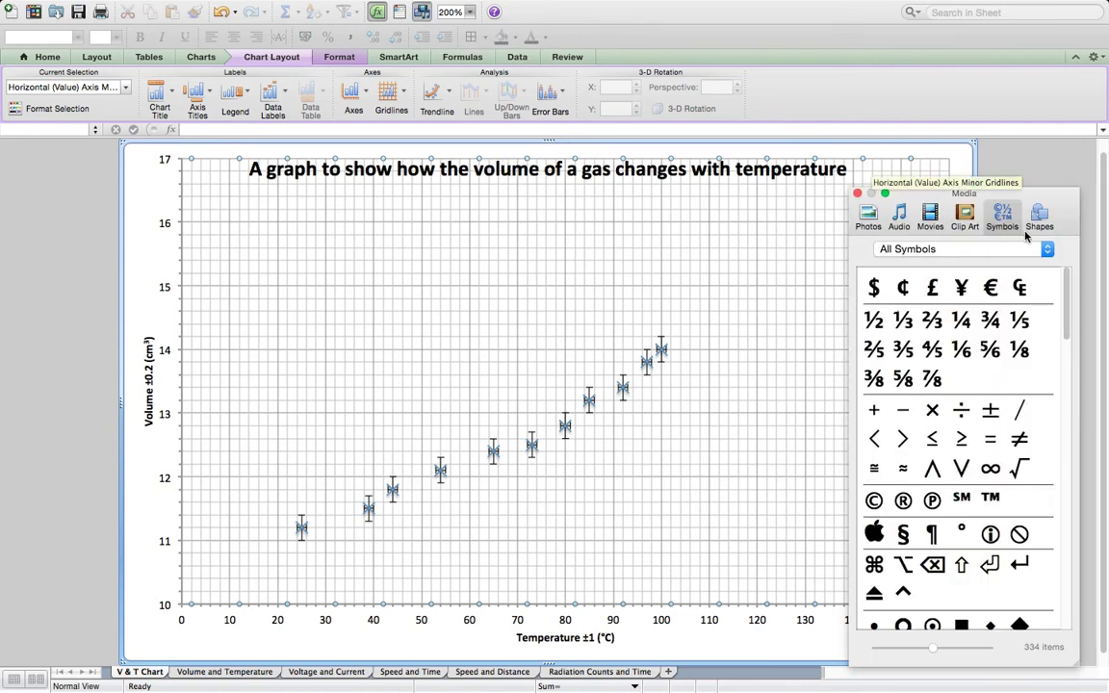
left_click(1040, 218)
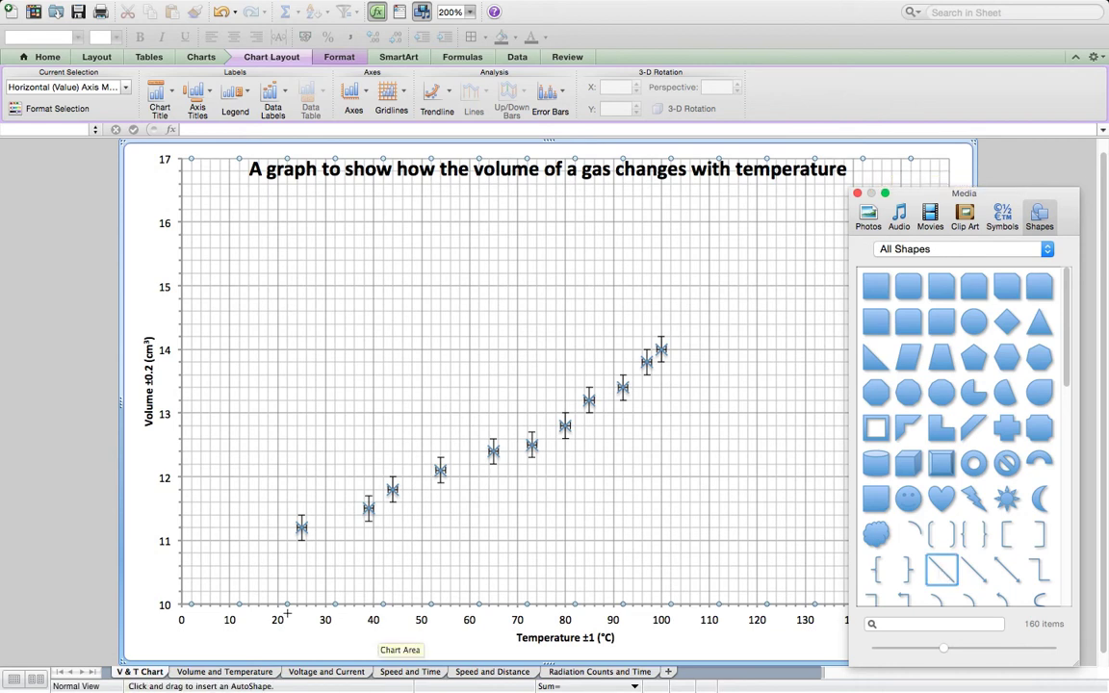
left_click_drag(219, 569, 837, 285)
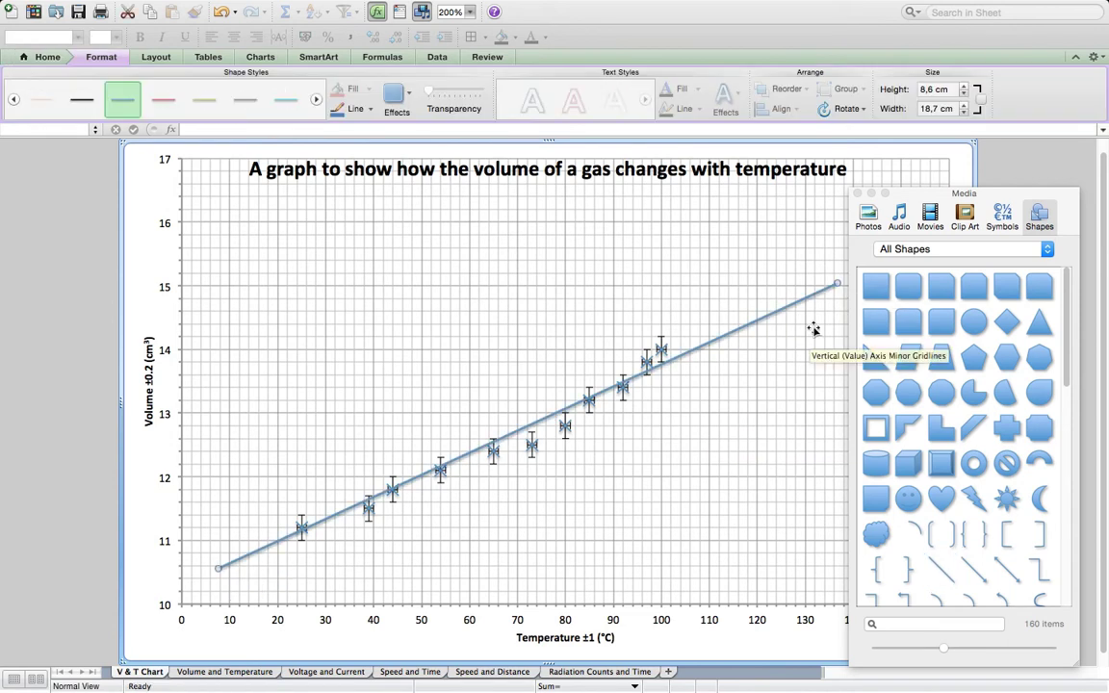
left_click(858, 195)
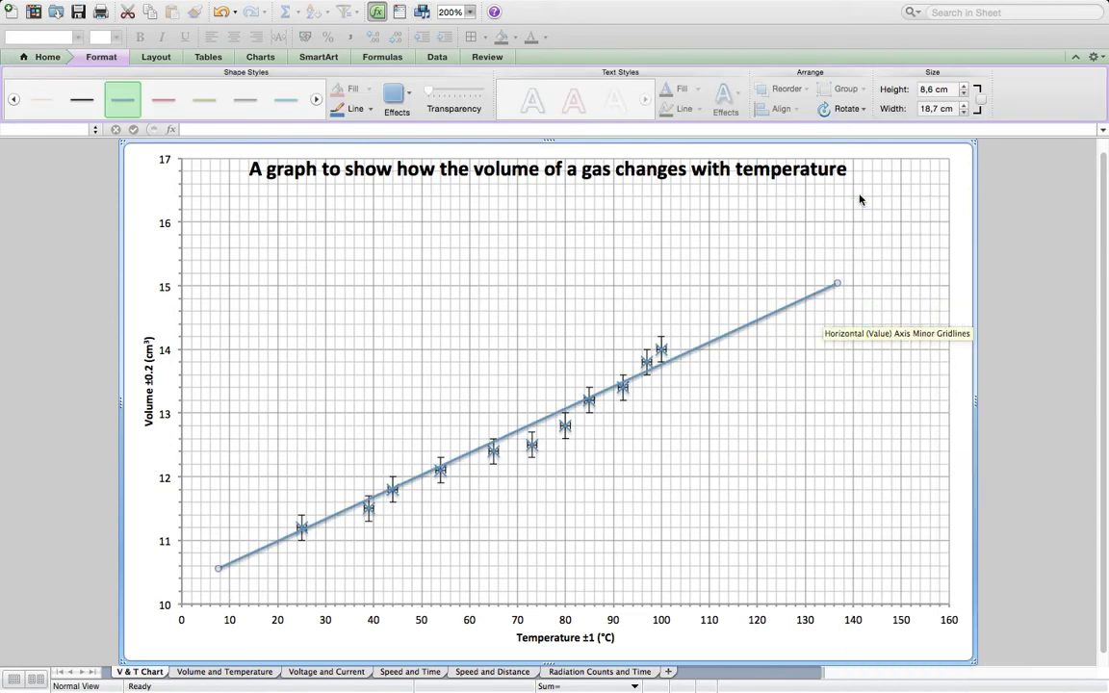
- Remove the shadow effect from the line of best fit
left_click(411, 96)
mouse_move(401, 119)
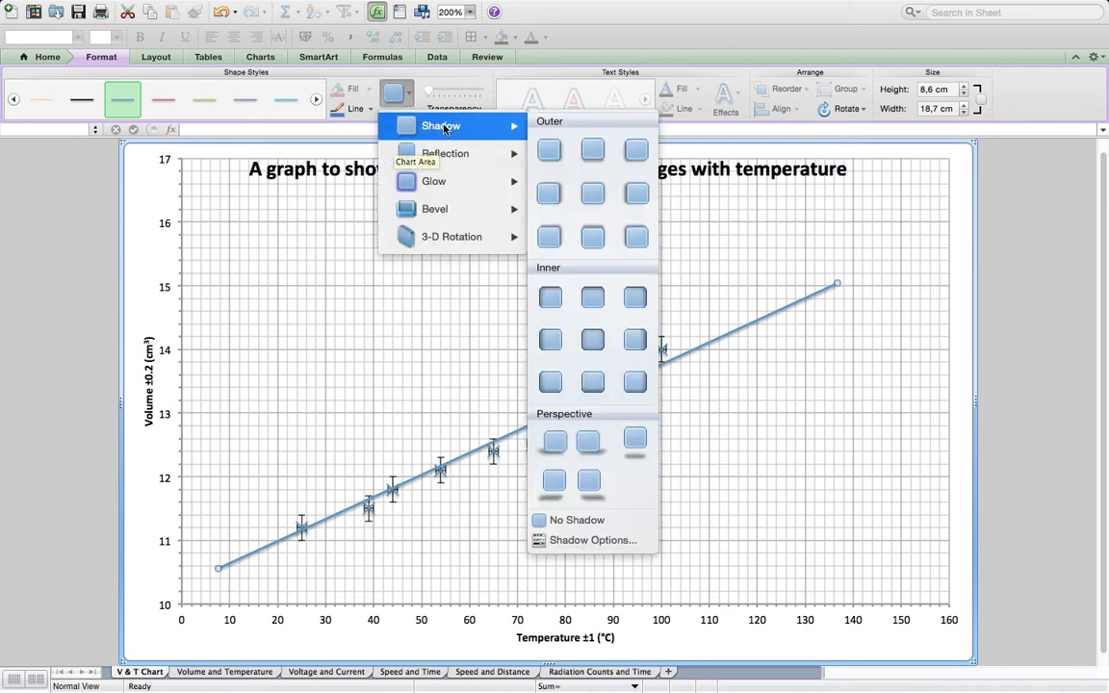
left_click(568, 522)
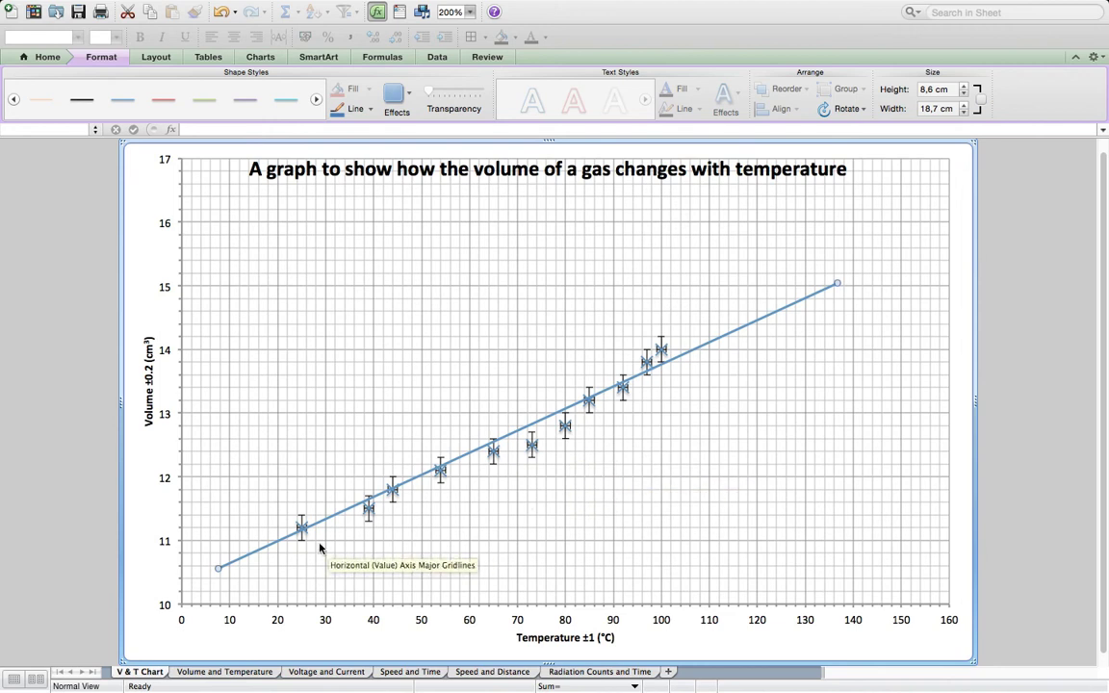
- Extend both ends of the best-fit line past the vertical axis and towards 160 °C, to about 23.1 cm wide and 10.9 cm high
left_click_drag(217, 569, 169, 593)
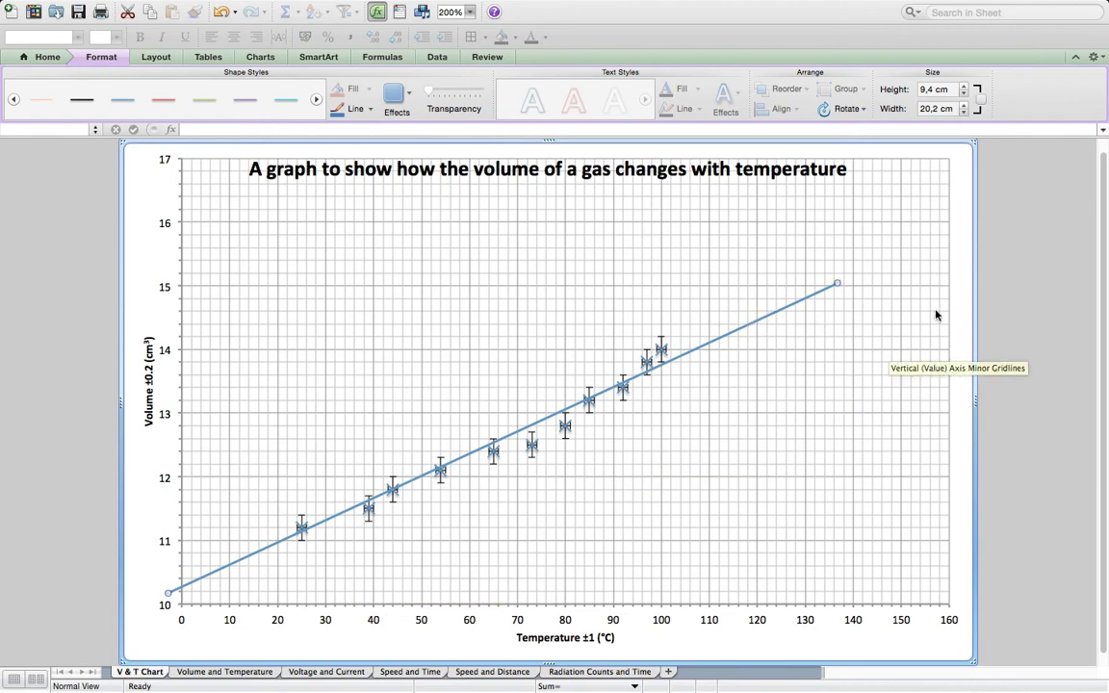
left_click_drag(839, 283, 934, 238)
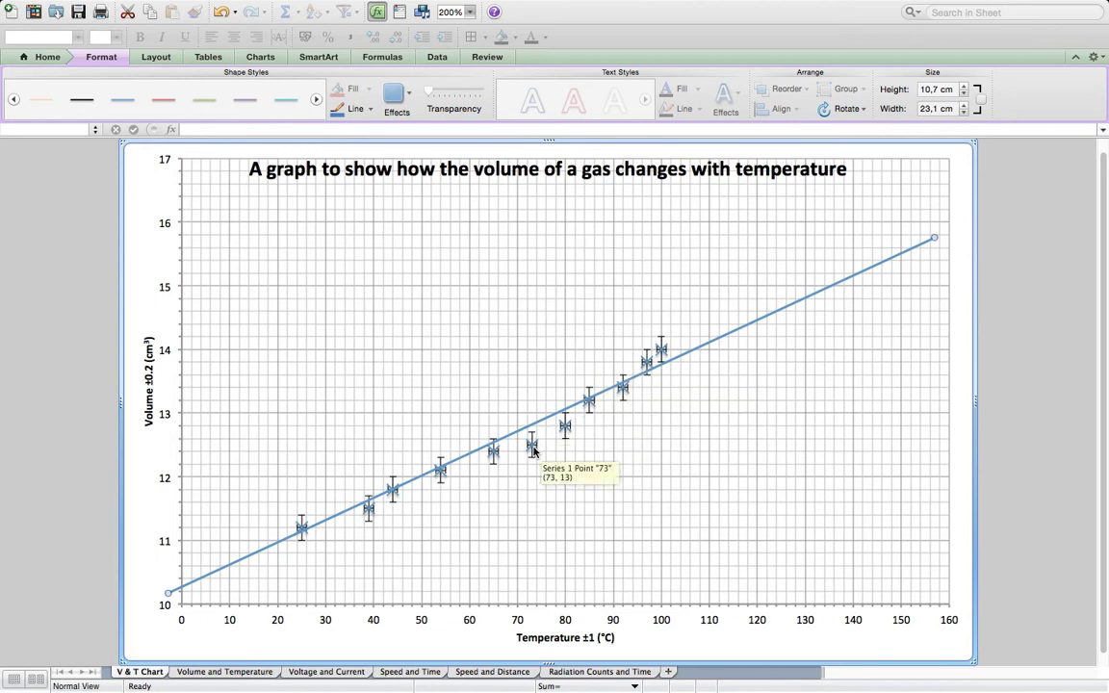
left_click_drag(934, 238, 933, 233)
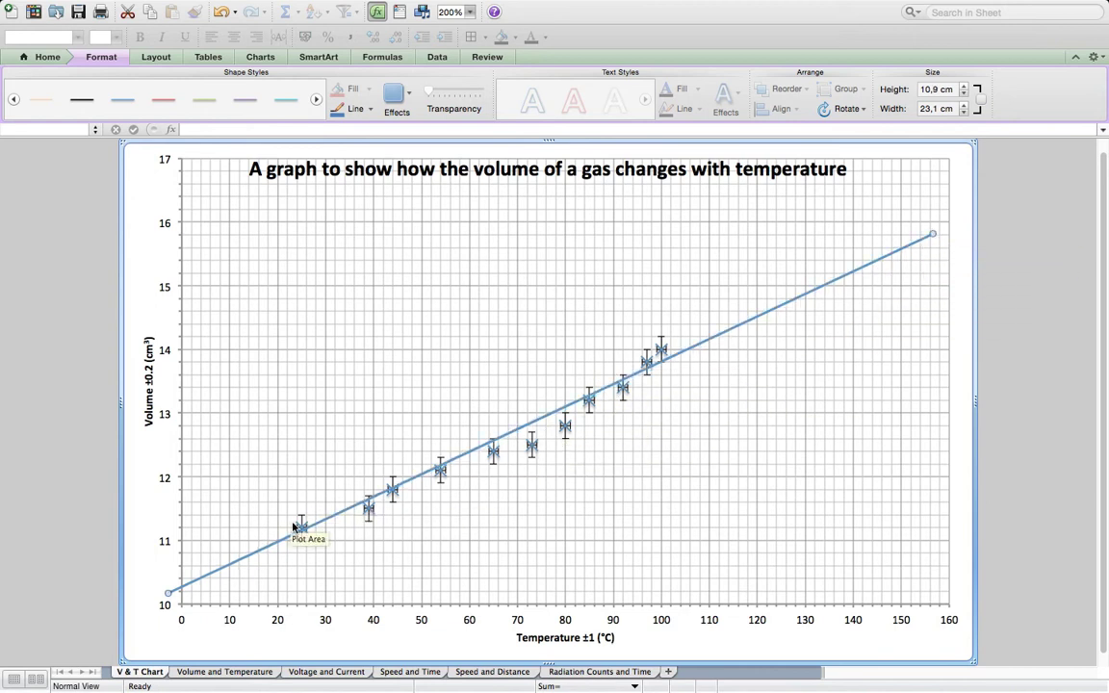
- Fine-tune both ends of the best-fit line so it runs closer through the data points, about 23.1 cm wide and 11.4 cm high
left_click_drag(164, 595, 166, 605)
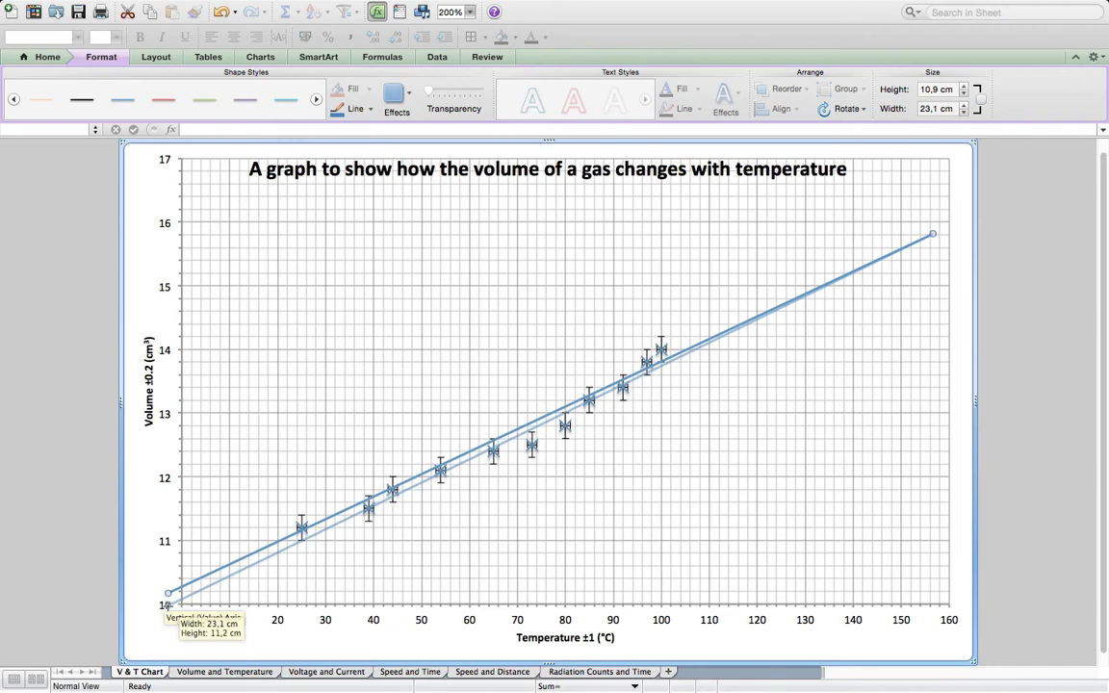
left_click_drag(167, 605, 168, 605)
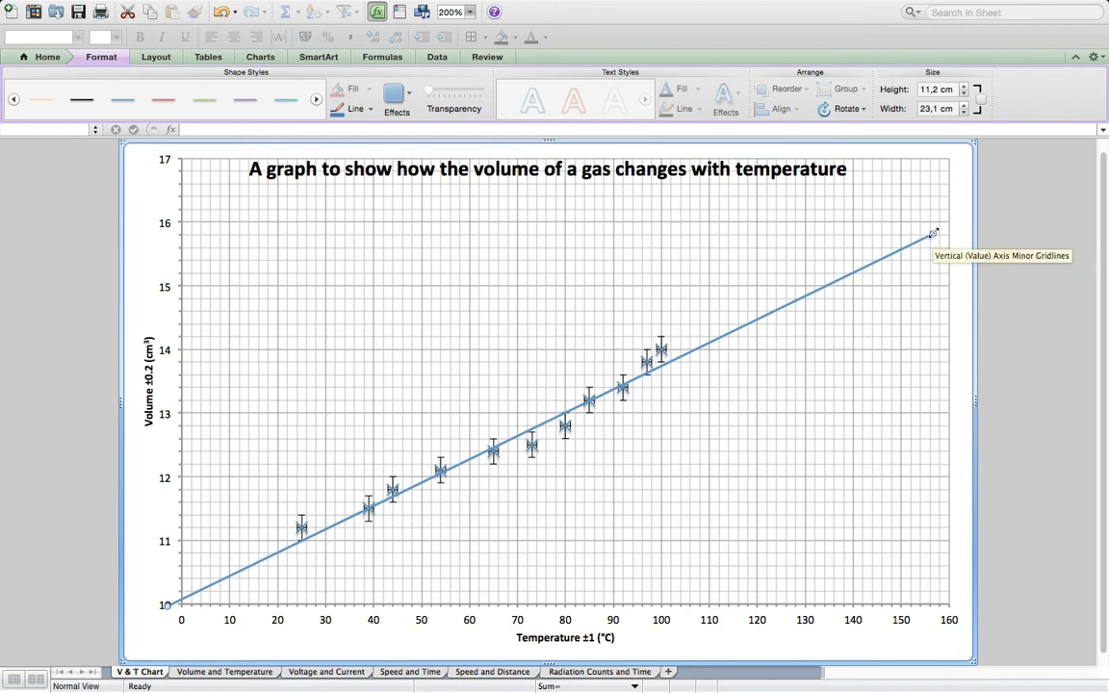
left_click_drag(931, 233, 931, 230)
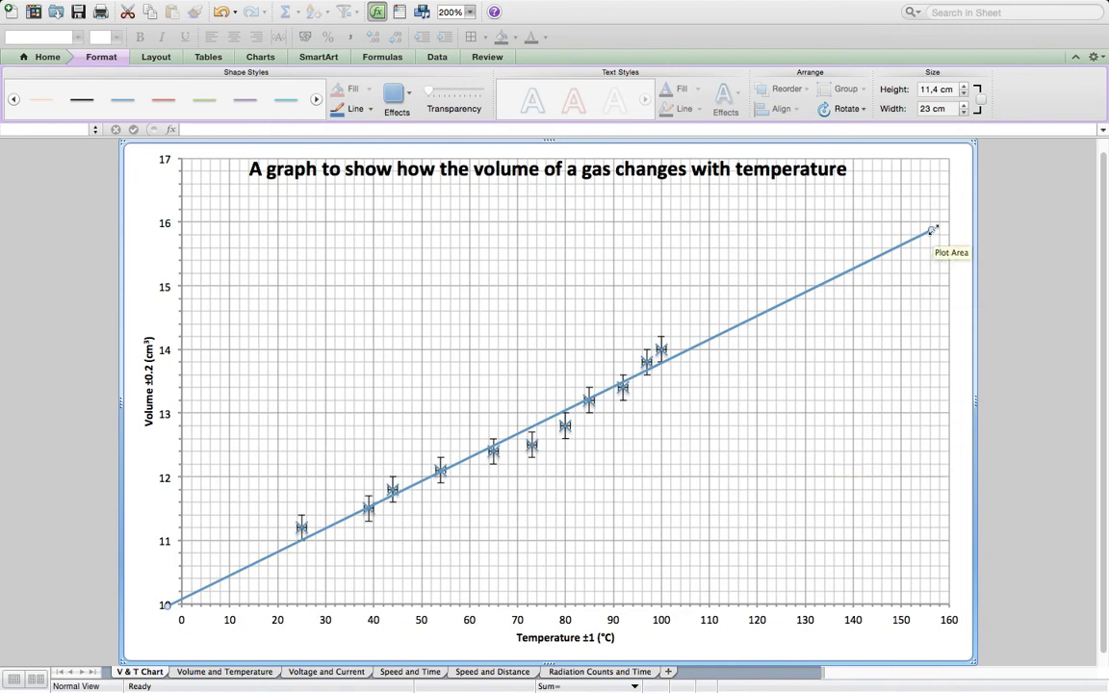
left_click_drag(933, 231, 933, 228)
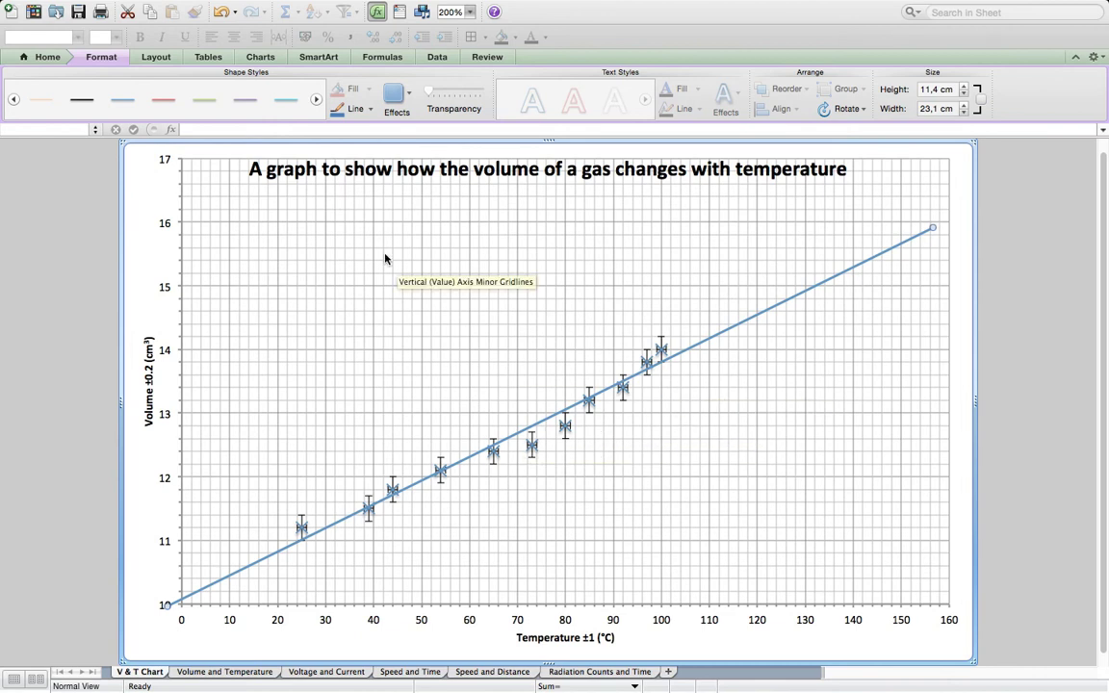
- Draw a circle shape about 1.6 cm across below the data points and remove its fill
left_click(423, 12)
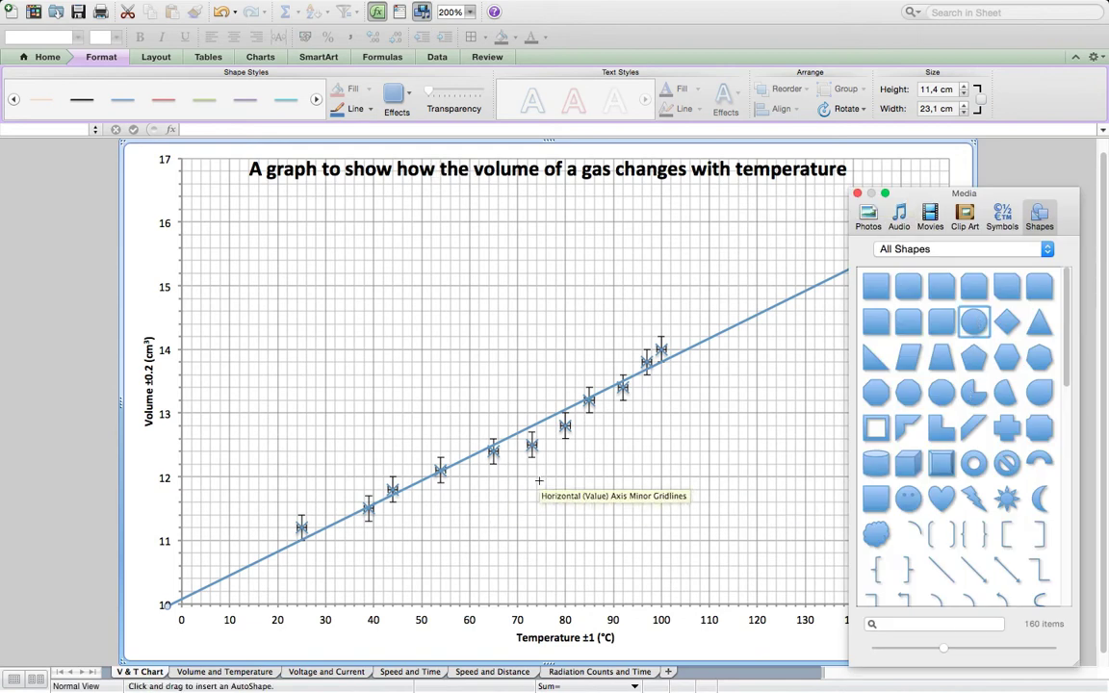
left_click_drag(544, 474, 584, 526)
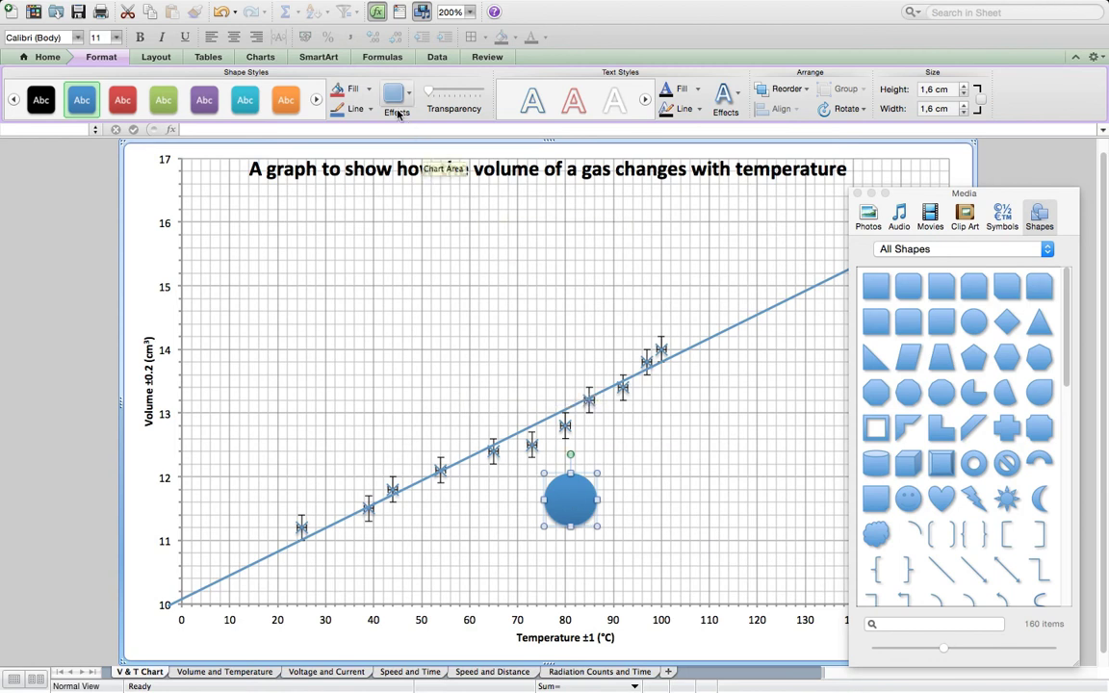
left_click(363, 92)
left_click(370, 91)
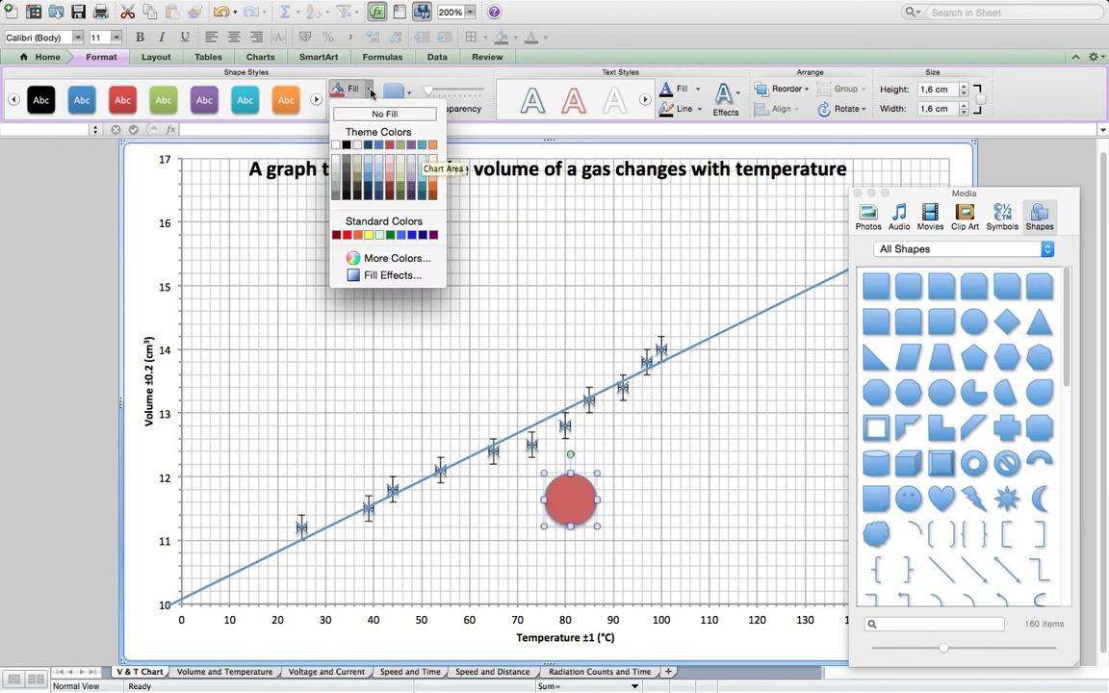
left_click(382, 113)
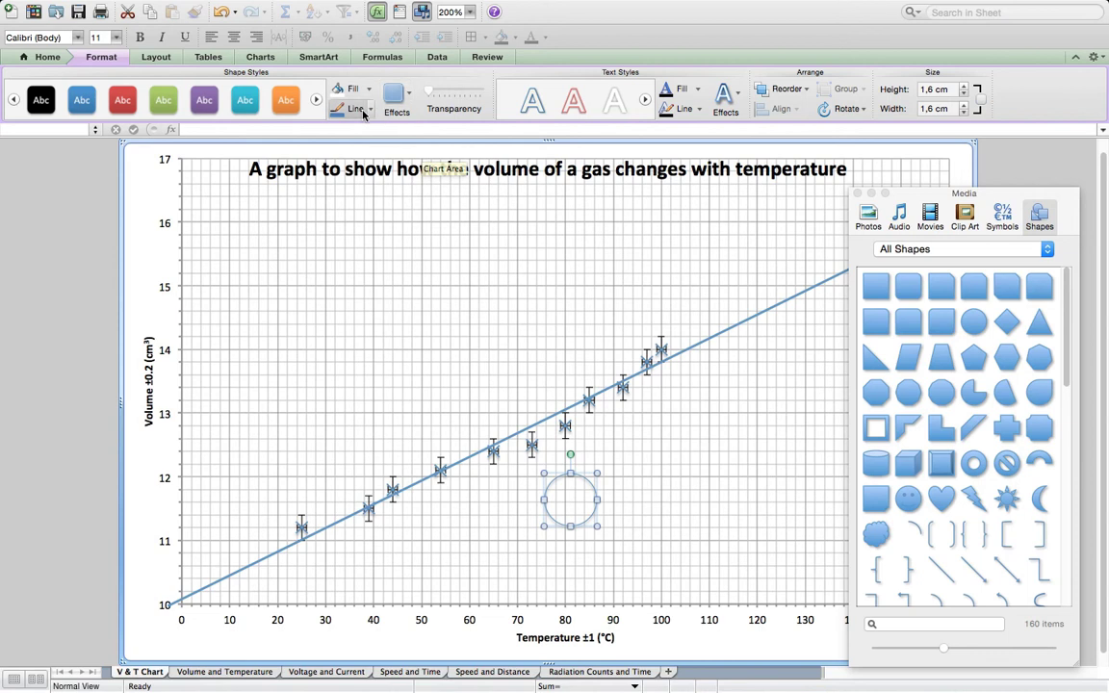
- Set the circle's outline weight to 1 pt and move it around the outlying data point near 73 °C
left_click(370, 109)
mouse_move(395, 317)
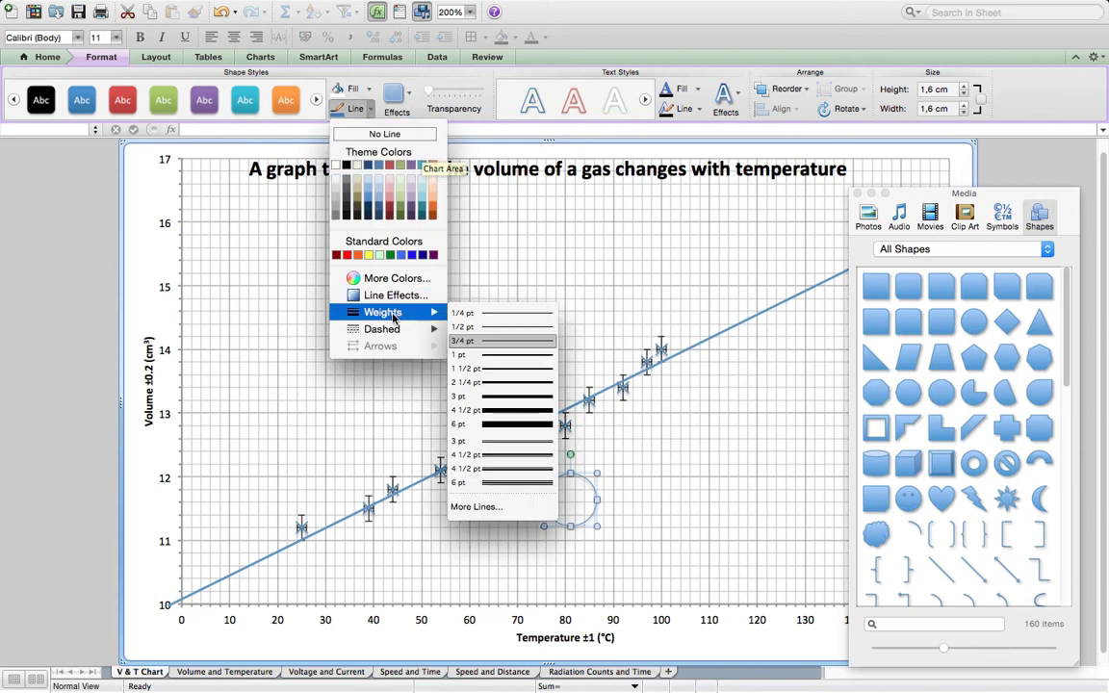
left_click(507, 355)
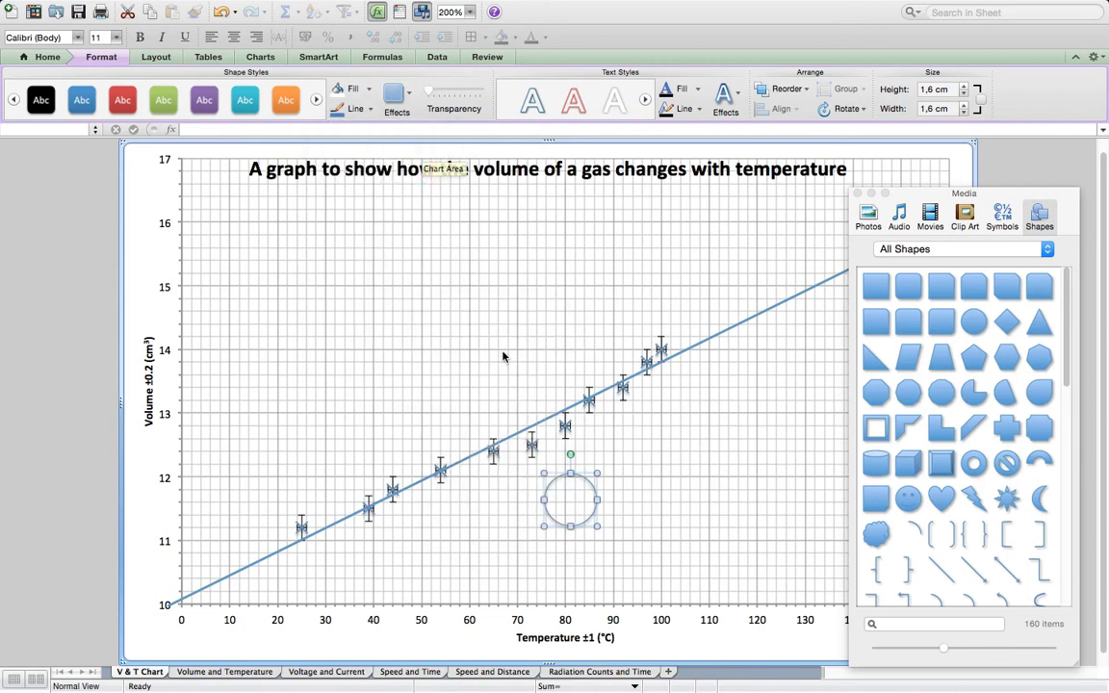
left_click_drag(586, 481, 545, 429)
left_click_drag(545, 428, 545, 429)
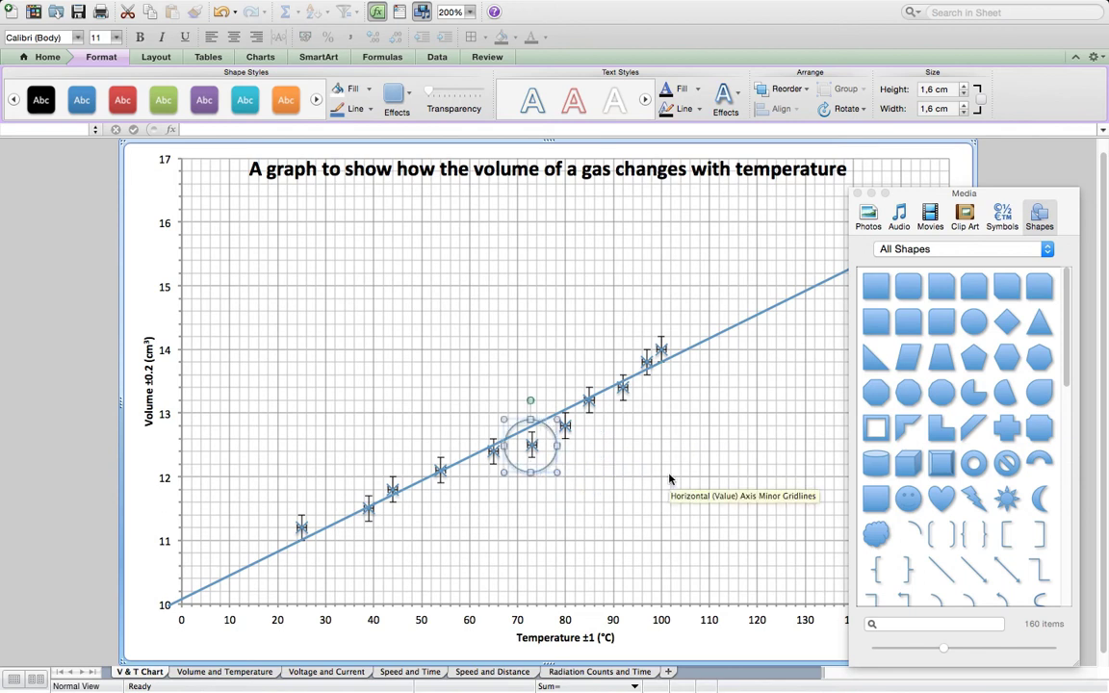
left_click(619, 481)
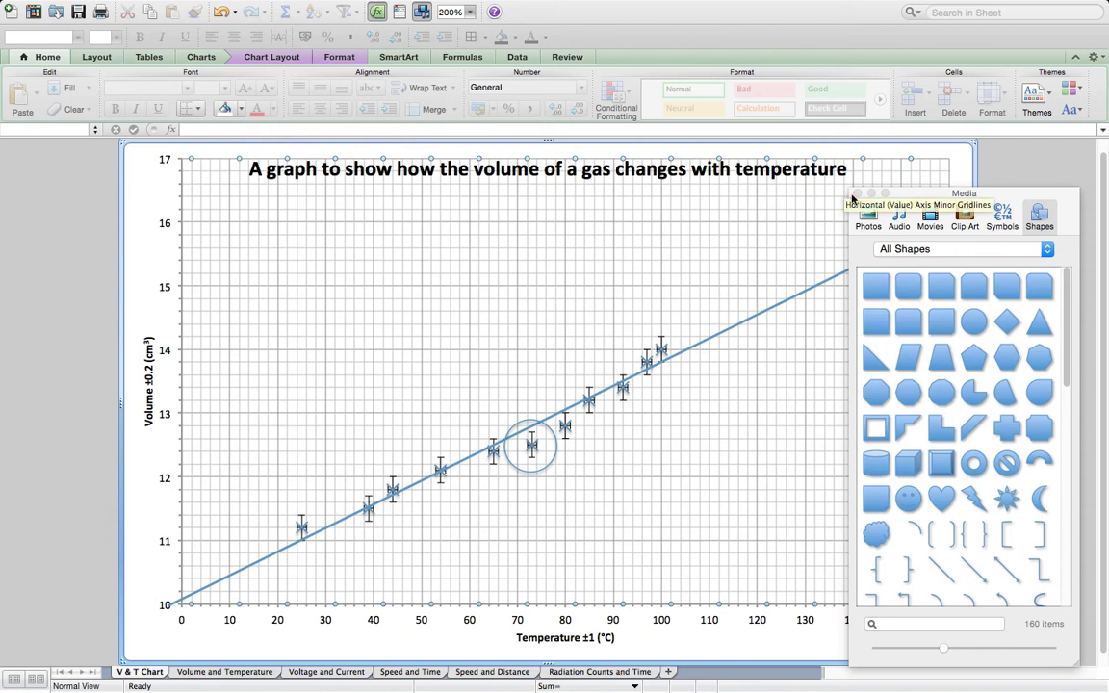
left_click(857, 194)
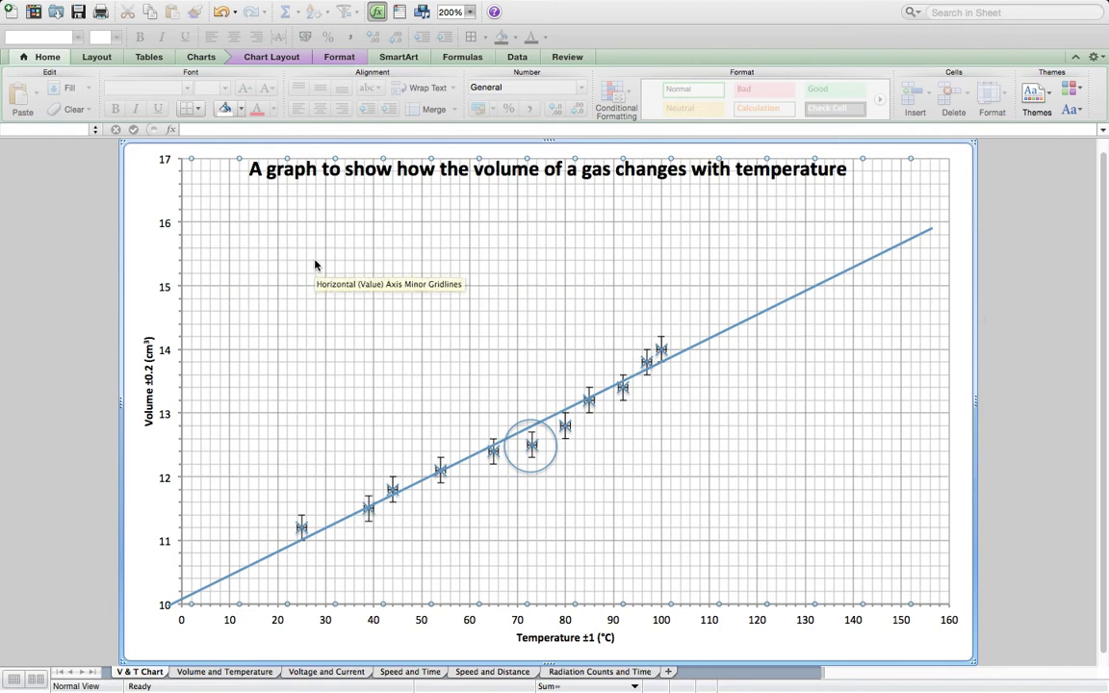
- Draw a vertical line shape about 7.7 cm high and a horizontal one about 10 cm wide on the chart
left_click(424, 12)
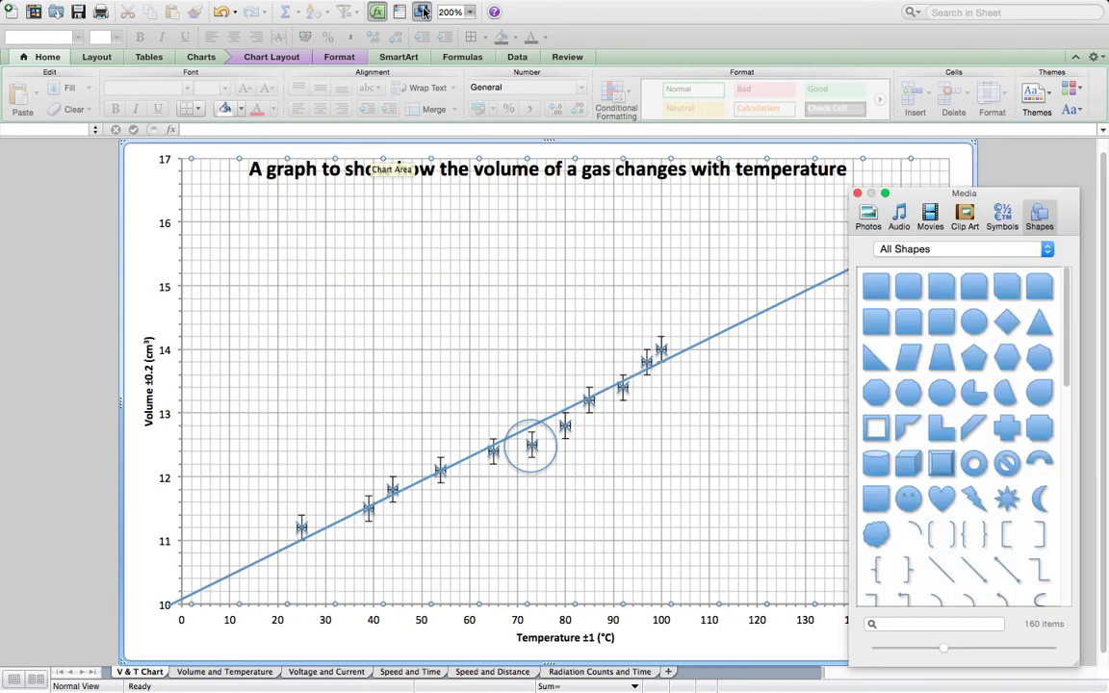
left_click(941, 570)
mouse_move(817, 330)
left_mouse_down()
mouse_move(813, 589)
mouse_move(864, 574)
left_mouse_up()
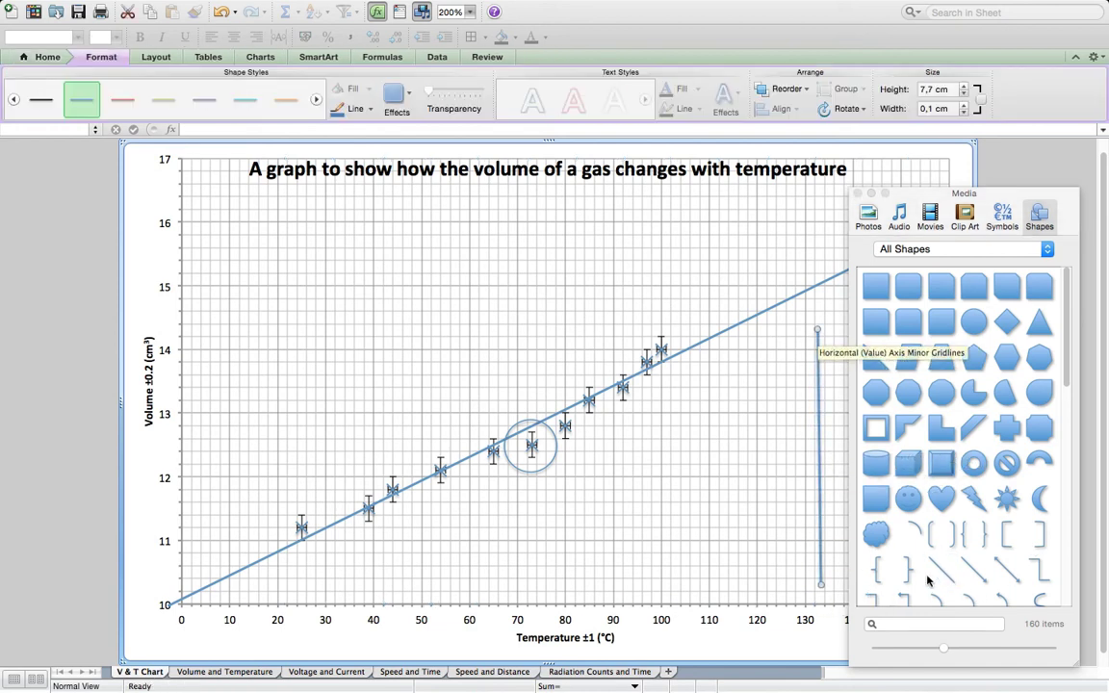
left_click_drag(302, 239, 635, 238)
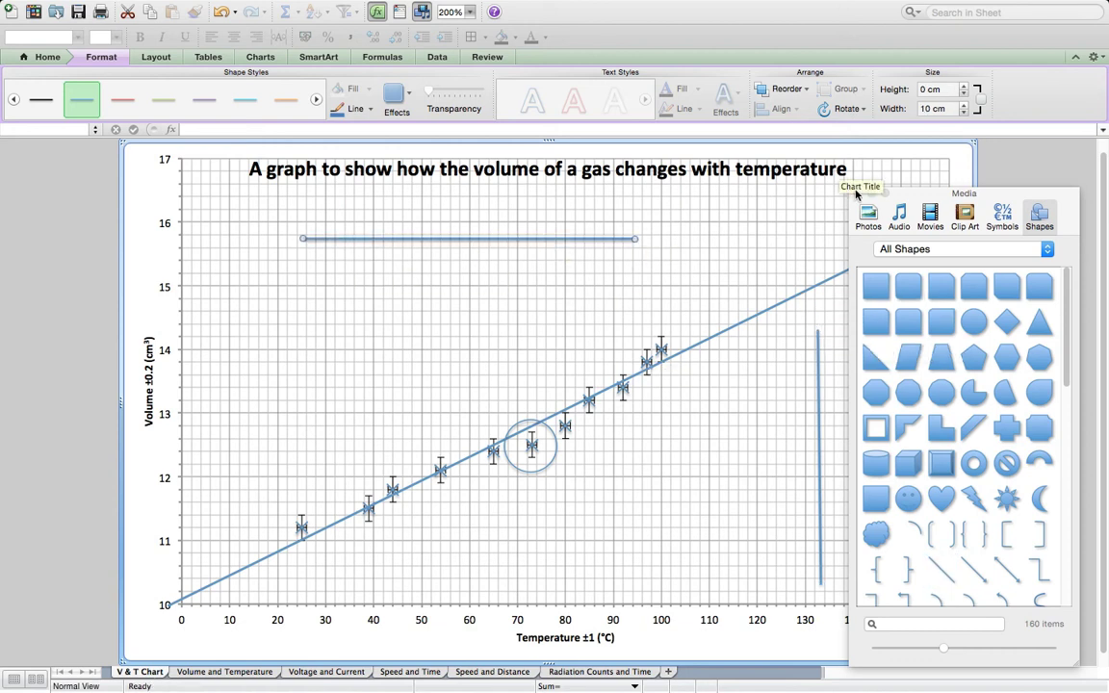
left_click(858, 194)
- Fit the vertical line from 150 °C to the best-fit line, about 11.1 cm high, and extend the horizontal line from there to the volume axis
left_click_drag(819, 394, 900, 421)
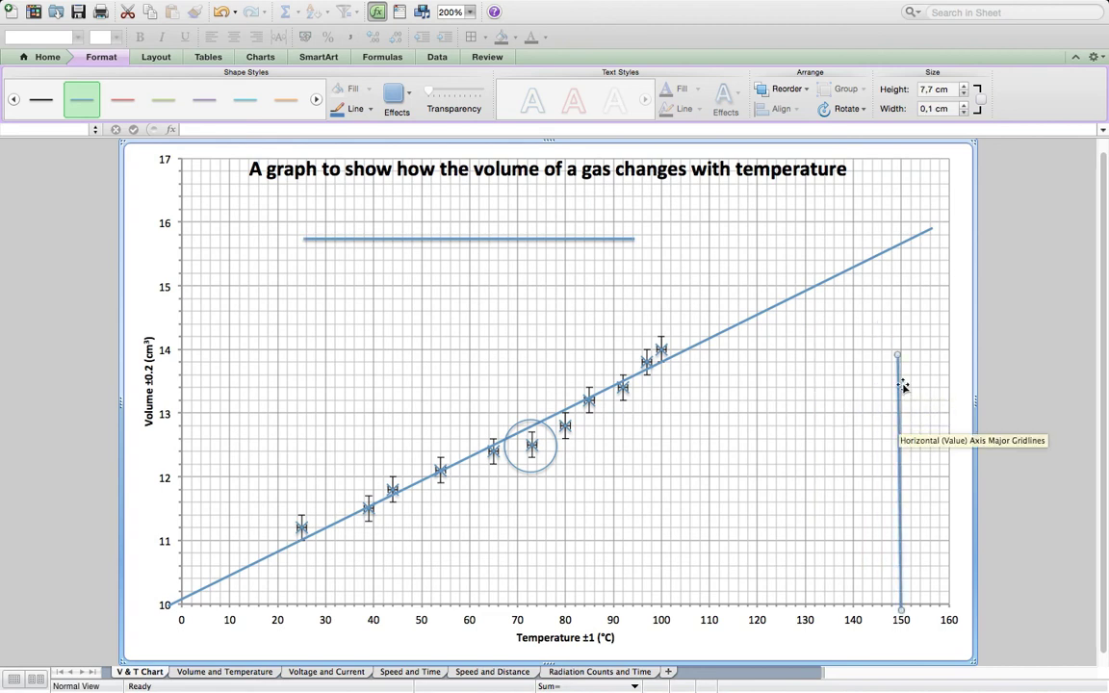
left_click_drag(899, 356, 901, 244)
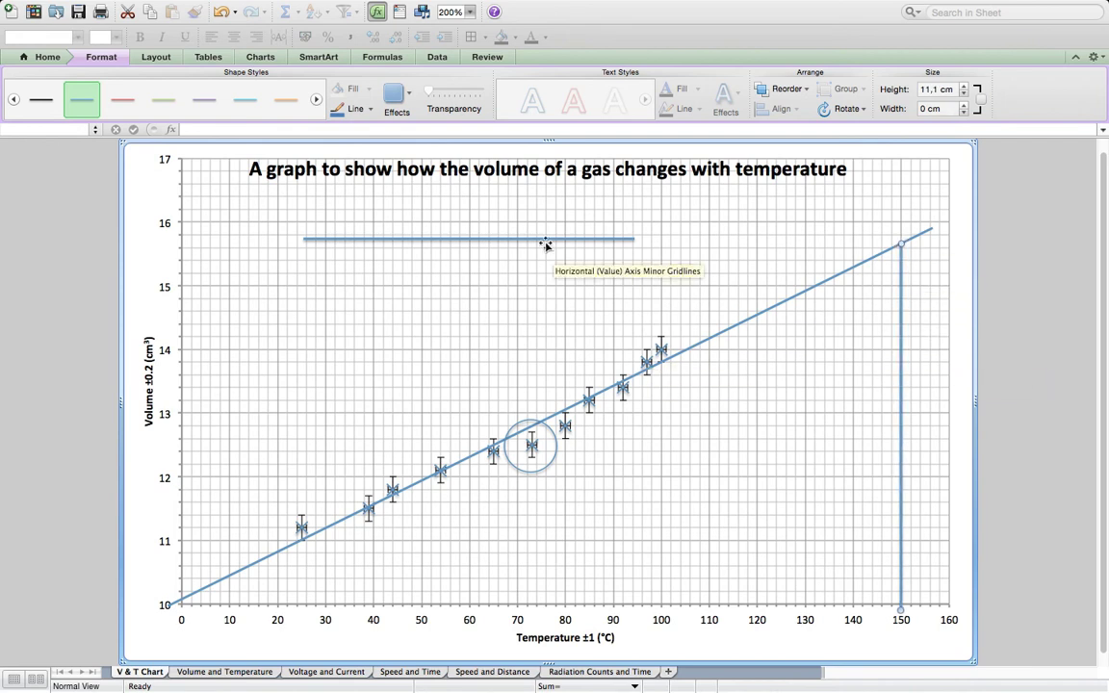
left_click_drag(545, 243, 810, 246)
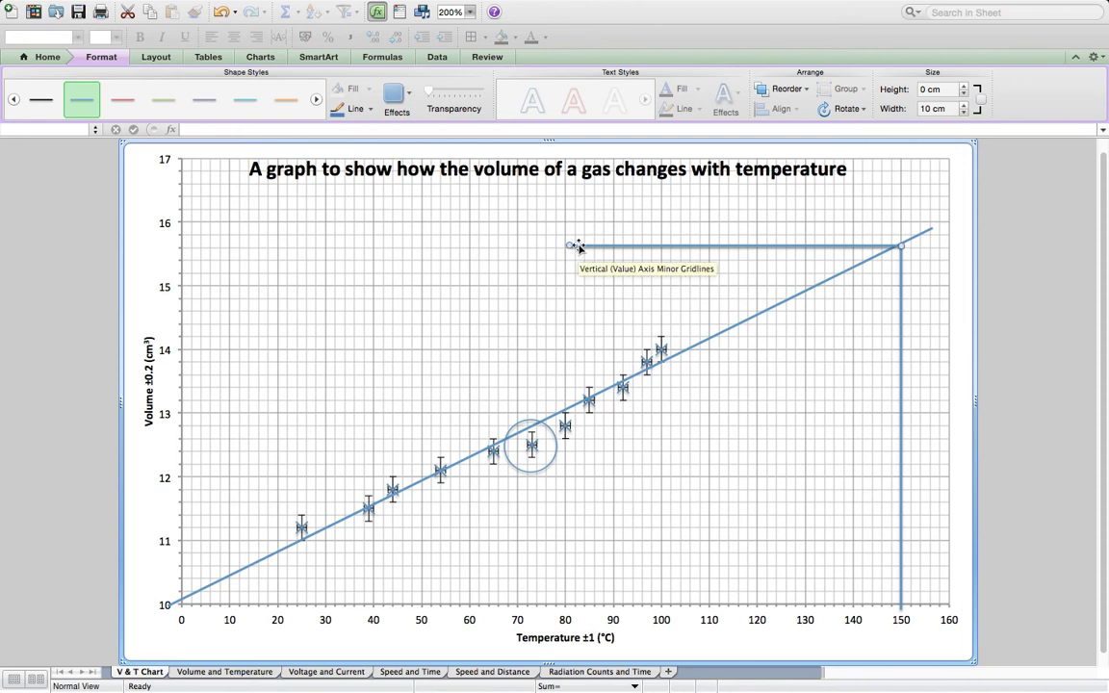
left_click_drag(567, 244, 171, 247)
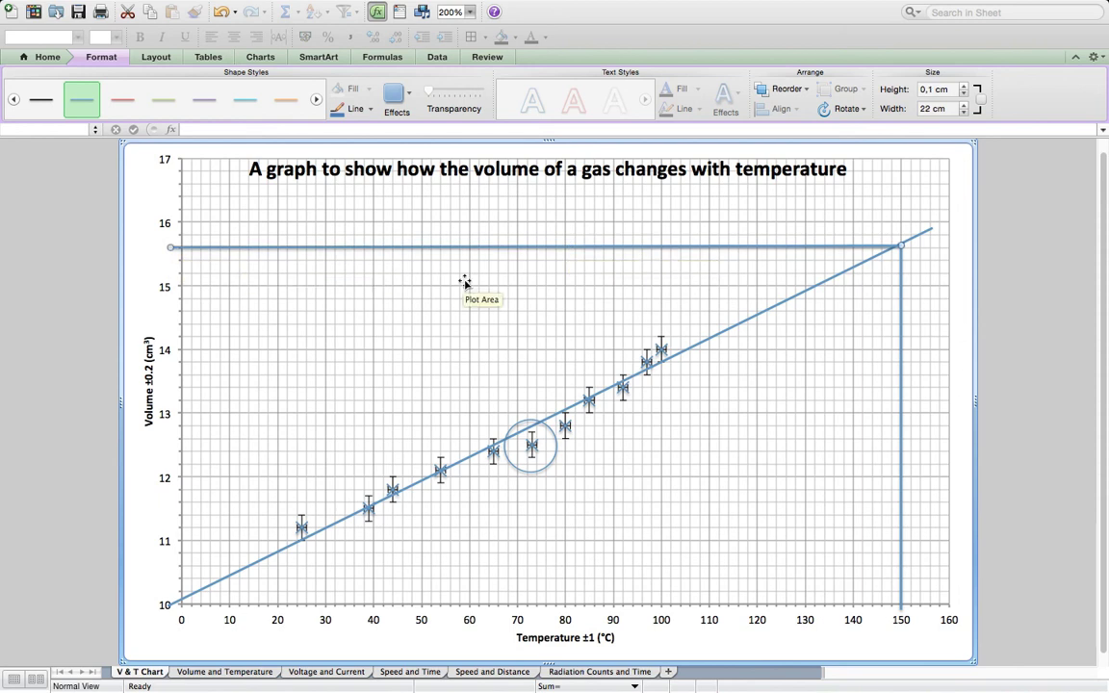
- Remove the shadow effect from both the horizontal and the vertical read-off lines
left_click(403, 94)
mouse_move(496, 131)
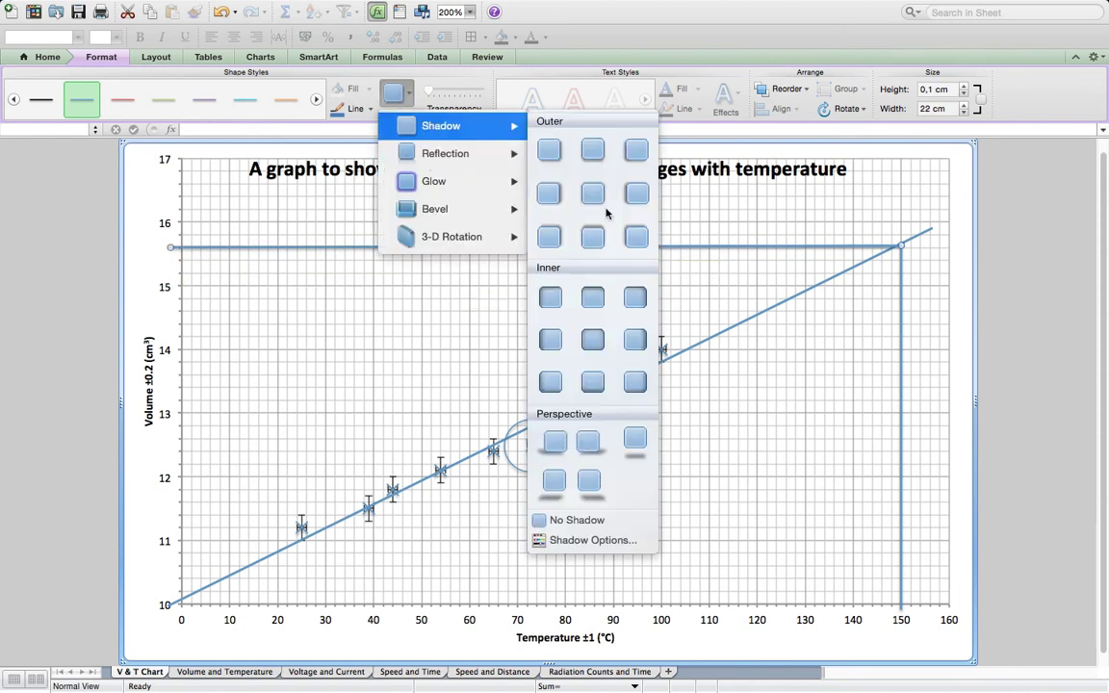
left_click(542, 520)
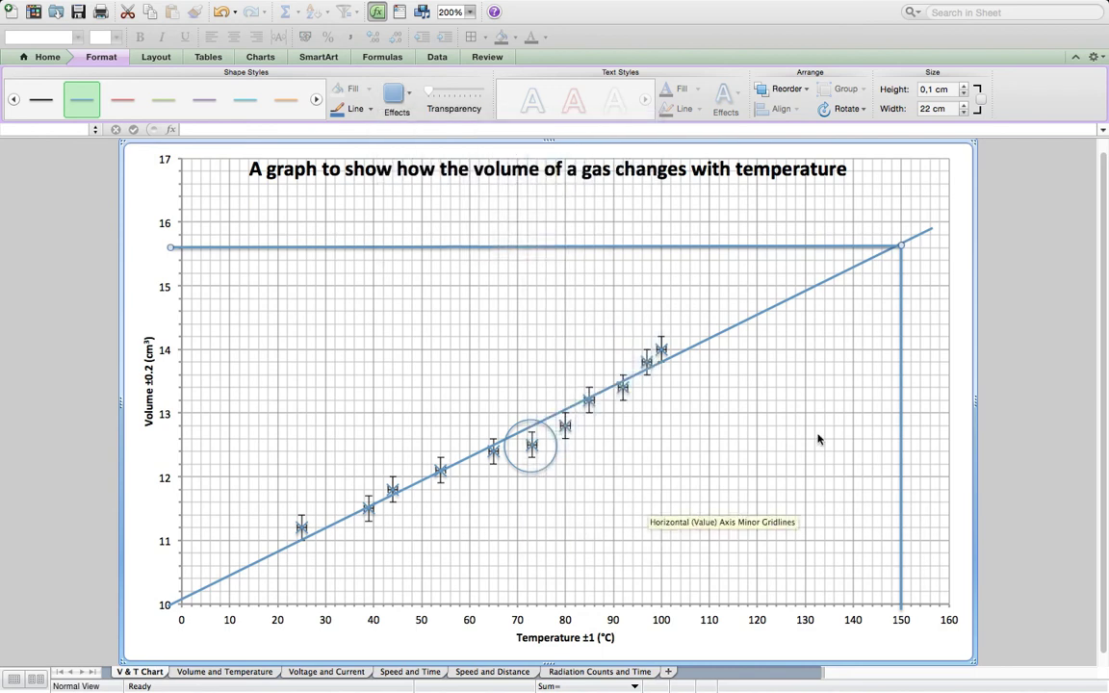
left_click(902, 354)
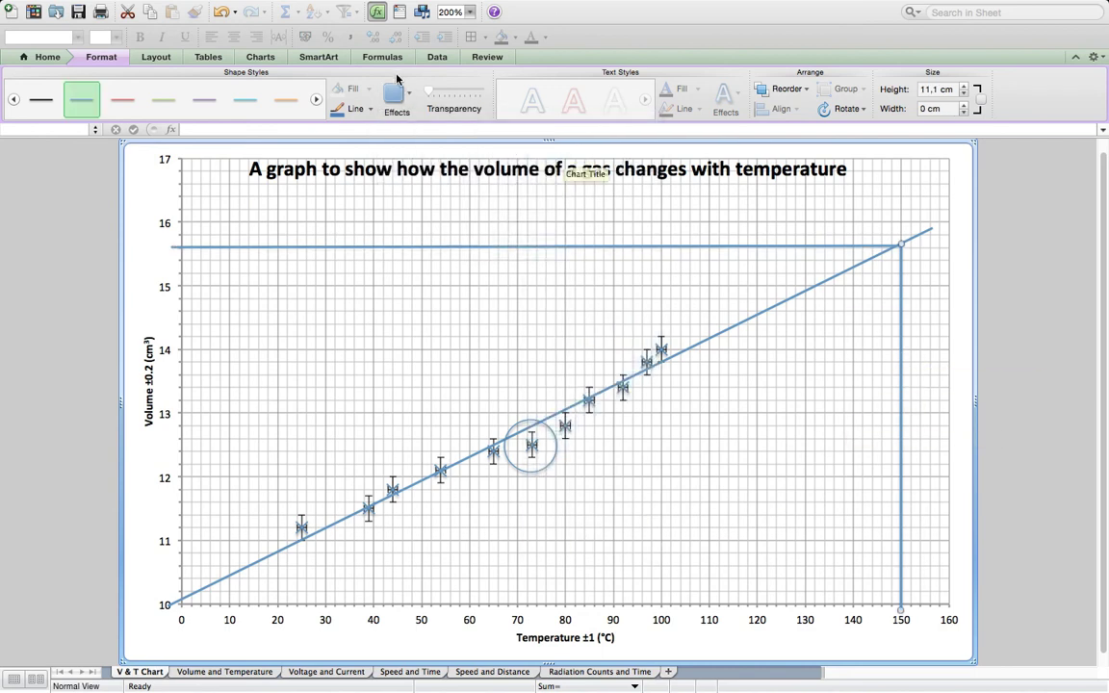
left_click(399, 95)
mouse_move(462, 125)
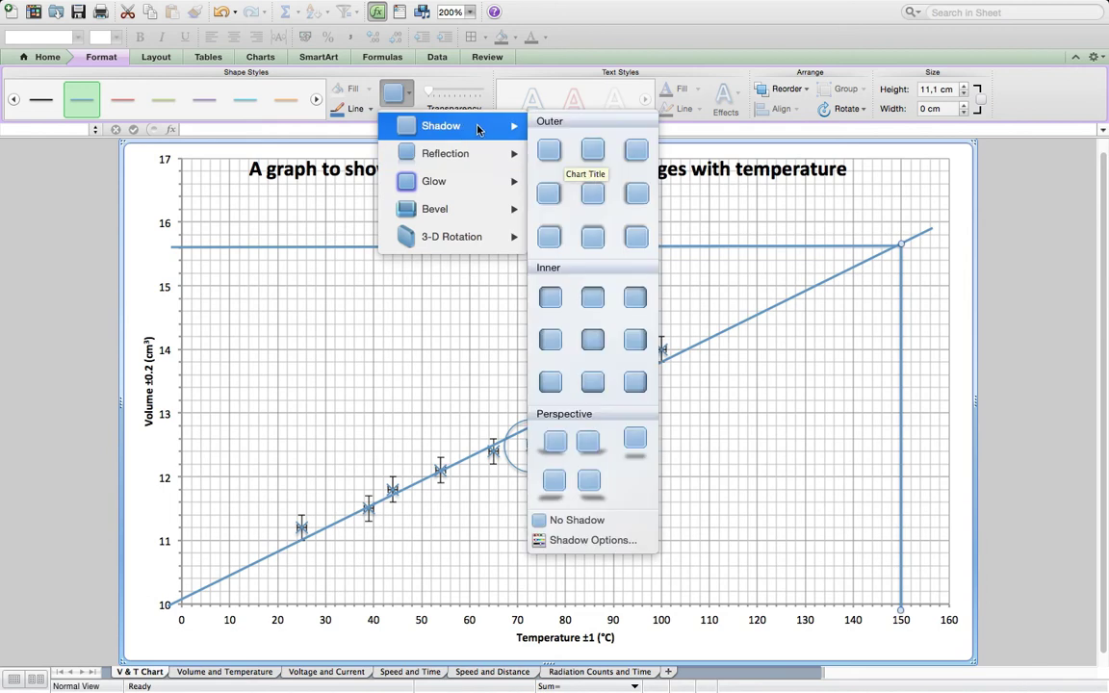
left_click(564, 520)
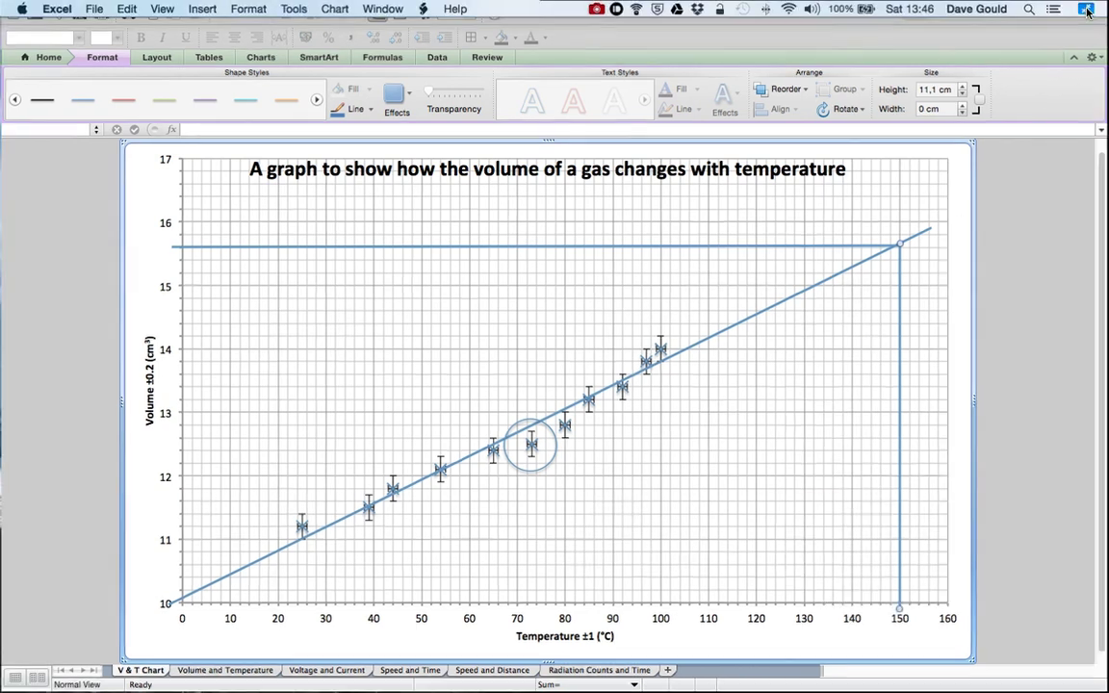
left_click(1088, 9)
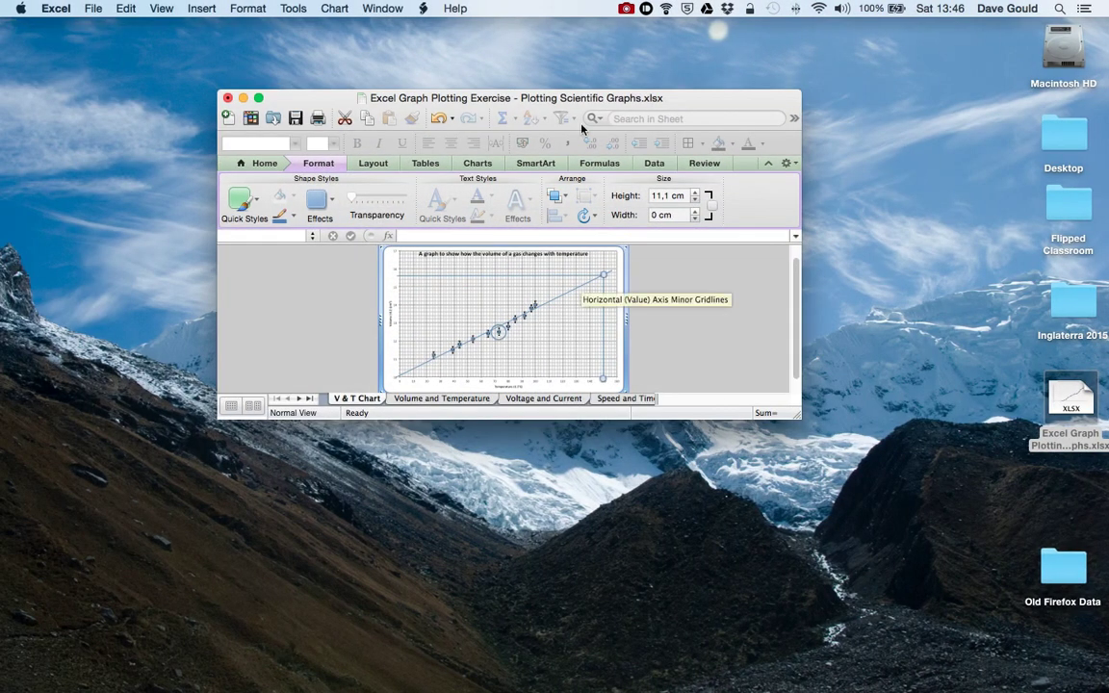
left_click(627, 10)
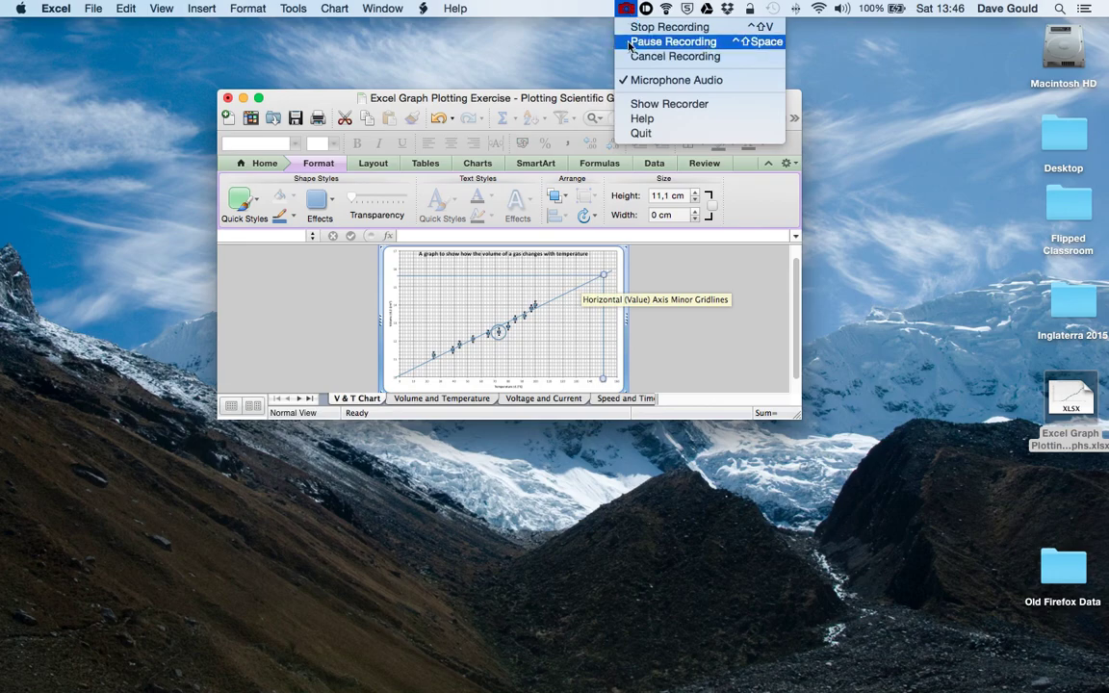